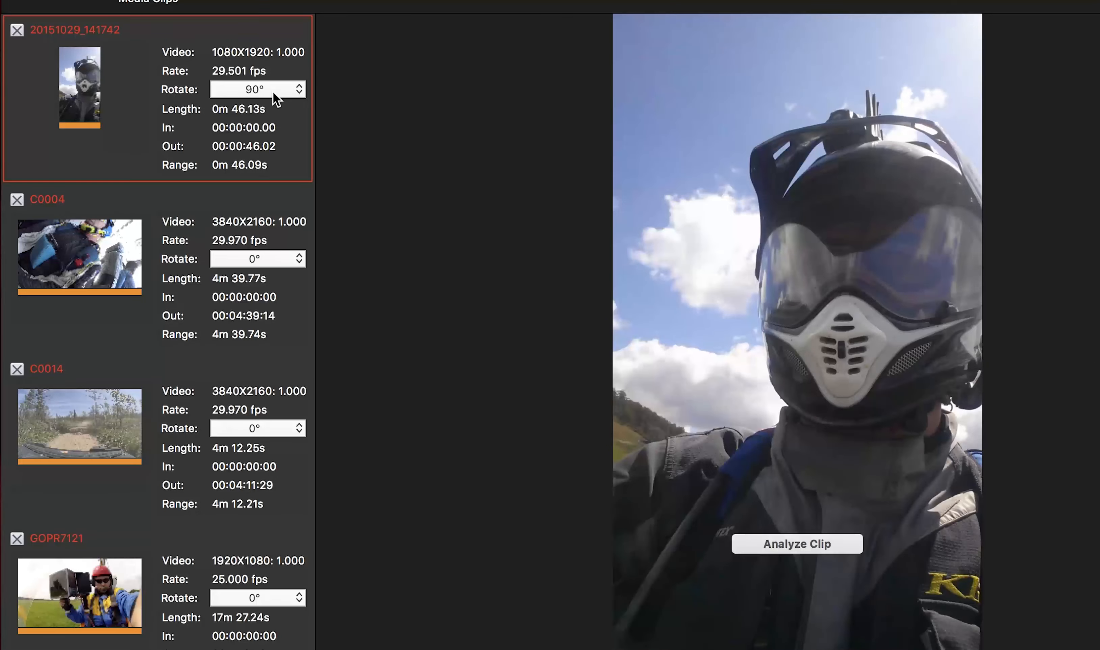
# - Try rotating clip 20151029_141742 to 0° and 180°, and return it to 90°
pyautogui.click(272, 94)
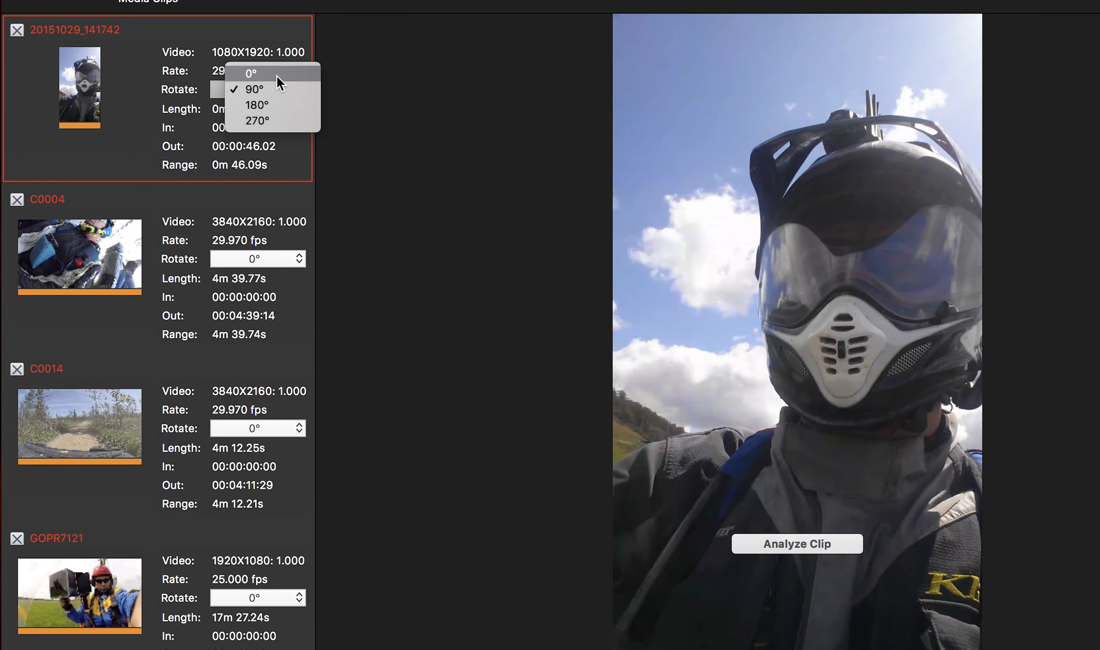
pyautogui.click(276, 76)
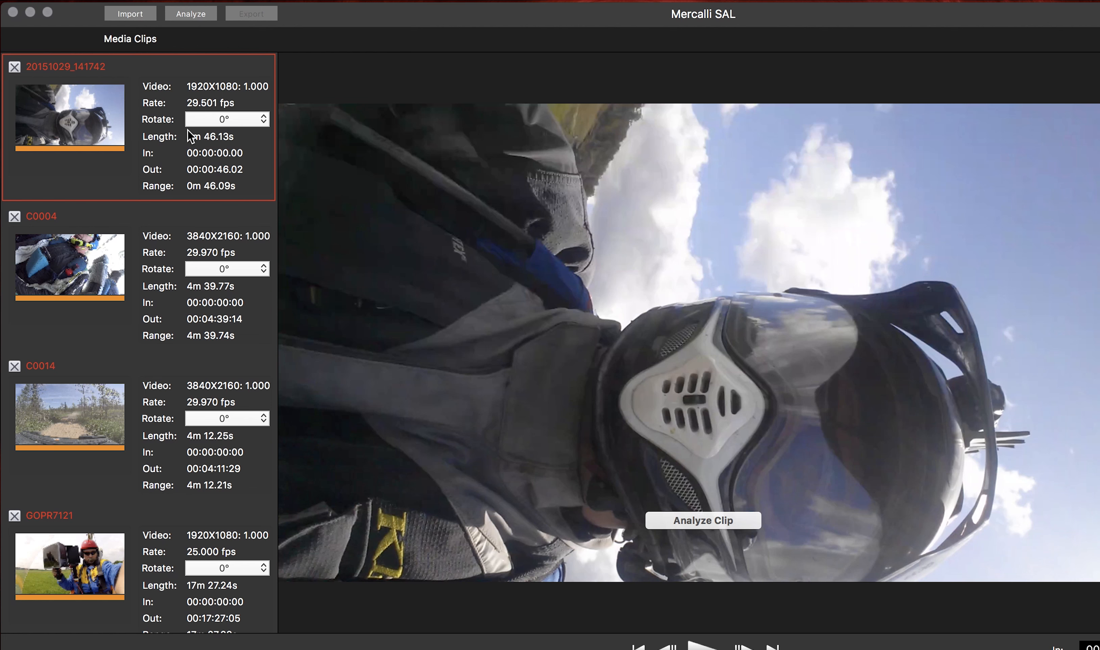
pyautogui.click(224, 118)
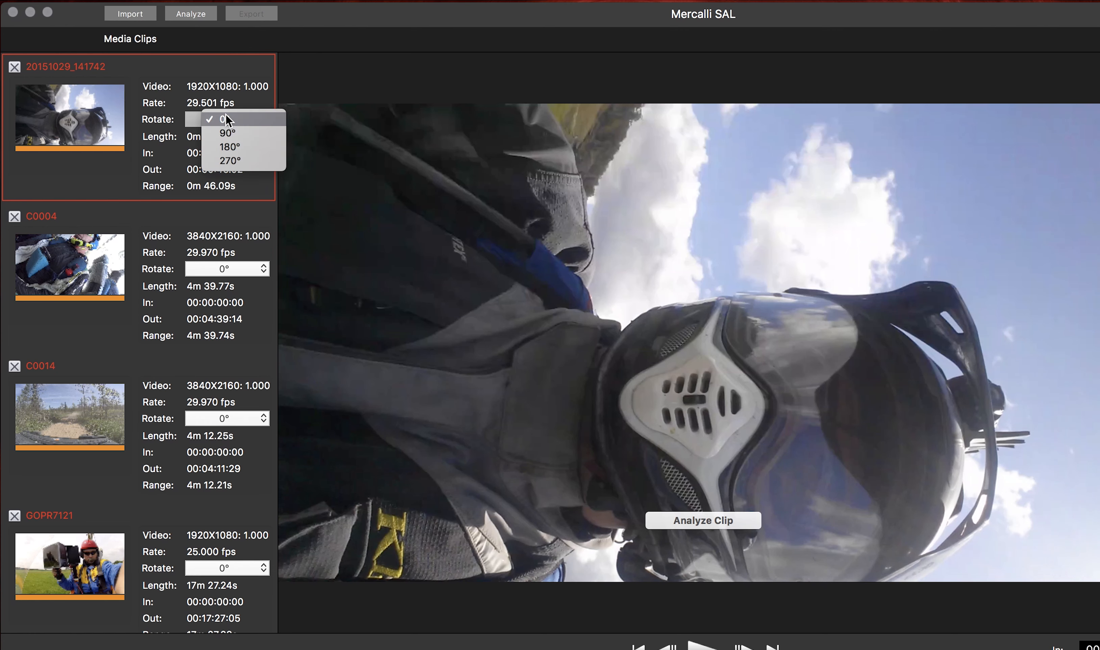
pyautogui.click(237, 147)
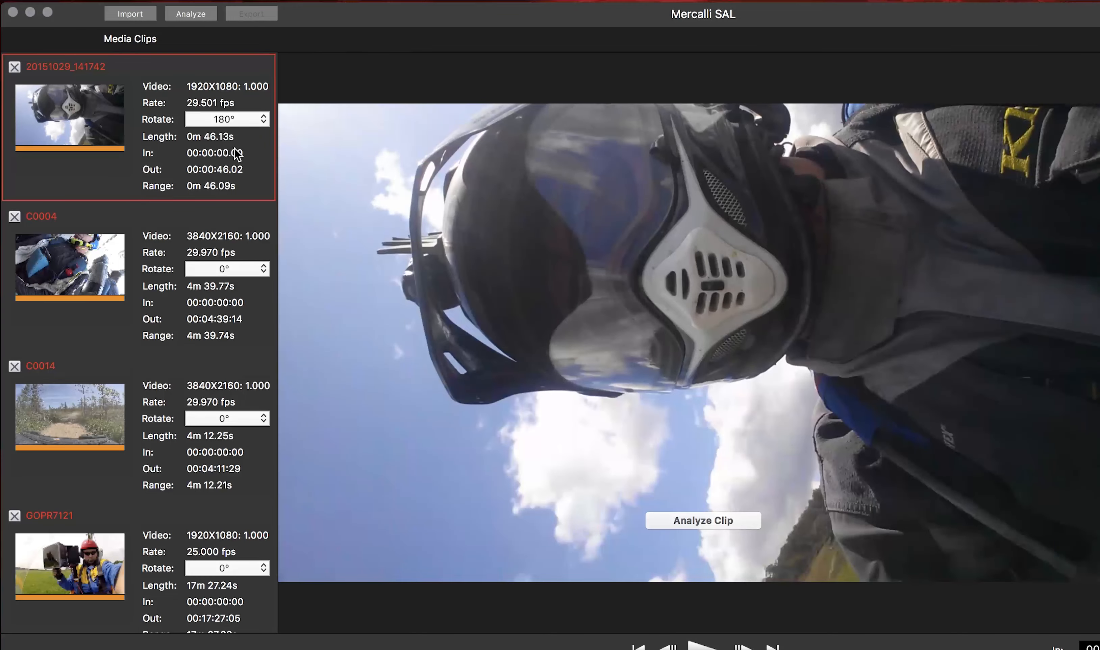
pyautogui.click(229, 123)
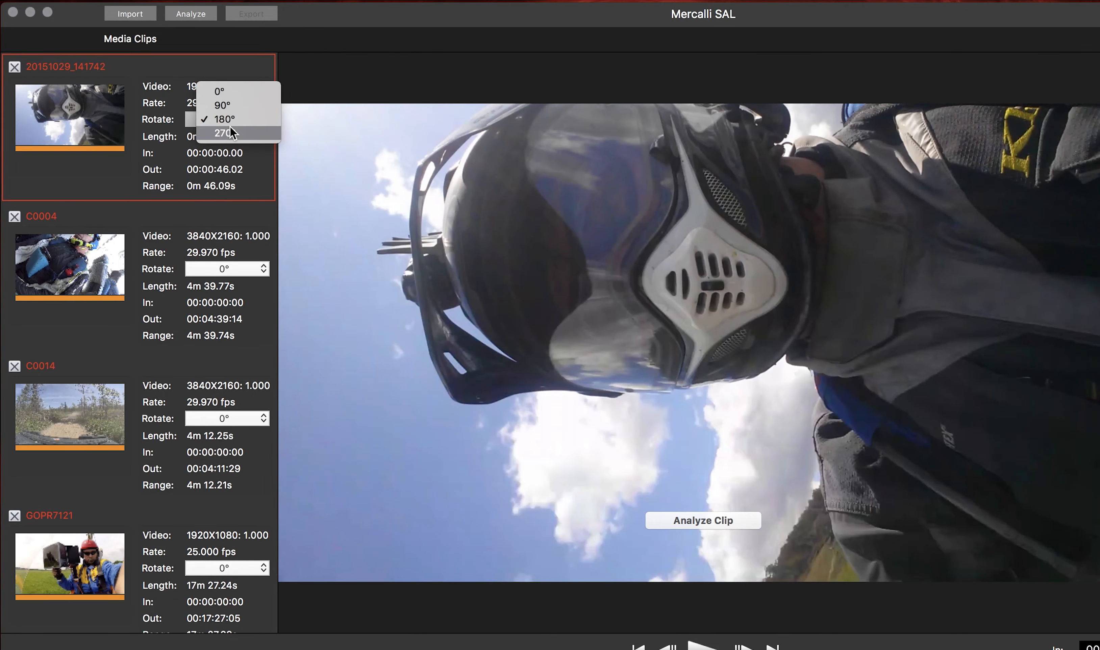
pyautogui.click(243, 104)
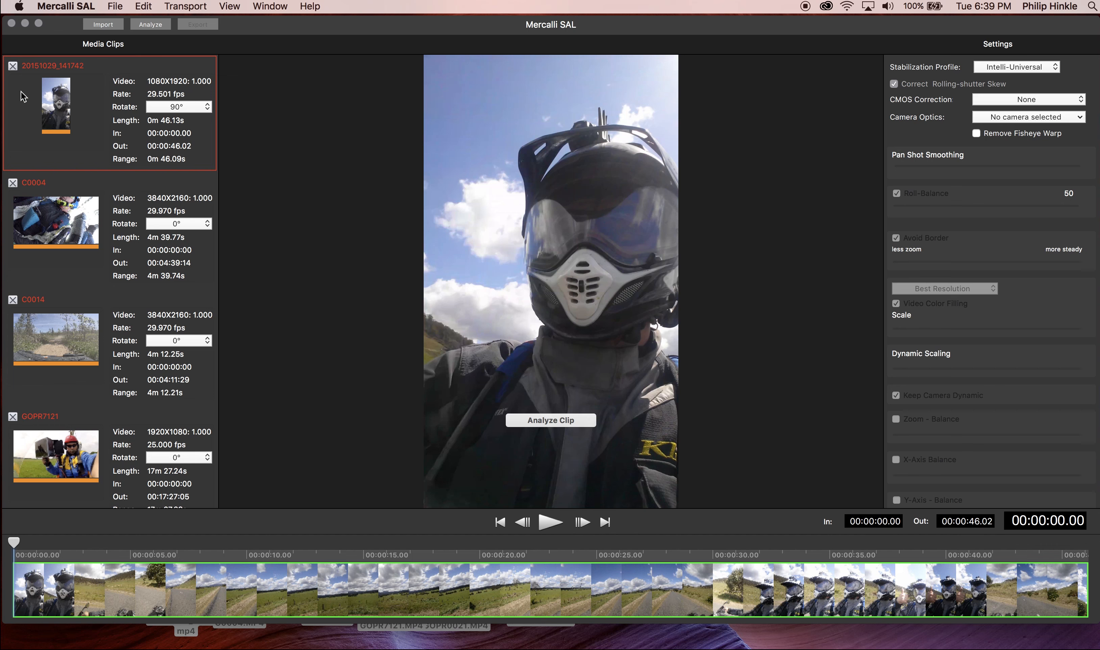
# - Remove clip 20151029_141742 from the media clips
pyautogui.click(13, 66)
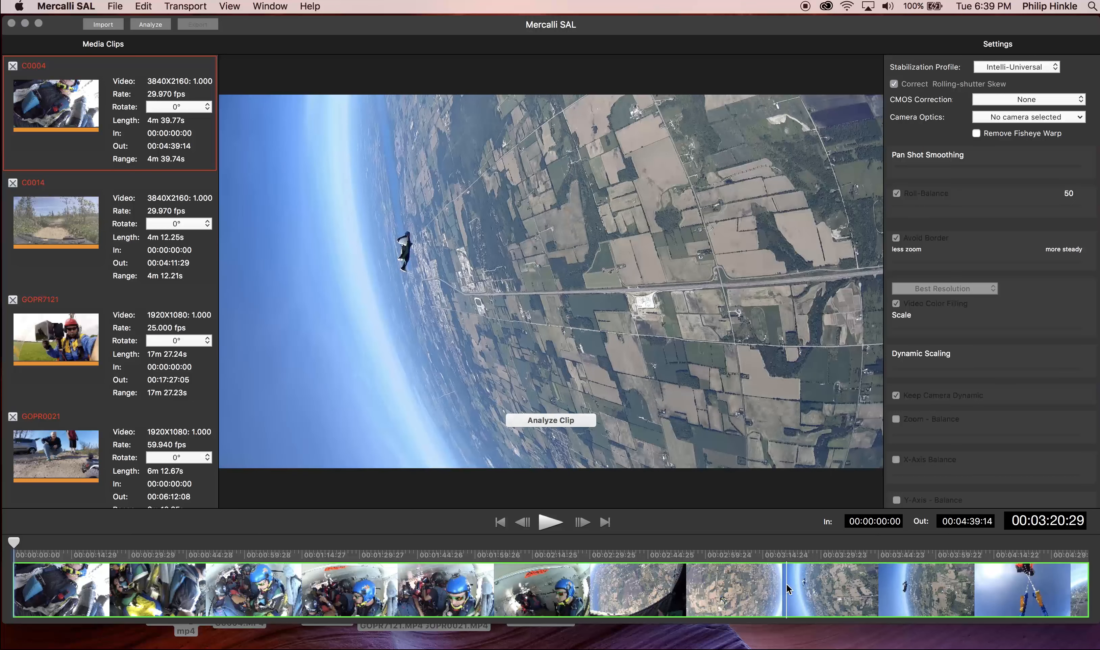
# - Trim clip C0004 to an in point of 00:03:20:13 and an out point of 00:03:31:05
pyautogui.click(786, 584)
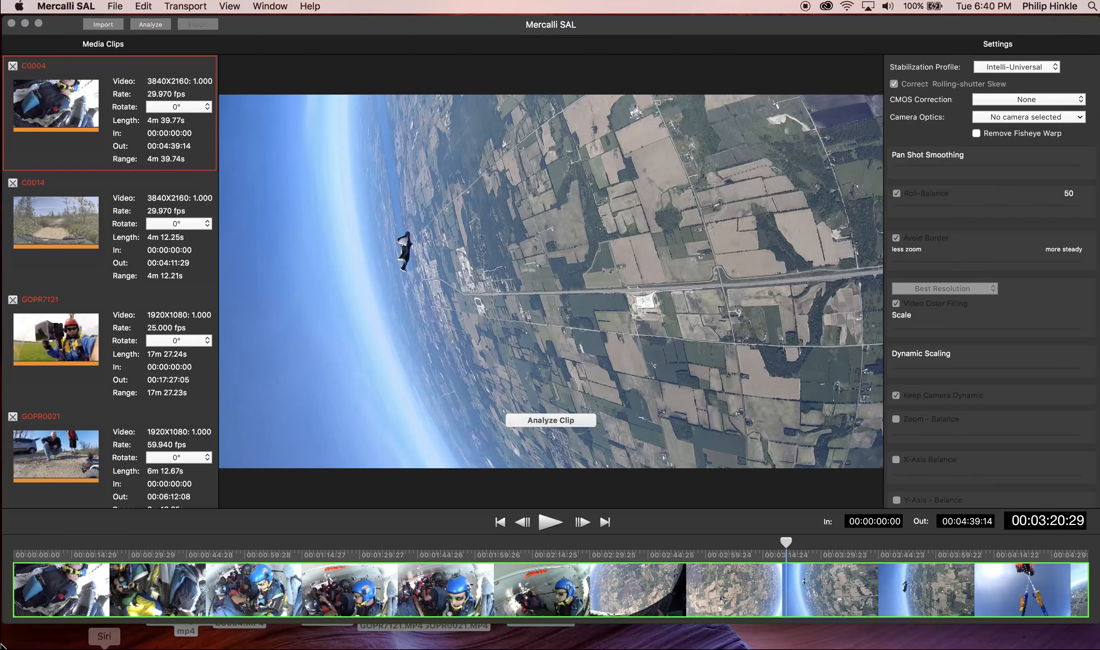
pyautogui.click(15, 584)
pyautogui.moveTo(15, 585); pyautogui.dragTo(654, 619)
pyautogui.click(784, 583)
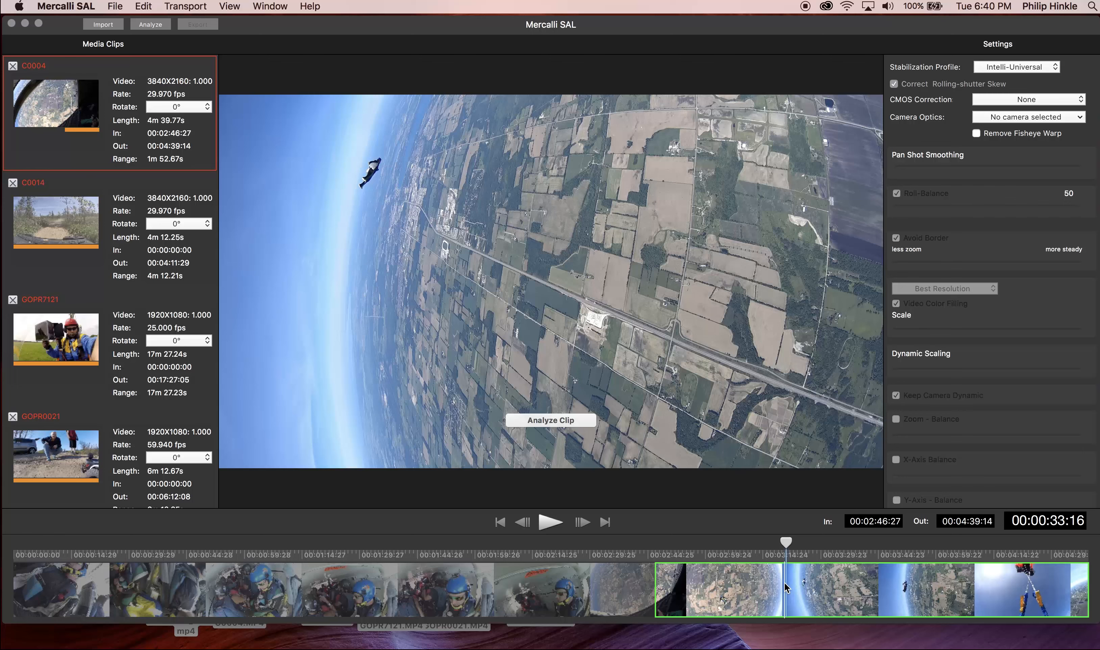
pyautogui.press('i')
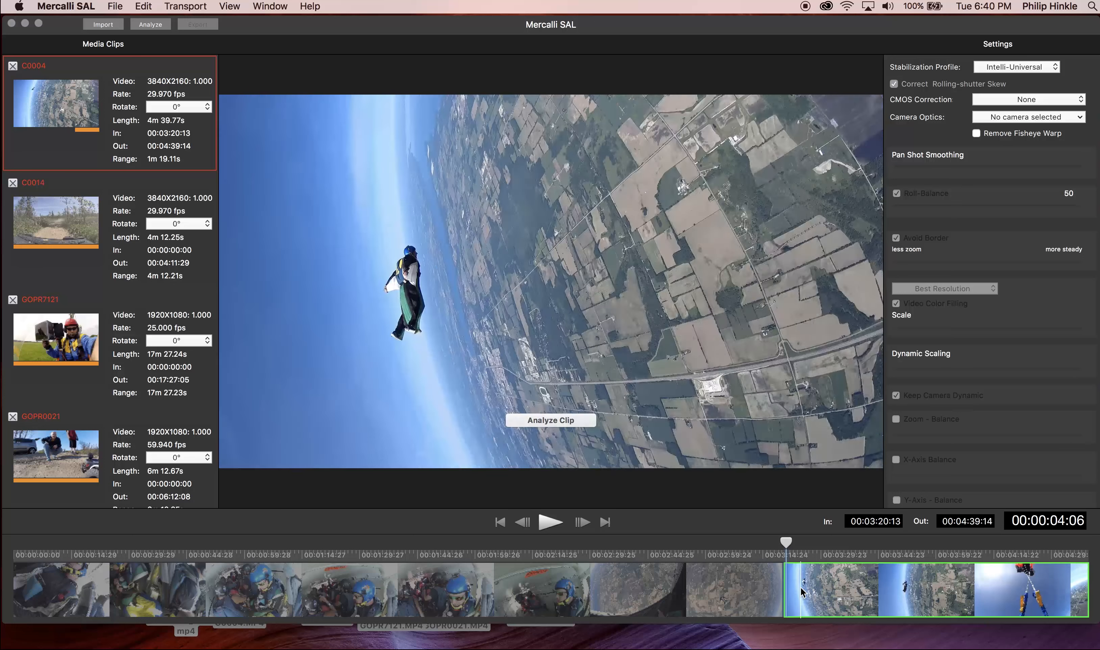
pyautogui.click(826, 591)
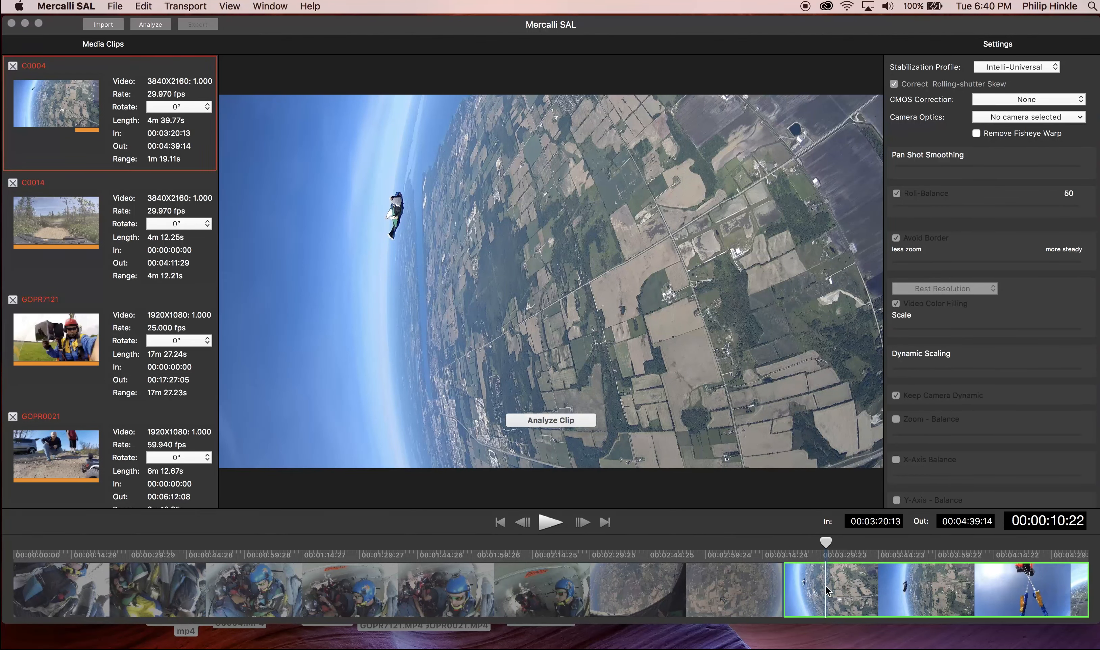
pyautogui.press('o')
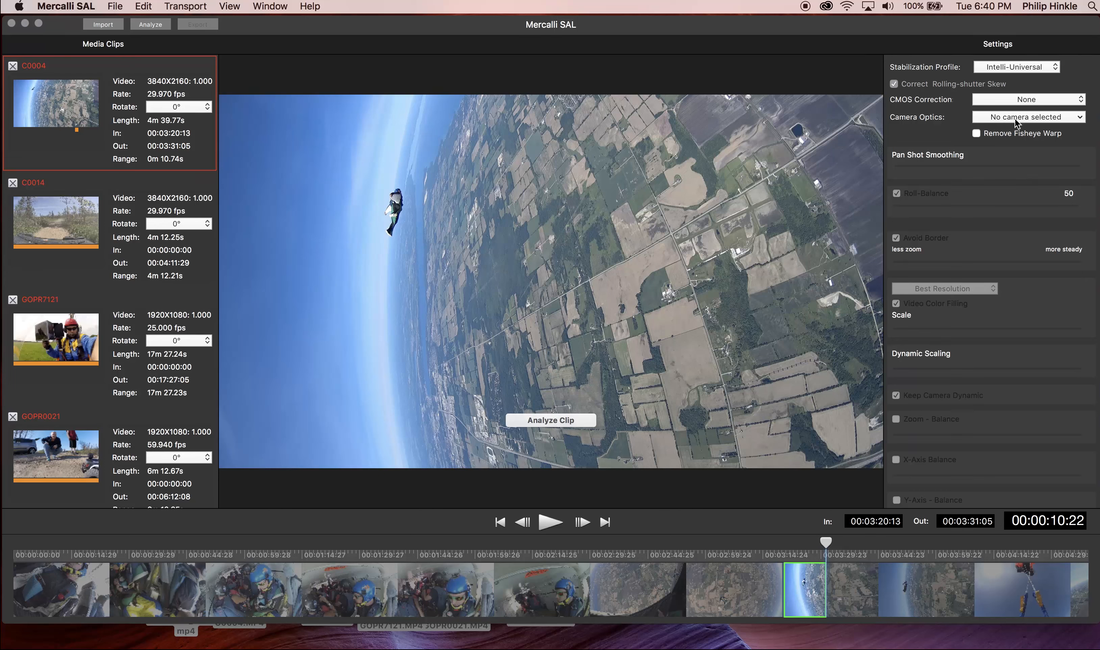
# - Set the camera optics for clip C0004 to Sony FDR-X 1000 V
pyautogui.click(1029, 116)
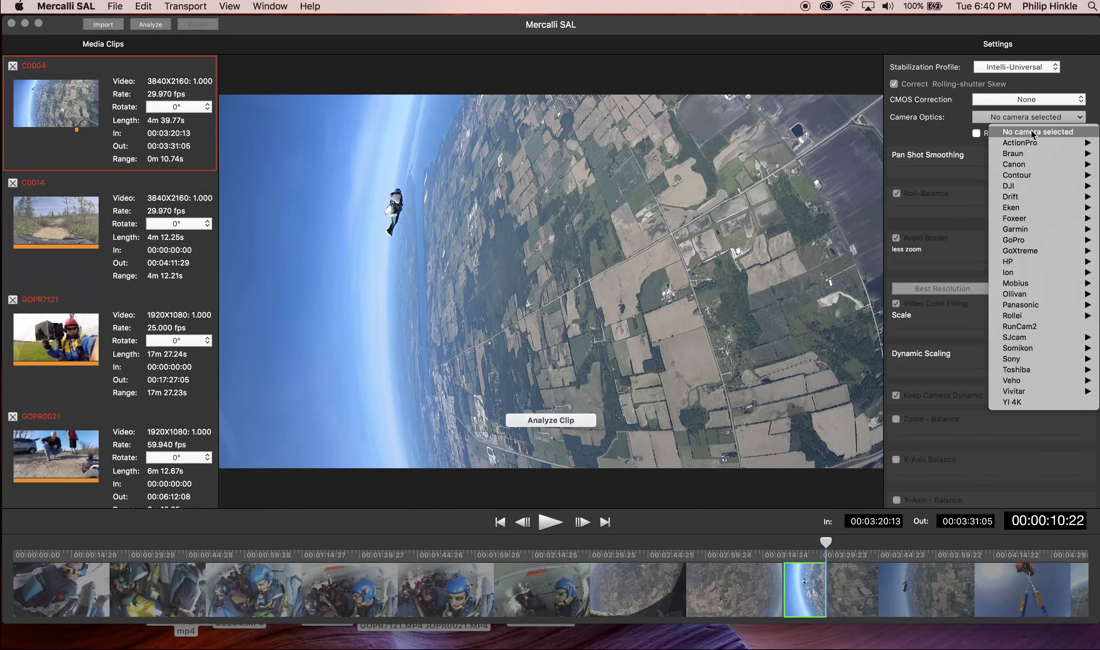
pyautogui.moveTo(1028, 161)
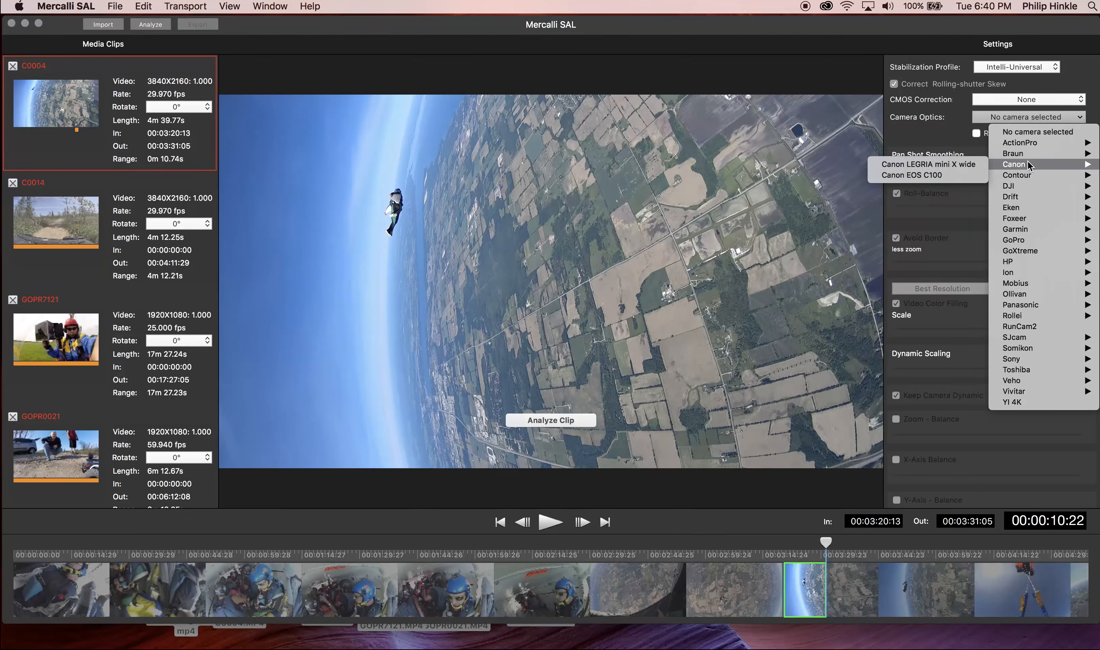
pyautogui.moveTo(1048, 295)
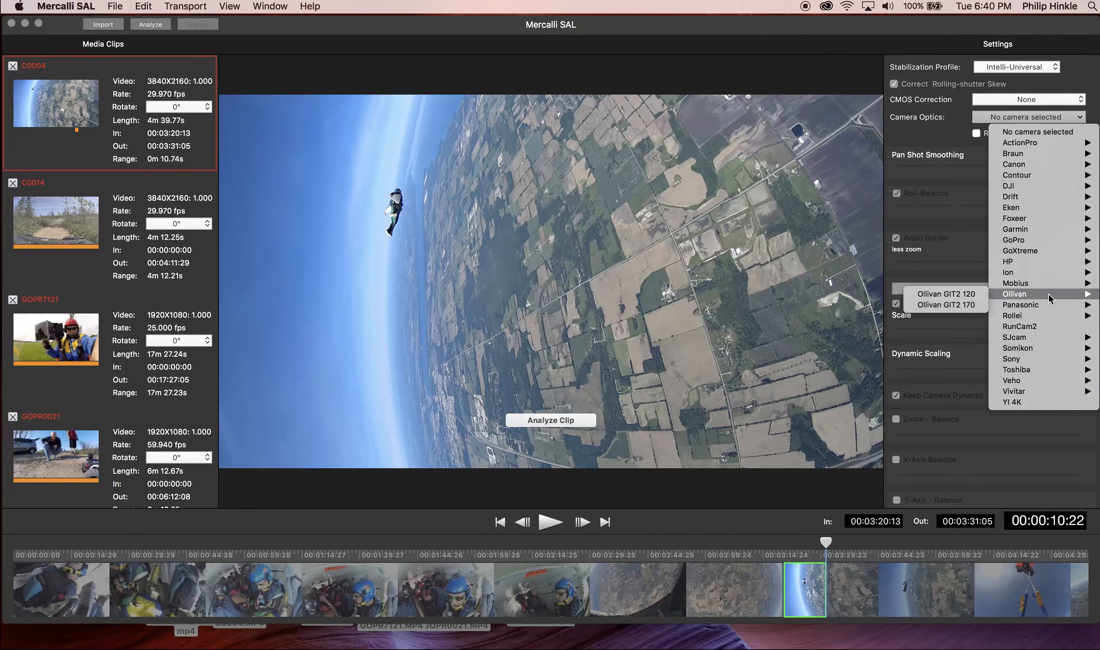
pyautogui.moveTo(1038, 361)
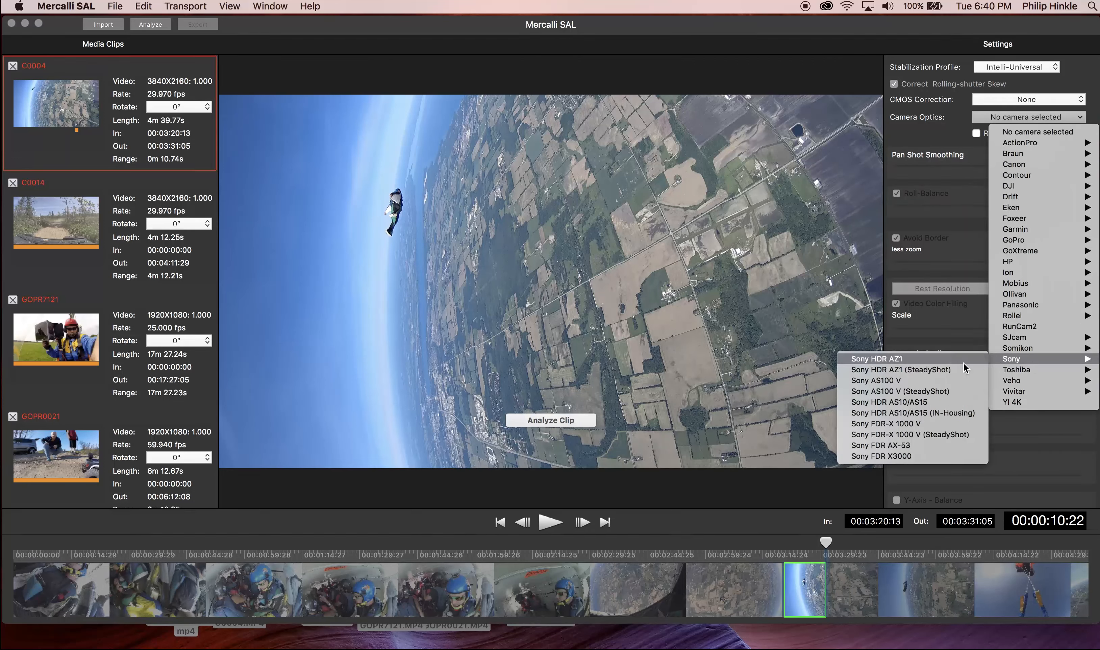
pyautogui.click(903, 425)
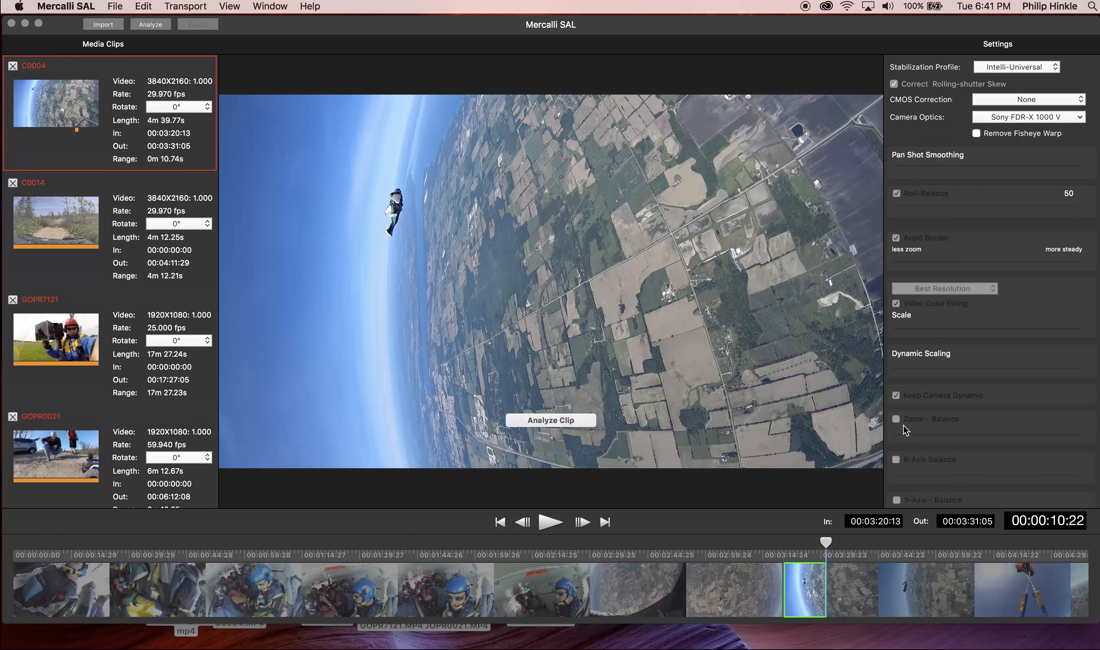
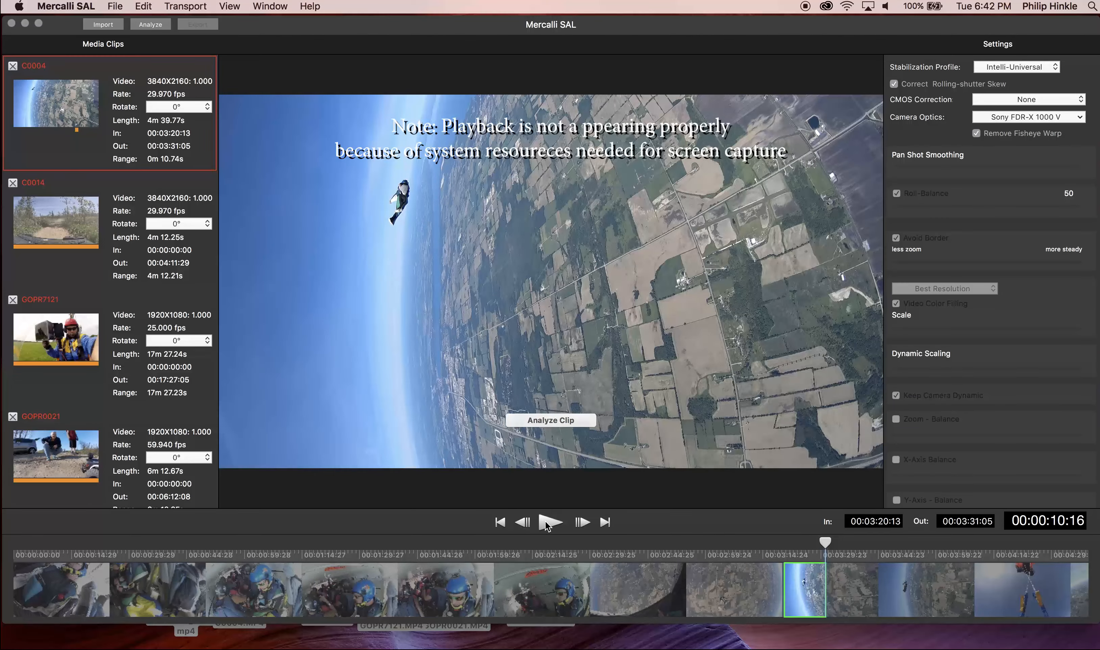
# - Play and pause the trimmed clip, and check the available CMOS correction options
pyautogui.click(544, 521)
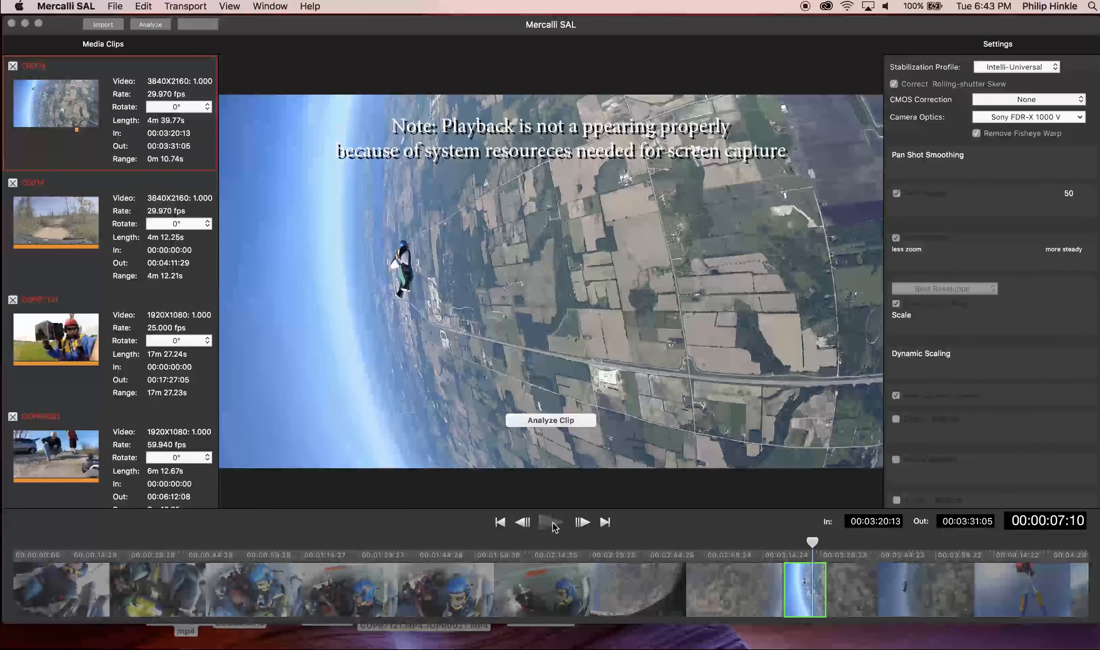
pyautogui.click(553, 523)
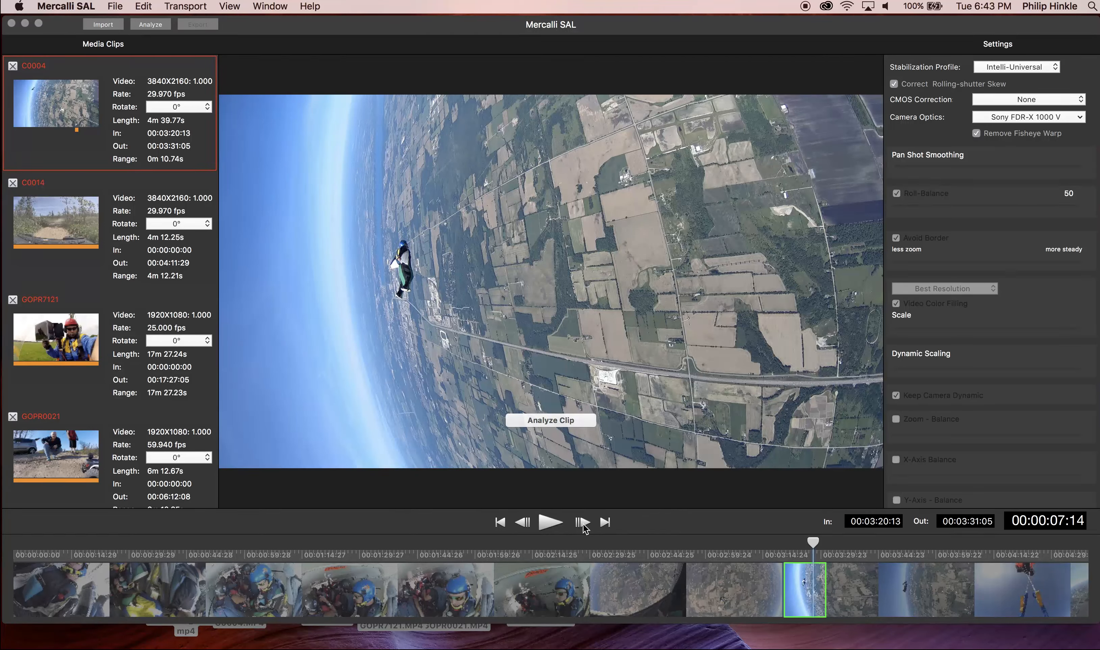
pyautogui.click(1036, 100)
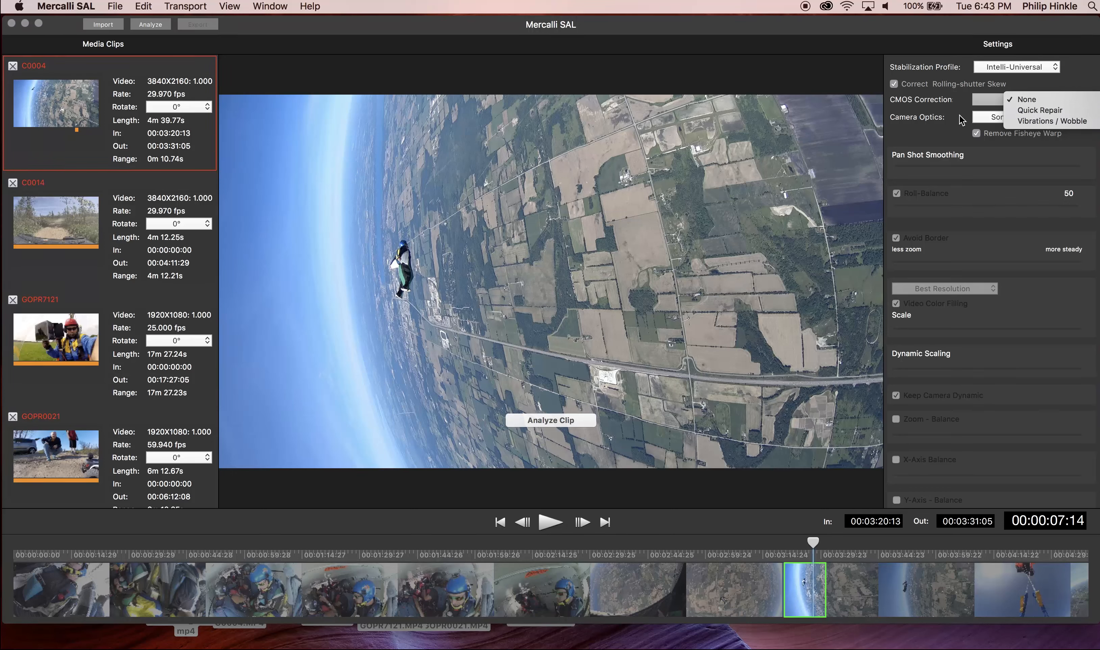
pyautogui.click(931, 130)
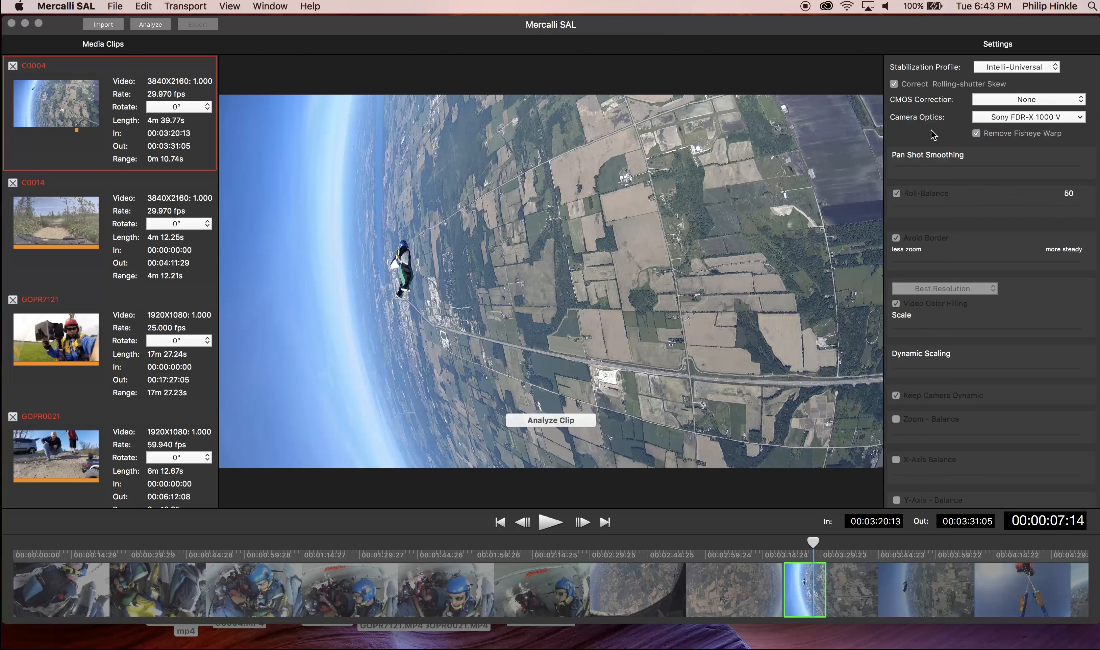
# - Keep Intelli-Universal as the stabilization profile and analyze clip C0004
pyautogui.click(1003, 64)
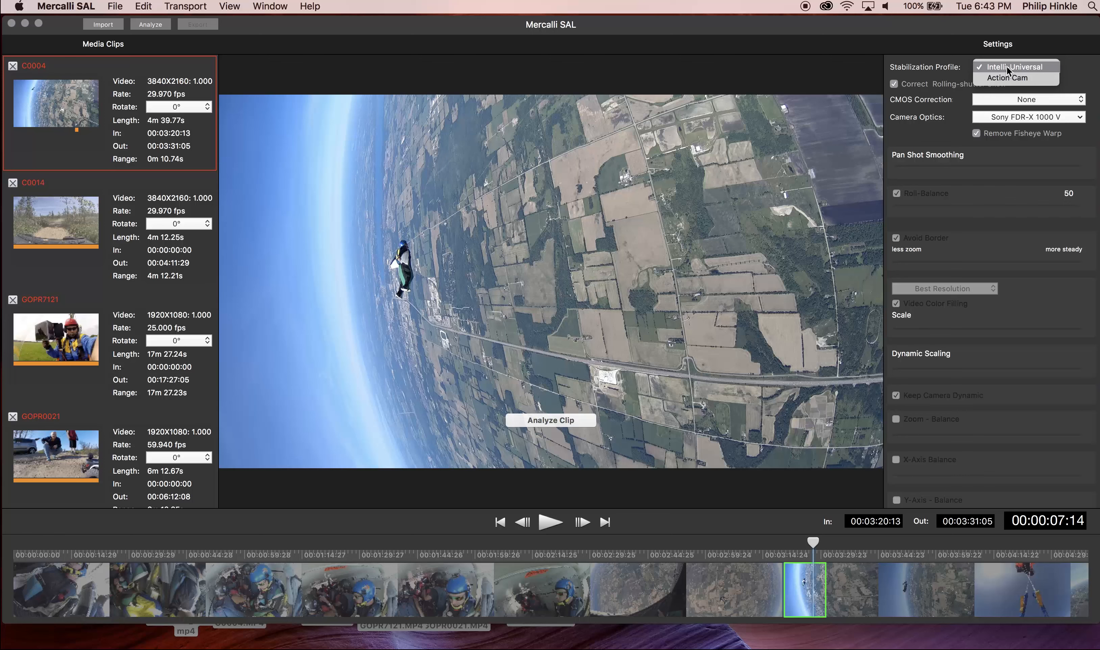
pyautogui.click(1006, 66)
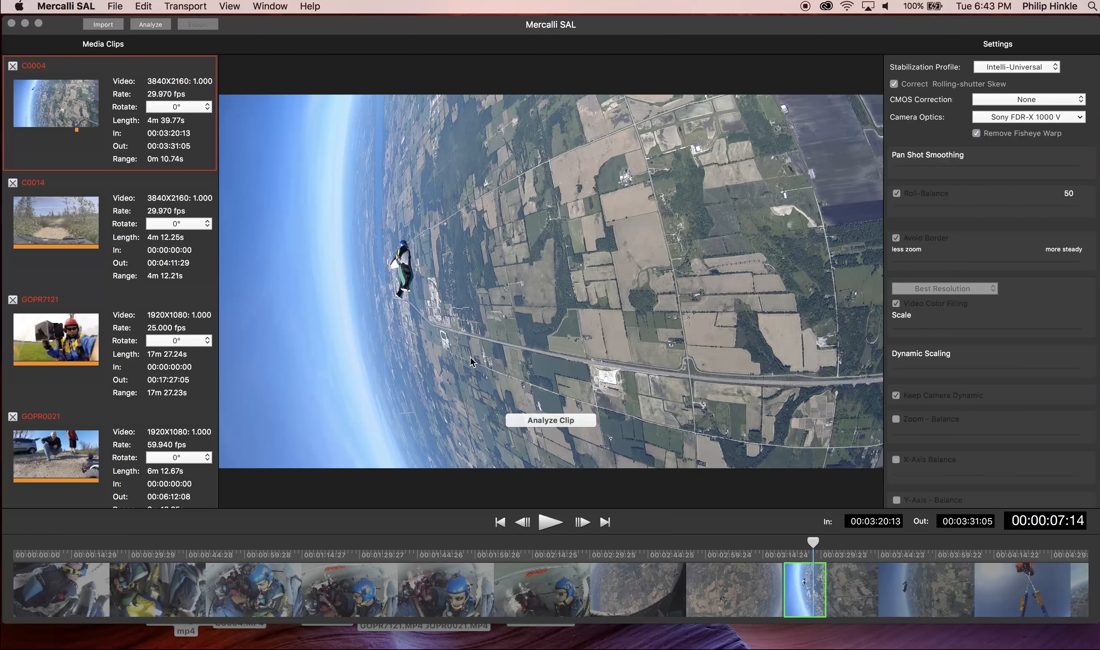
pyautogui.click(553, 424)
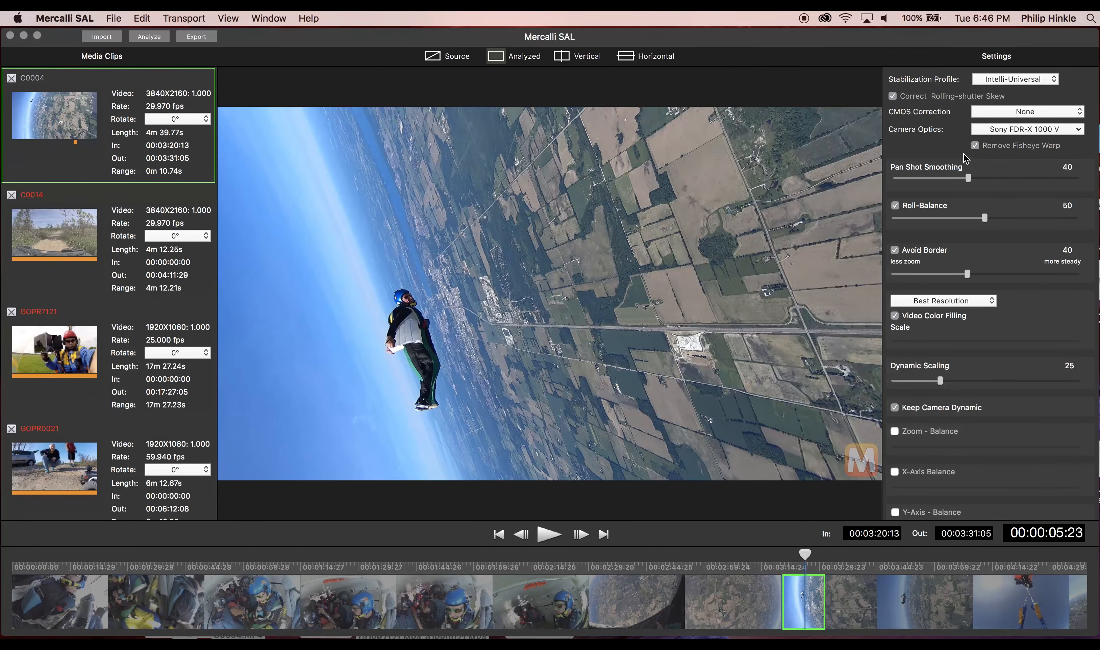
# - Turn Remove Fisheye Warp off and back on to compare its effect on the analyzed clip
pyautogui.click(976, 146)
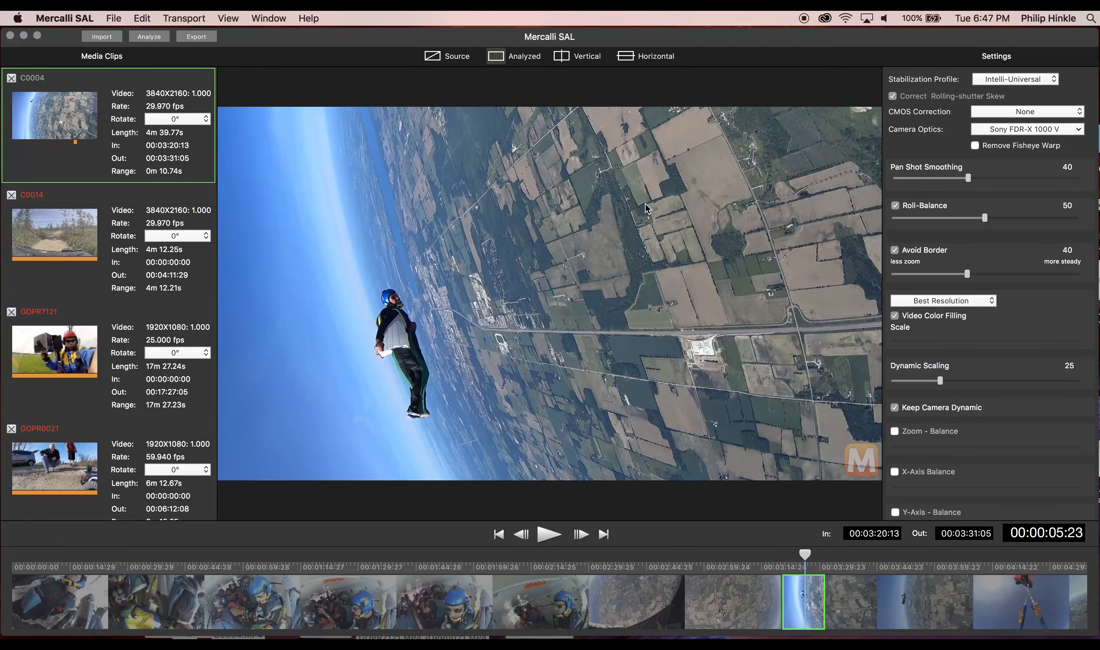
pyautogui.click(975, 146)
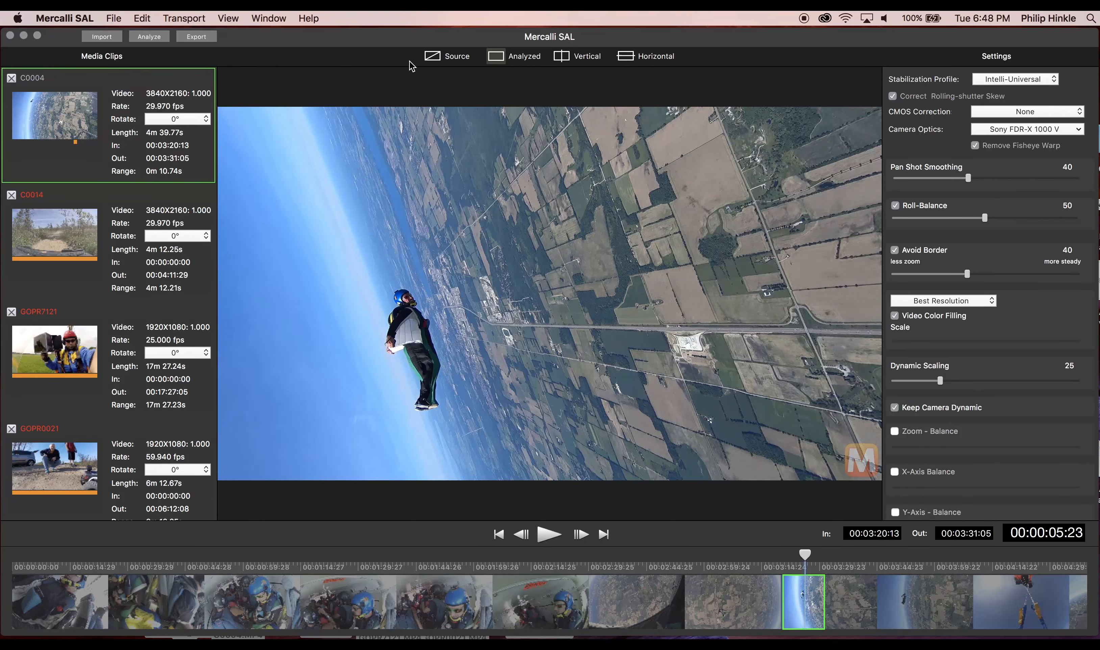
# - Compare the source and analyzed video in the single, vertical split-screen and horizontal split-screen views
pyautogui.click(432, 55)
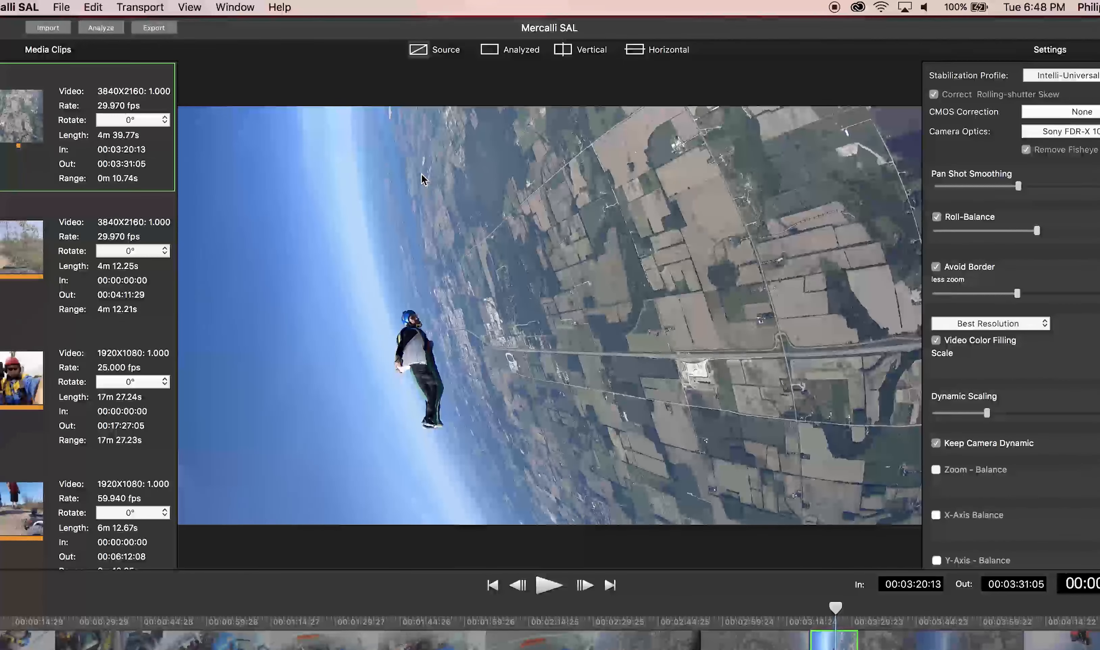
pyautogui.click(492, 53)
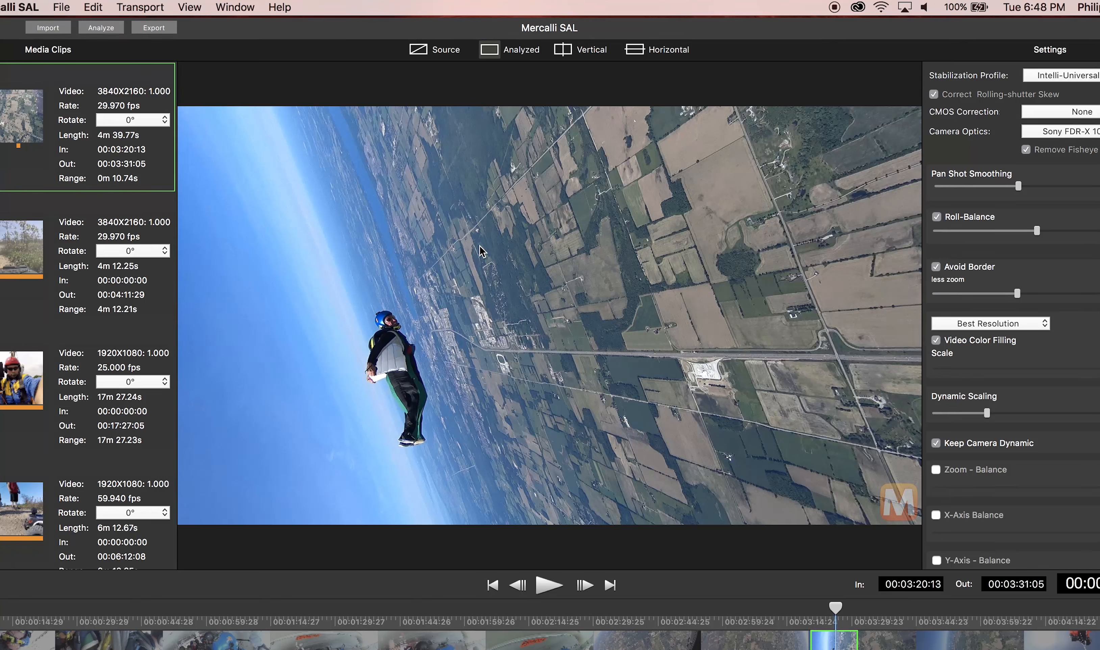
pyautogui.click(563, 53)
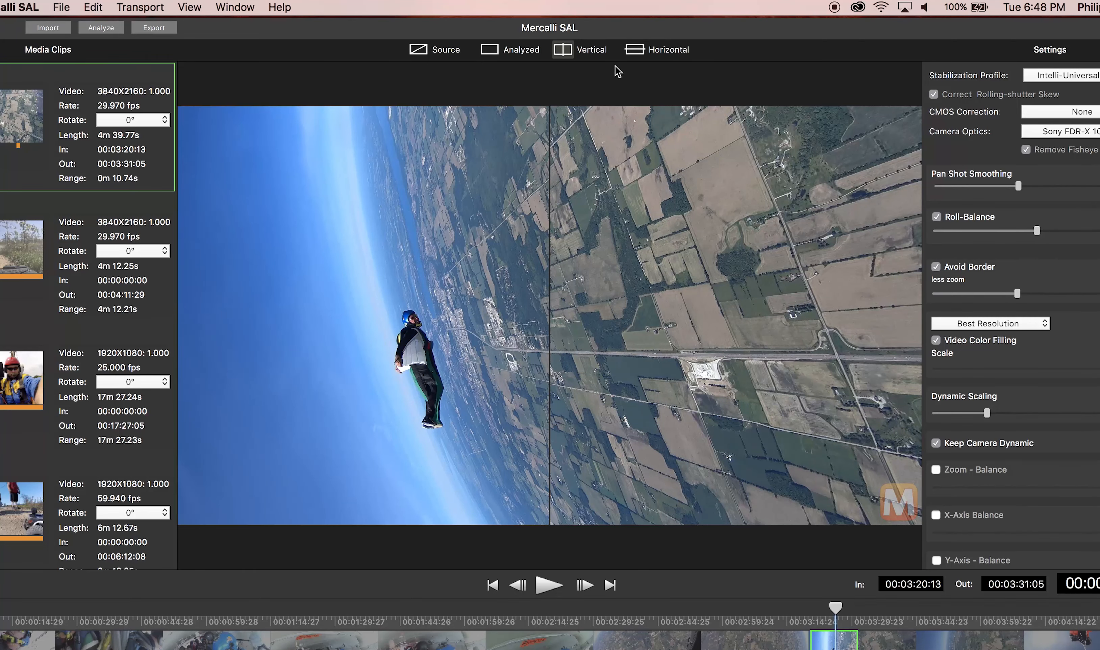
pyautogui.click(626, 55)
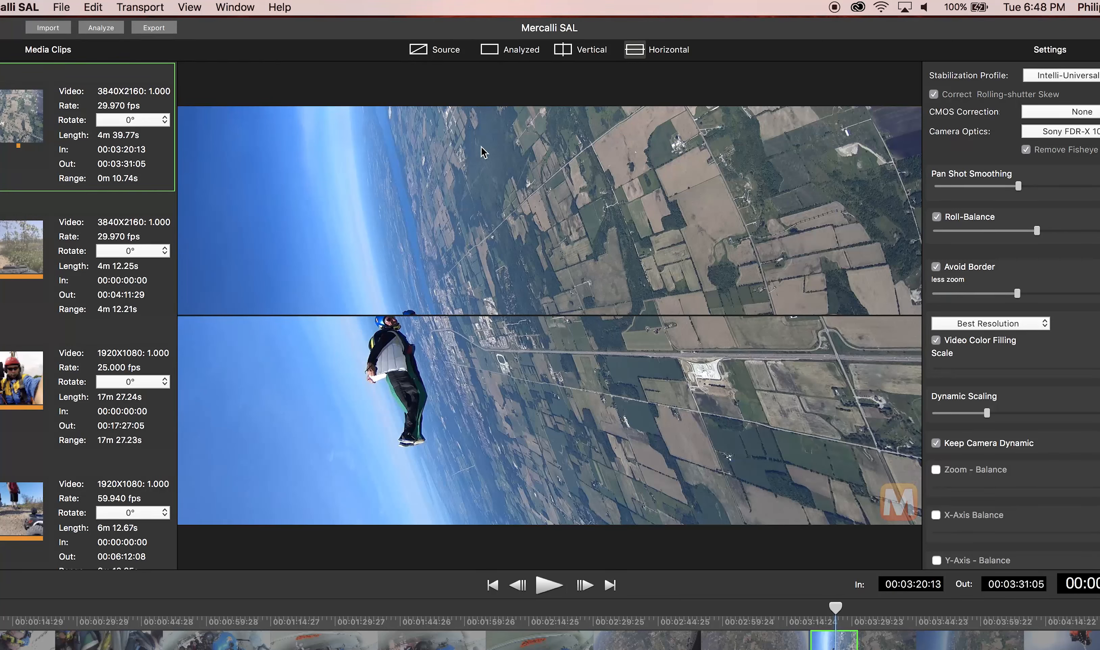
# - Check the available view modes, and switch the preview to vertical split-screen and back to the analyzed video
pyautogui.click(198, 9)
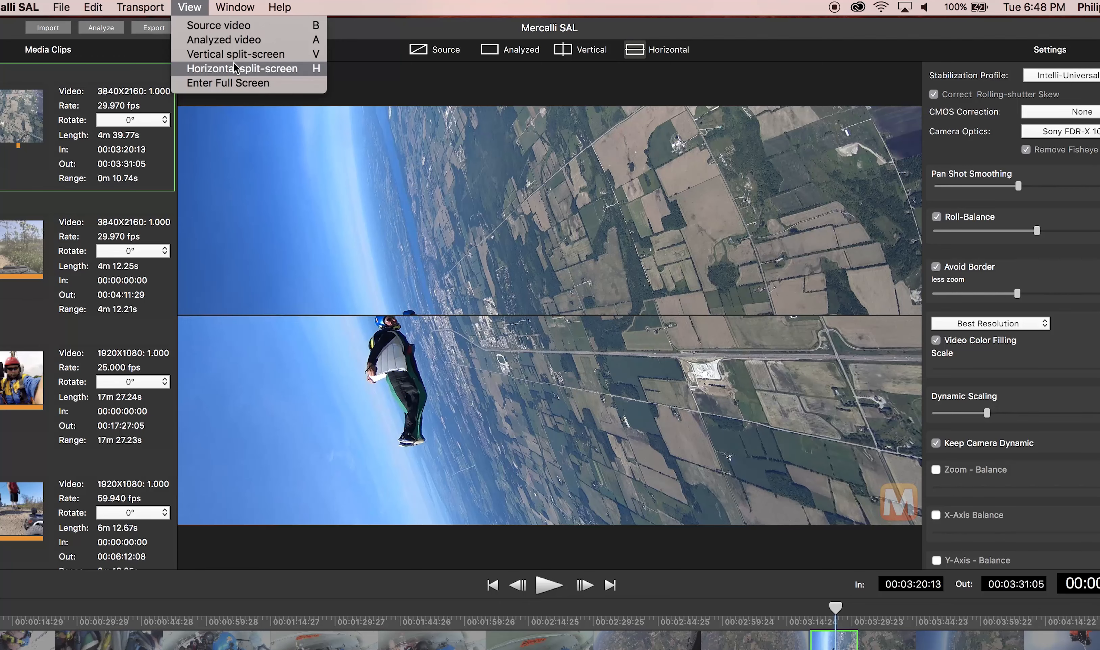
pyautogui.click(380, 82)
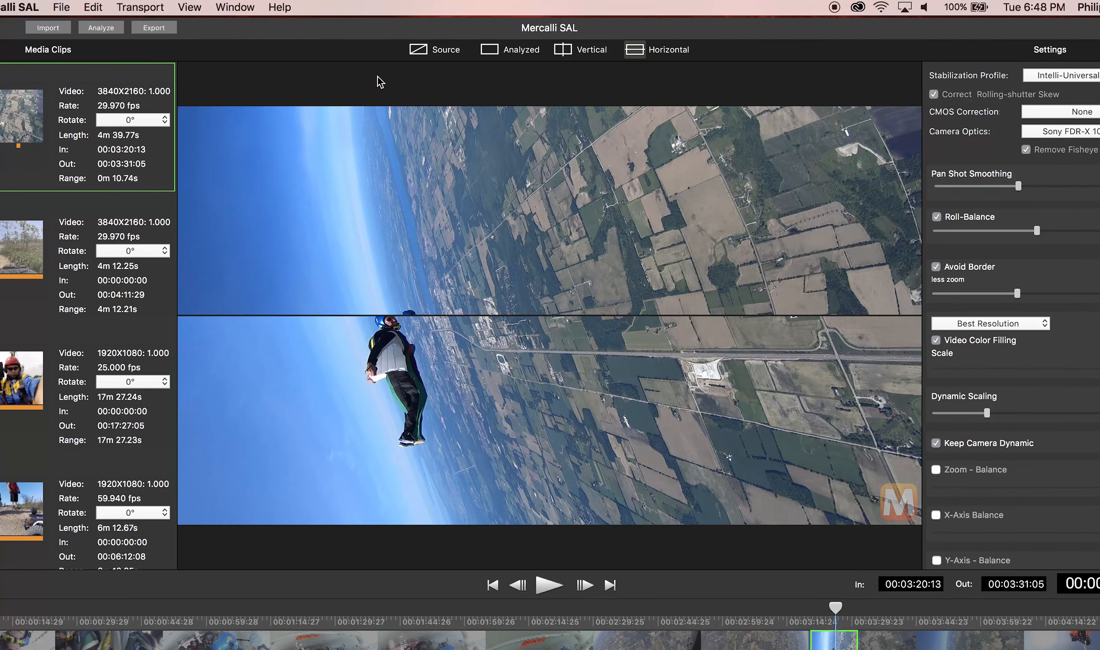
pyautogui.press('super+1')
pyautogui.press('super+3')
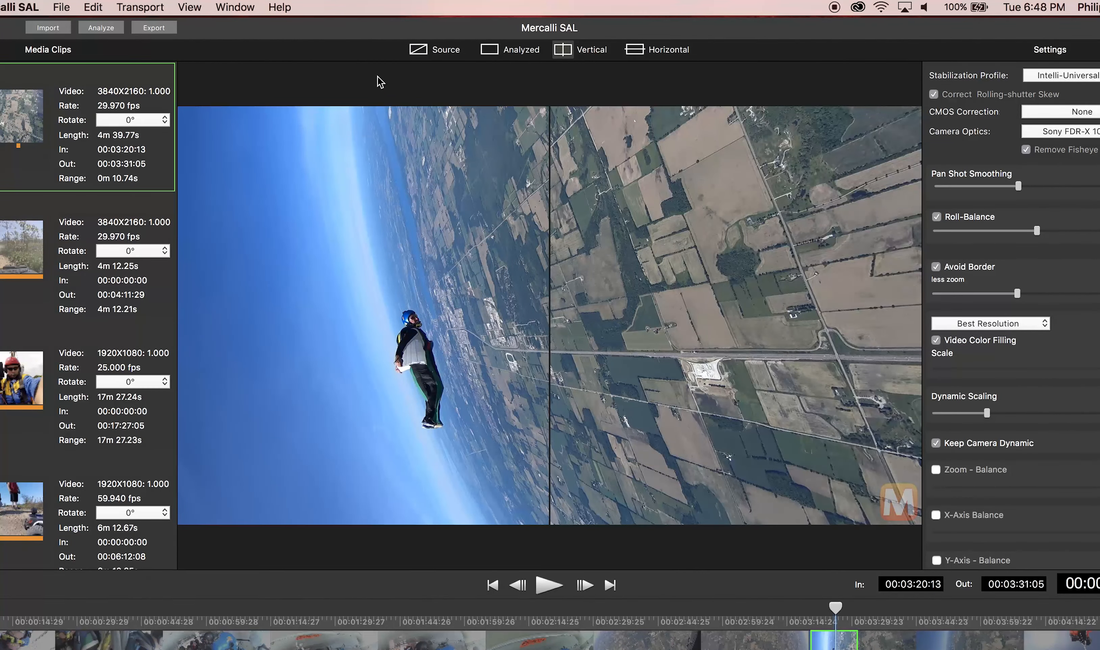
pyautogui.press('super+2')
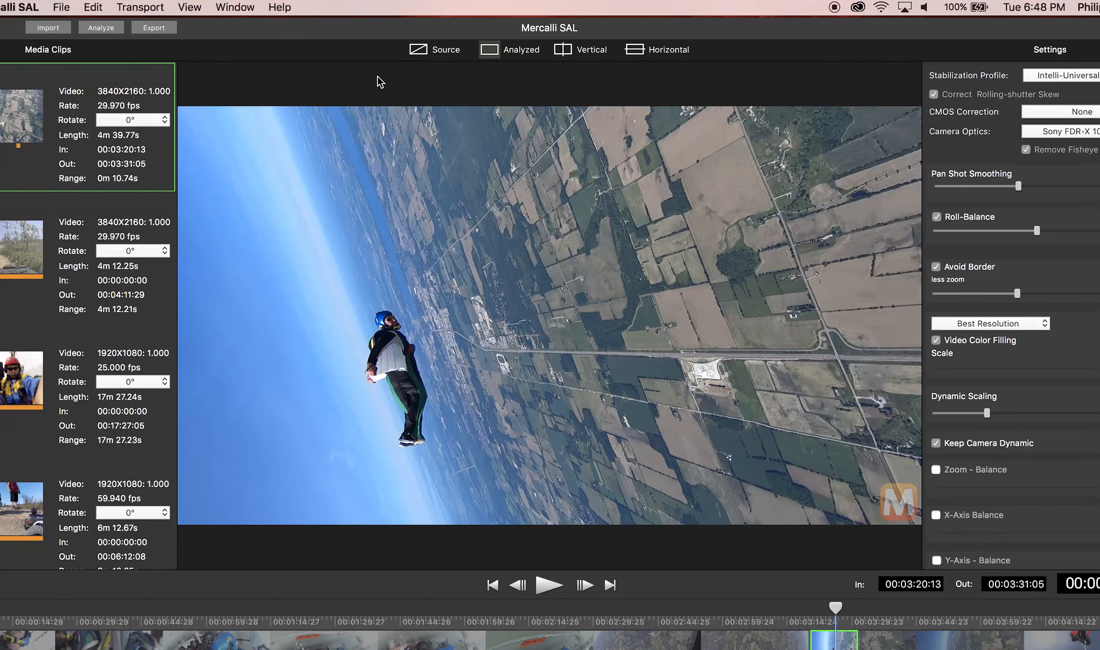
# - Compare the source and stabilized footage in the horizontal and vertical split-screen views, and return to the analyzed video
pyautogui.press('super+4')
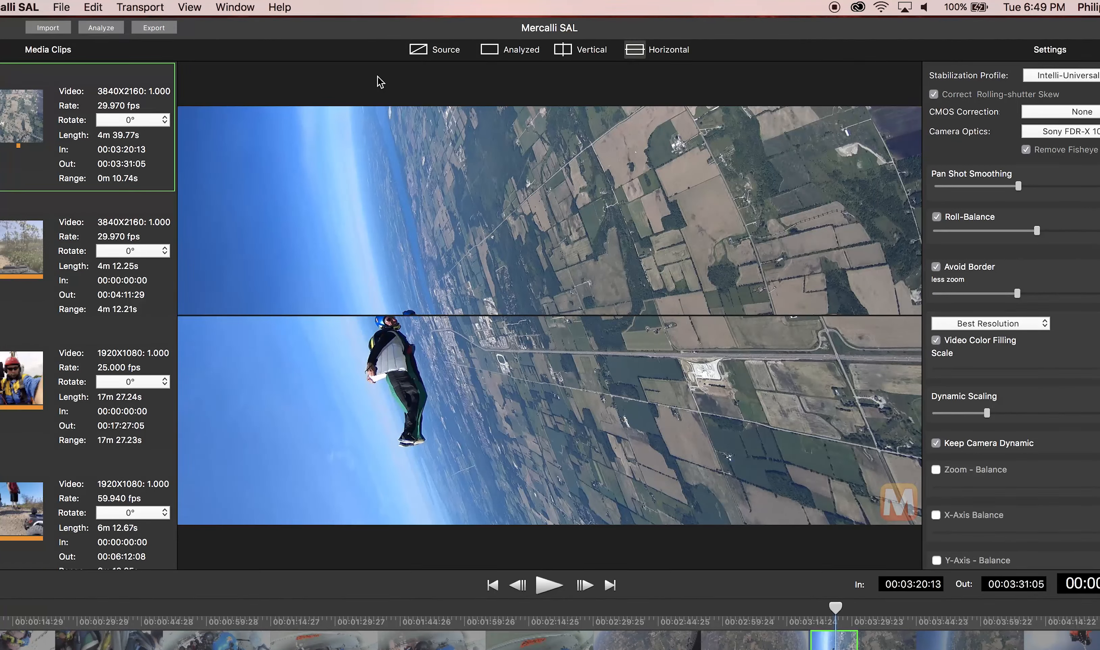
pyautogui.click(490, 56)
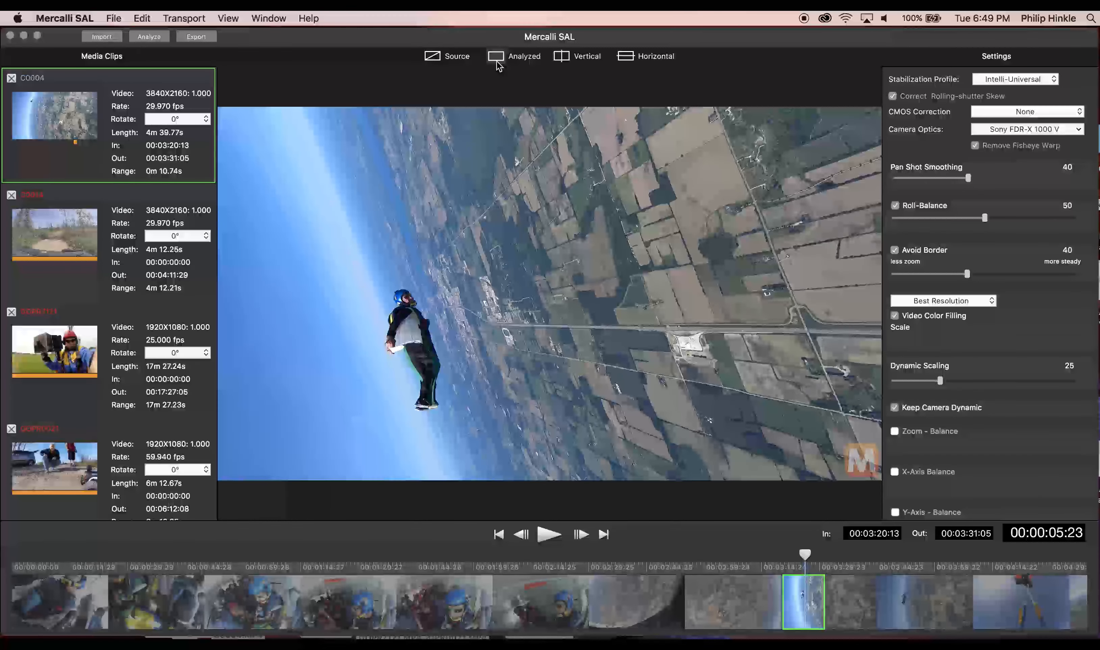
pyautogui.click(625, 57)
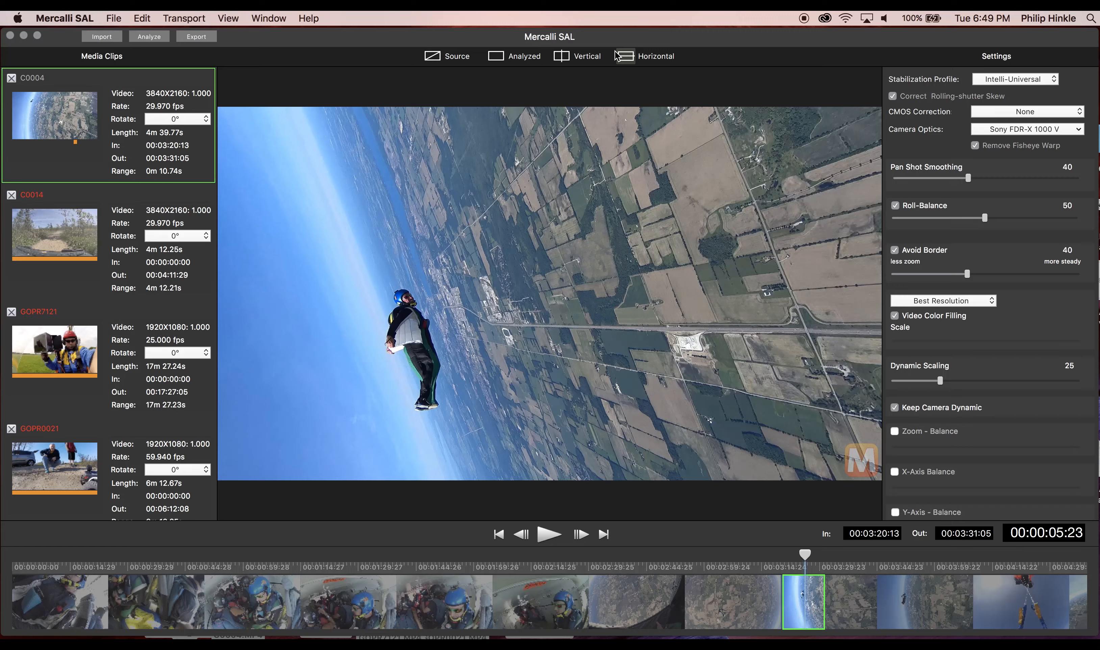
pyautogui.click(561, 58)
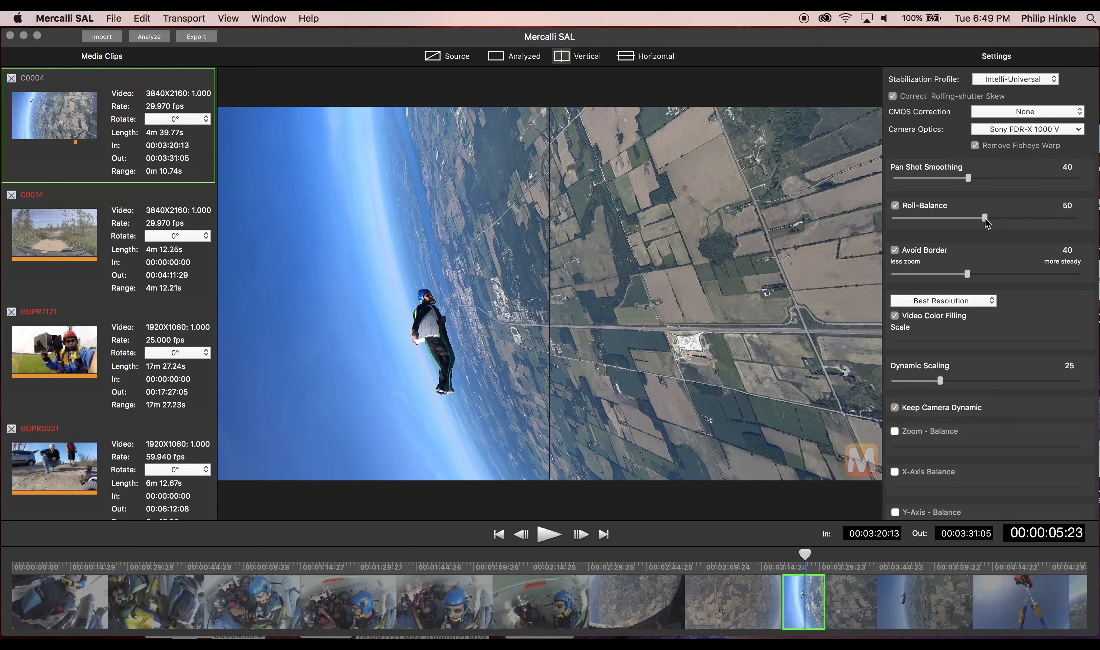
pyautogui.click(498, 60)
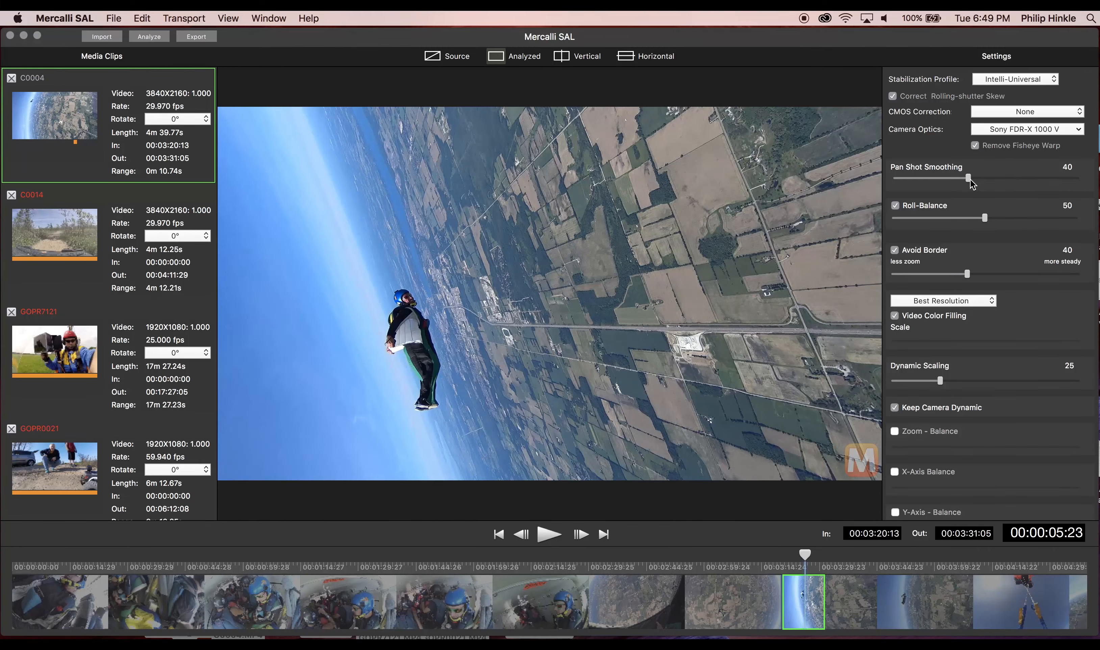
# - Set the stabilization strengths for clip C0004: Pan Shot Smoothing 51, Roll-Balance 59 and Avoid Border 33
pyautogui.moveTo(970, 181); pyautogui.dragTo(972, 229)
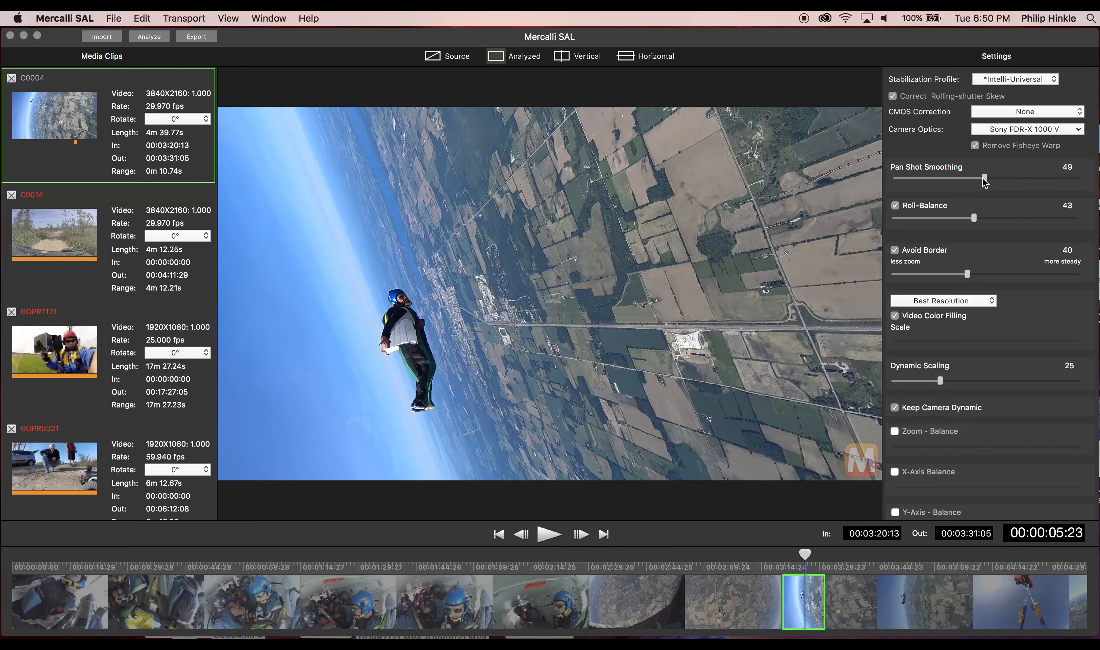
pyautogui.moveTo(985, 179); pyautogui.dragTo(941, 178)
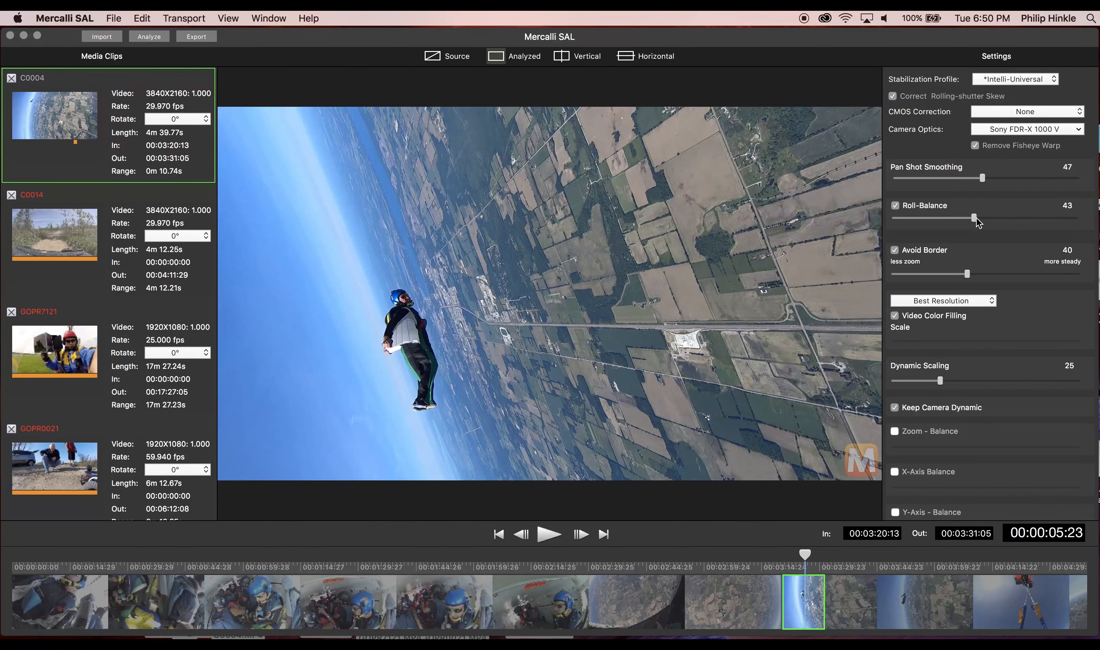
pyautogui.moveTo(975, 218); pyautogui.dragTo(1006, 222)
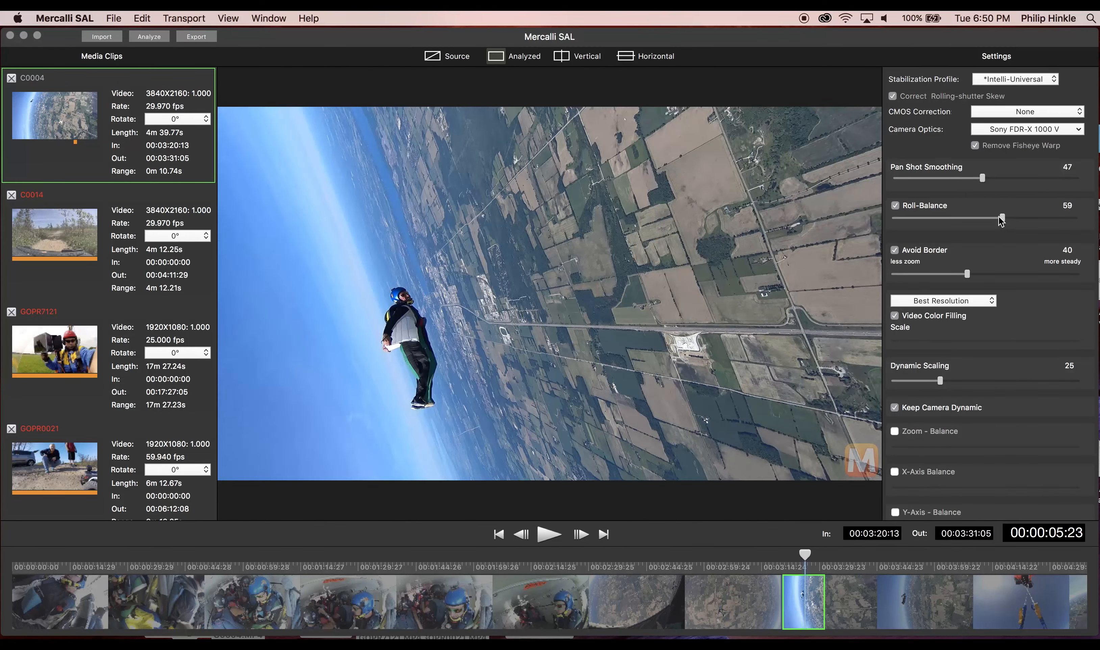
pyautogui.moveTo(985, 179)
pyautogui.mouseDown()
pyautogui.moveTo(1004, 179)
pyautogui.moveTo(989, 180)
pyautogui.mouseUp()
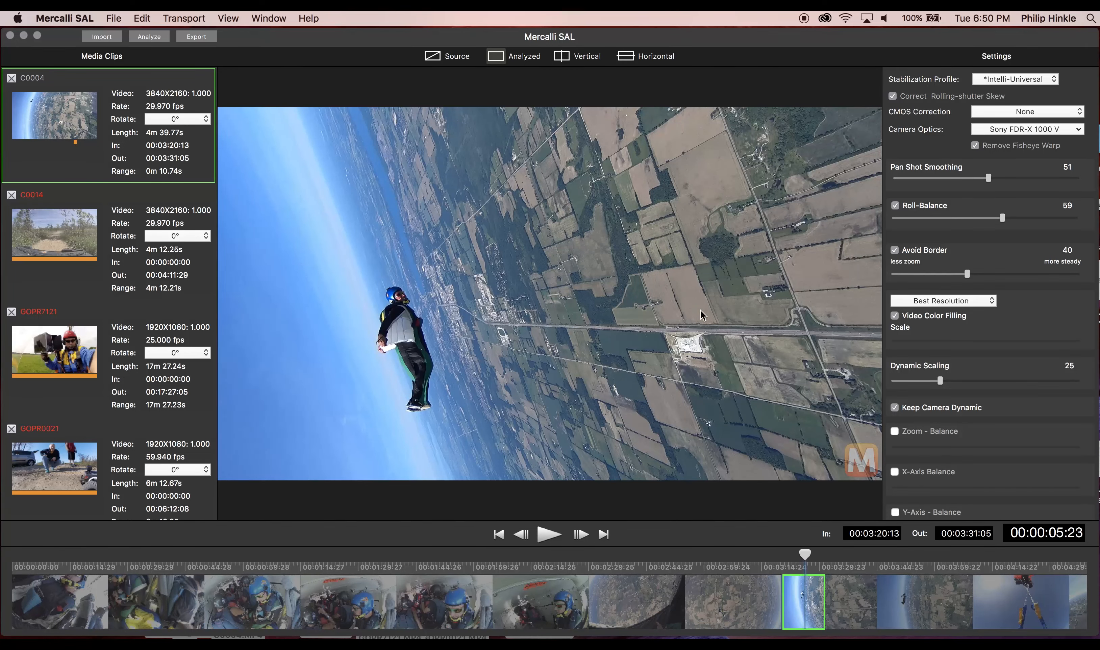
pyautogui.moveTo(970, 276)
pyautogui.mouseDown()
pyautogui.moveTo(933, 279)
pyautogui.moveTo(981, 288)
pyautogui.moveTo(1063, 276)
pyautogui.moveTo(920, 278)
pyautogui.moveTo(957, 279)
pyautogui.mouseUp()
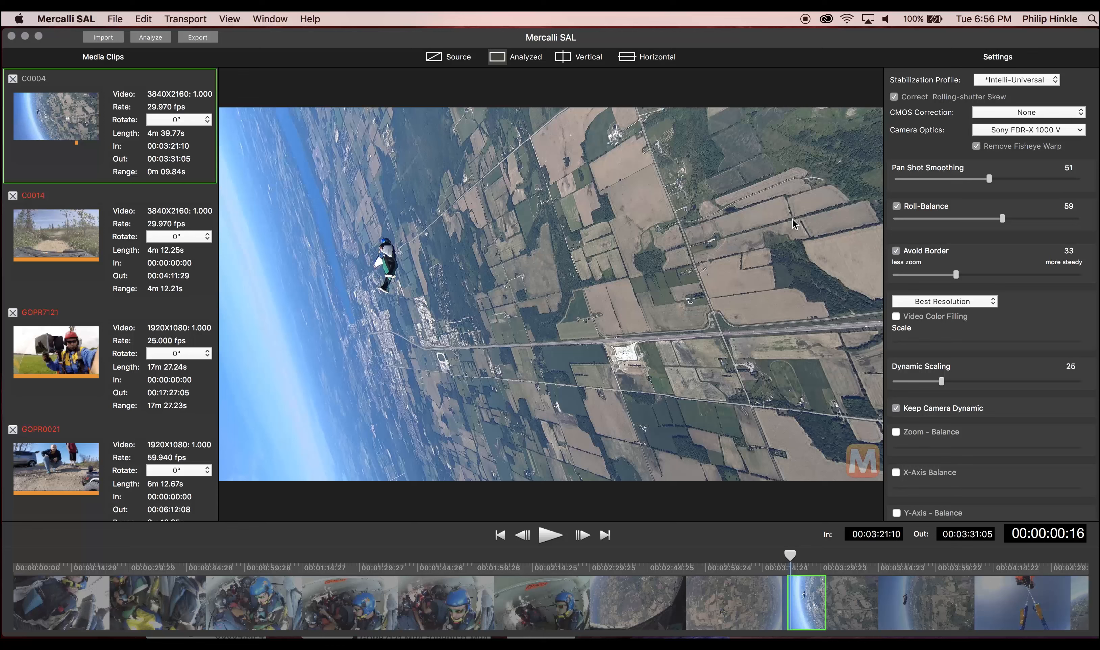
# - Turn off Remove Fisheye Warp and change the border handling from Best Resolution to Best Stabilization
pyautogui.click(976, 148)
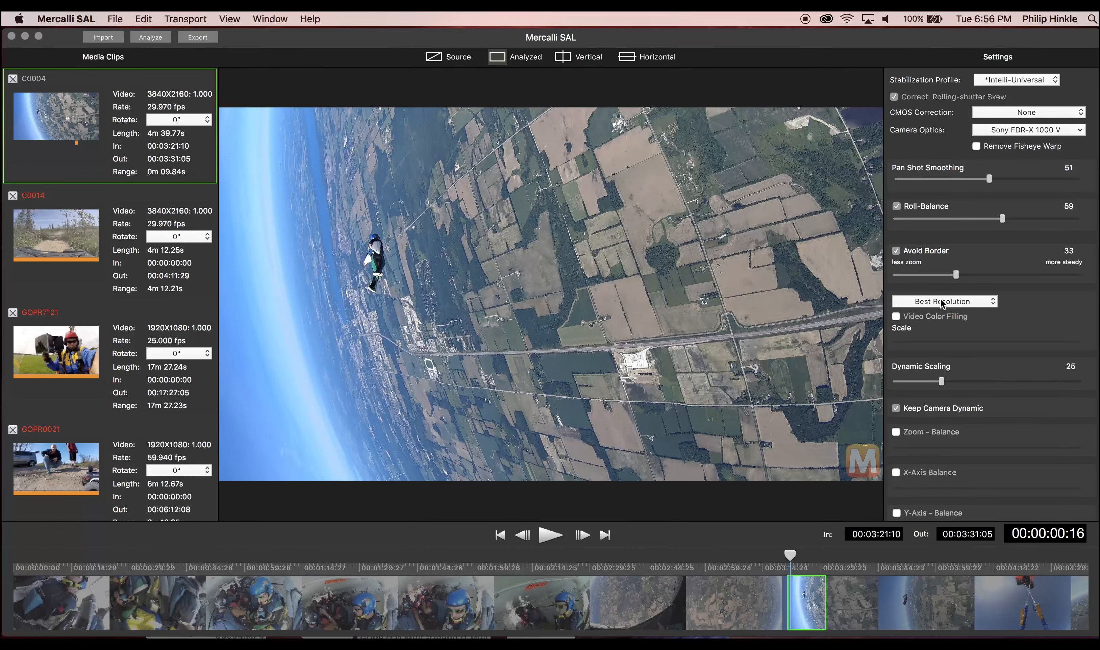
pyautogui.click(987, 303)
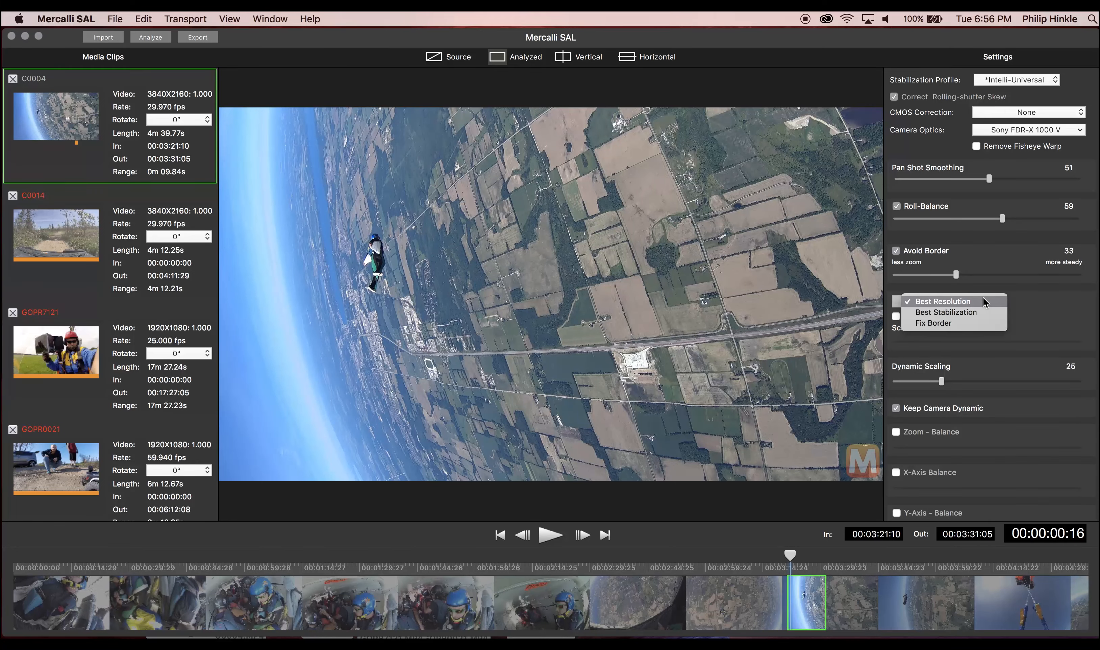
pyautogui.click(971, 313)
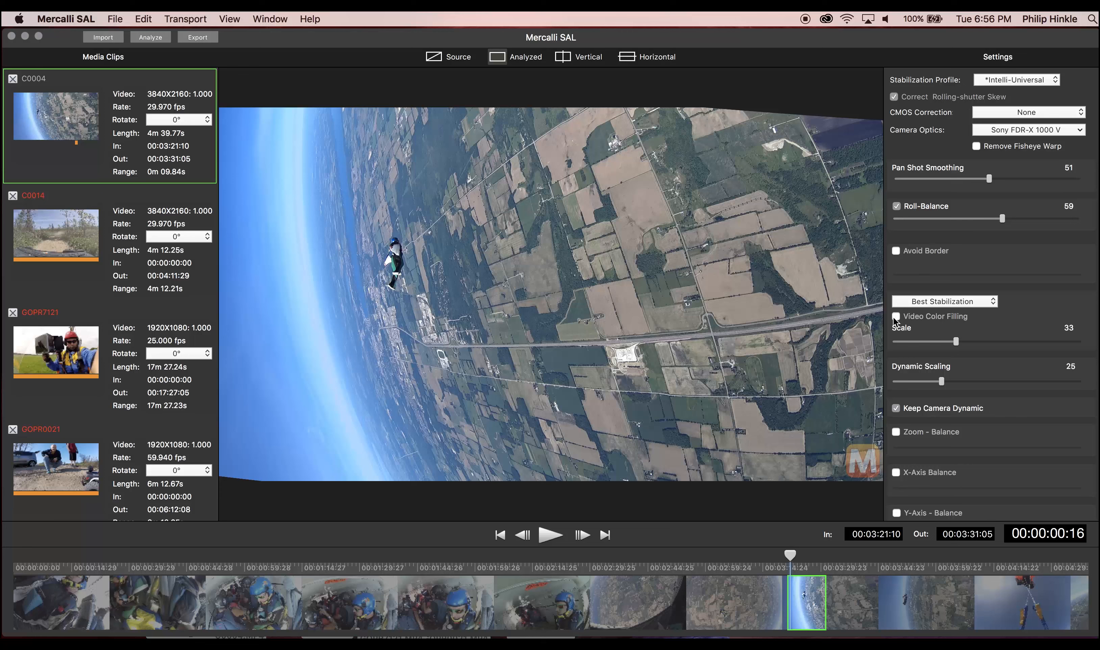
pyautogui.click(913, 306)
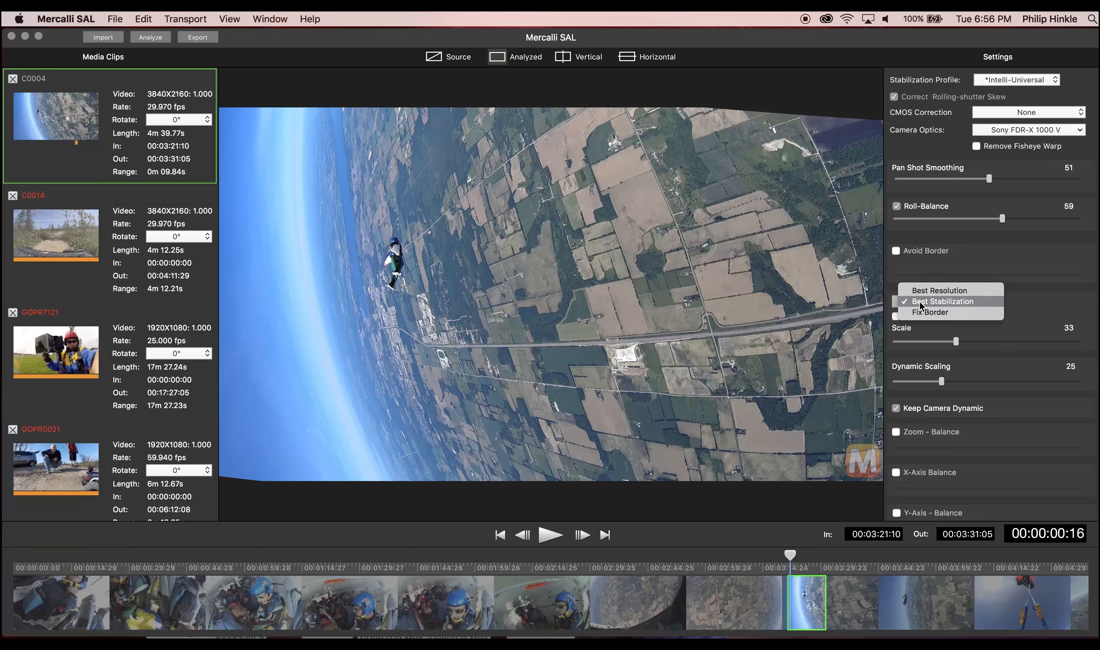
pyautogui.click(911, 306)
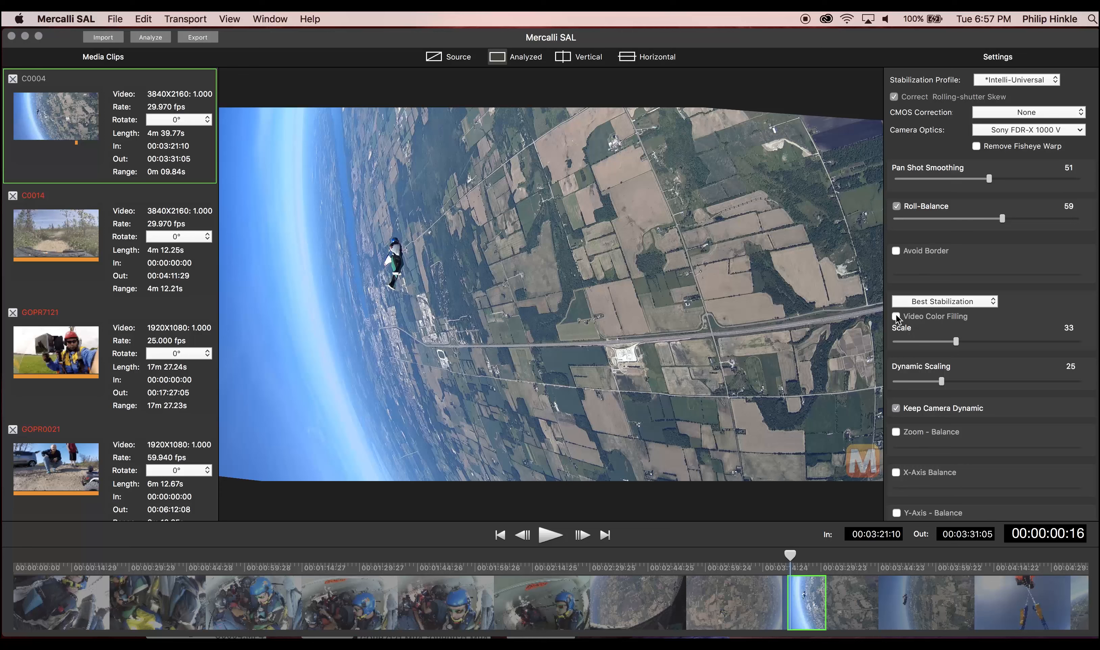
# - Turn on Video Color Filling for clip C0004 and set the Scale to 31
pyautogui.click(896, 316)
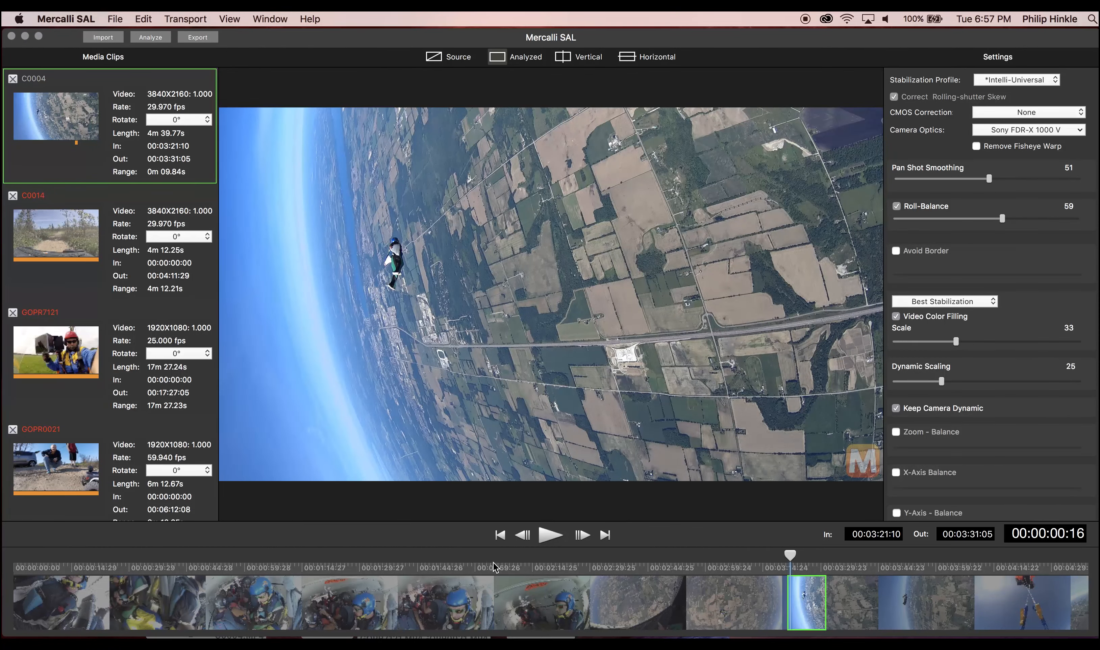
pyautogui.click(522, 534)
pyautogui.moveTo(956, 341)
pyautogui.mouseDown()
pyautogui.moveTo(978, 343)
pyautogui.moveTo(942, 353)
pyautogui.moveTo(968, 351)
pyautogui.moveTo(953, 360)
pyautogui.mouseUp()
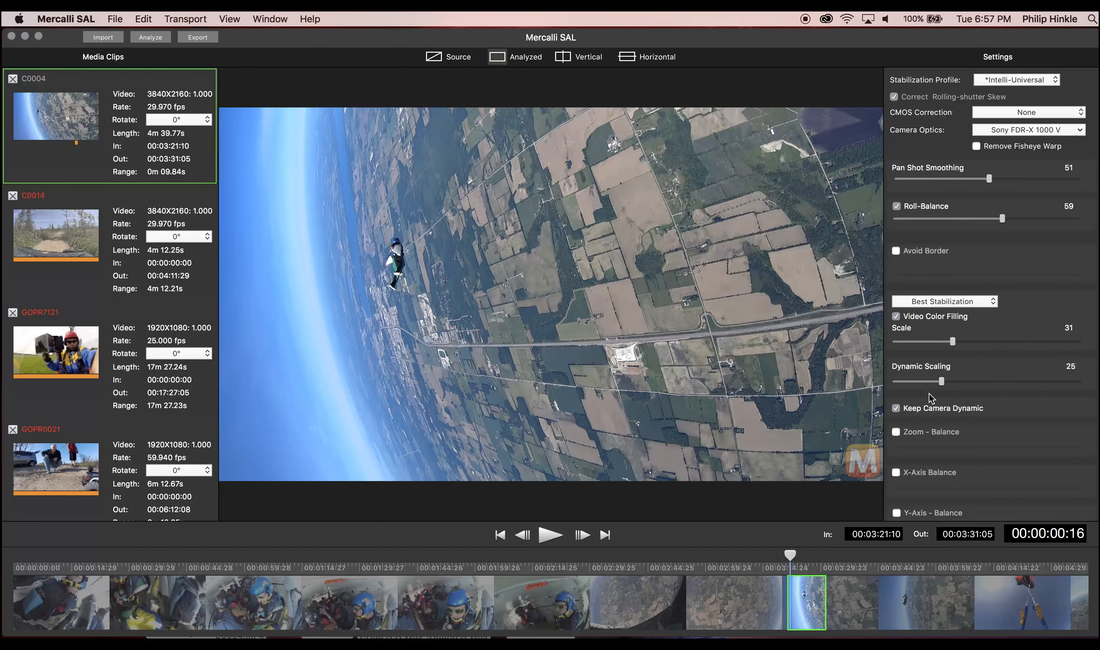
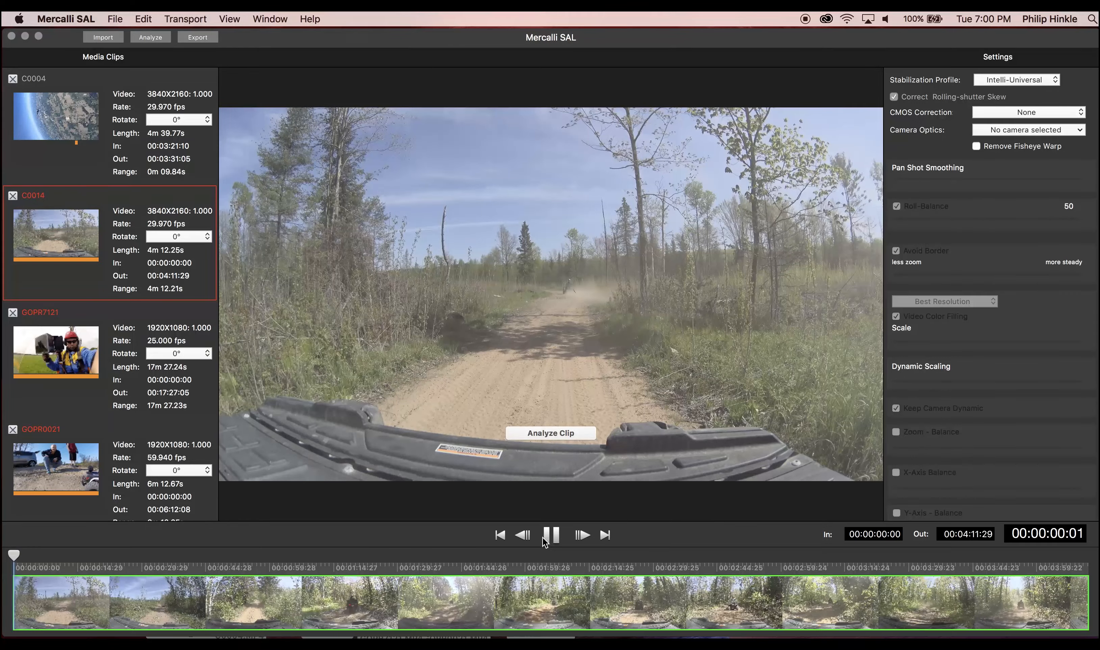
# - Play through the beginning of clip C0014 and review the footage around the 32-second mark for a starting point
pyautogui.click(143, 600)
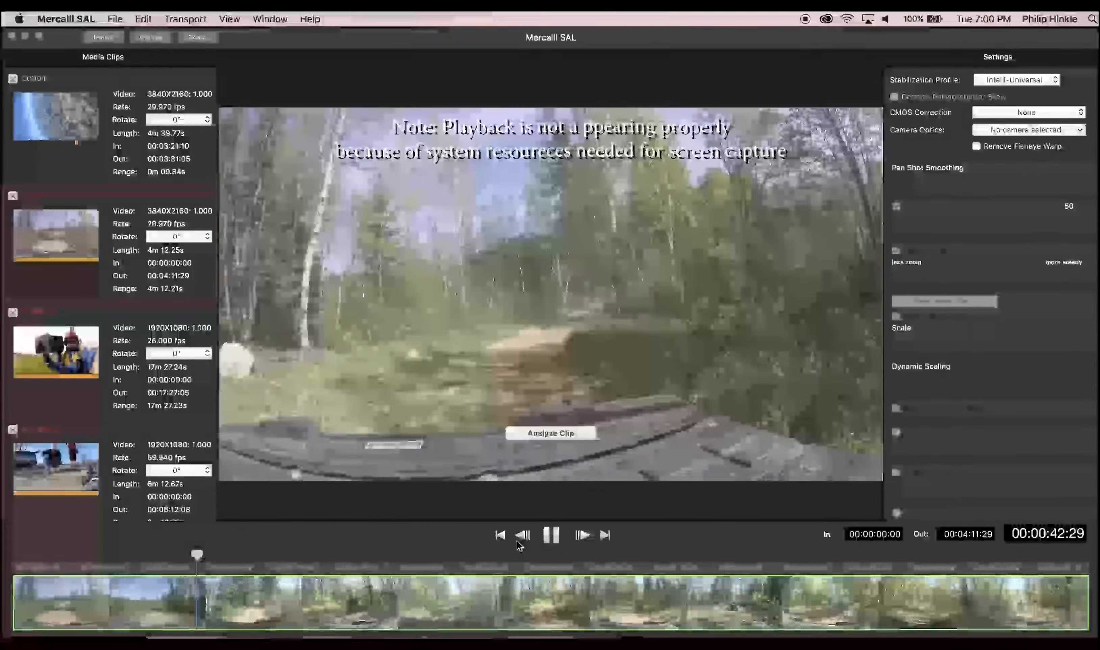
pyautogui.click(550, 535)
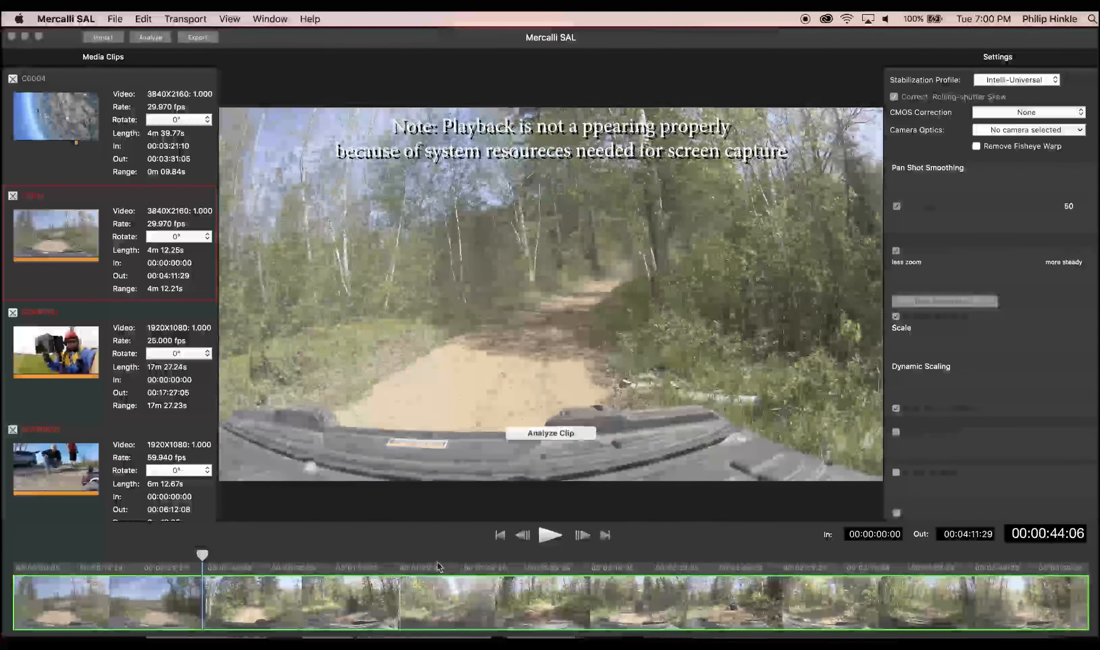
pyautogui.click(151, 597)
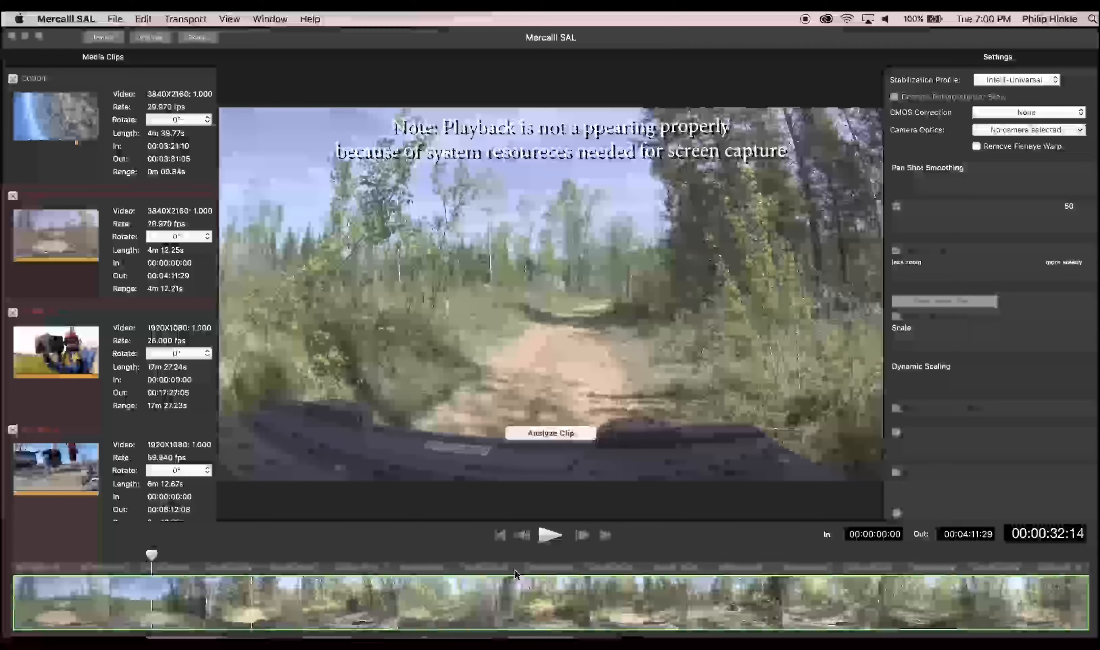
pyautogui.click(553, 537)
pyautogui.click(554, 538)
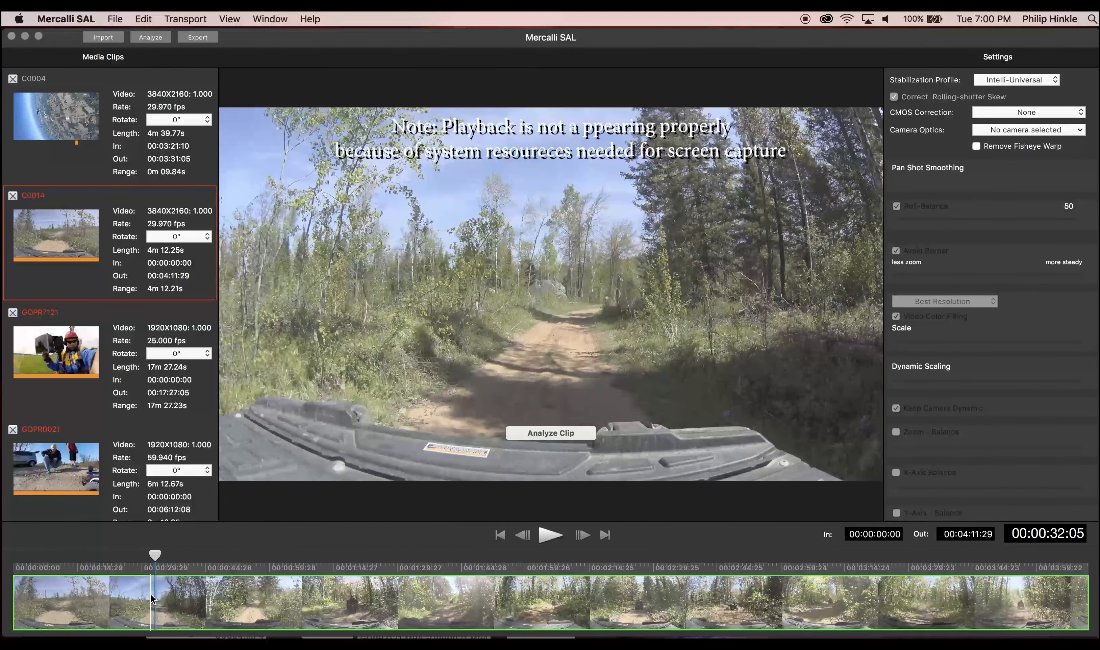
pyautogui.click(150, 597)
pyautogui.press('i')
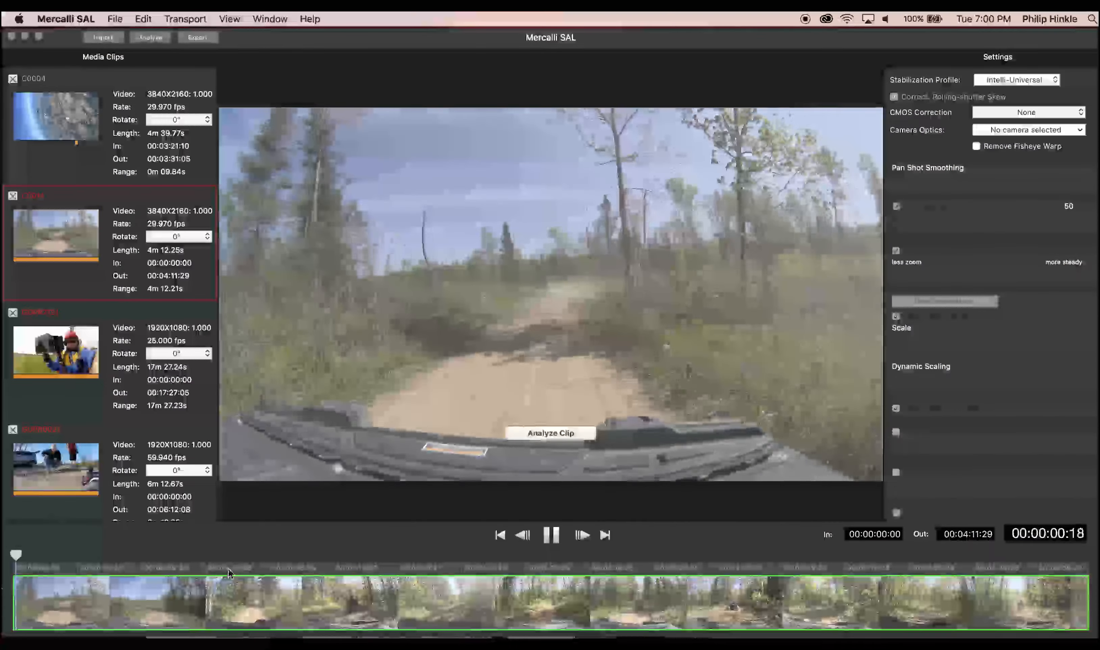
pyautogui.click(149, 603)
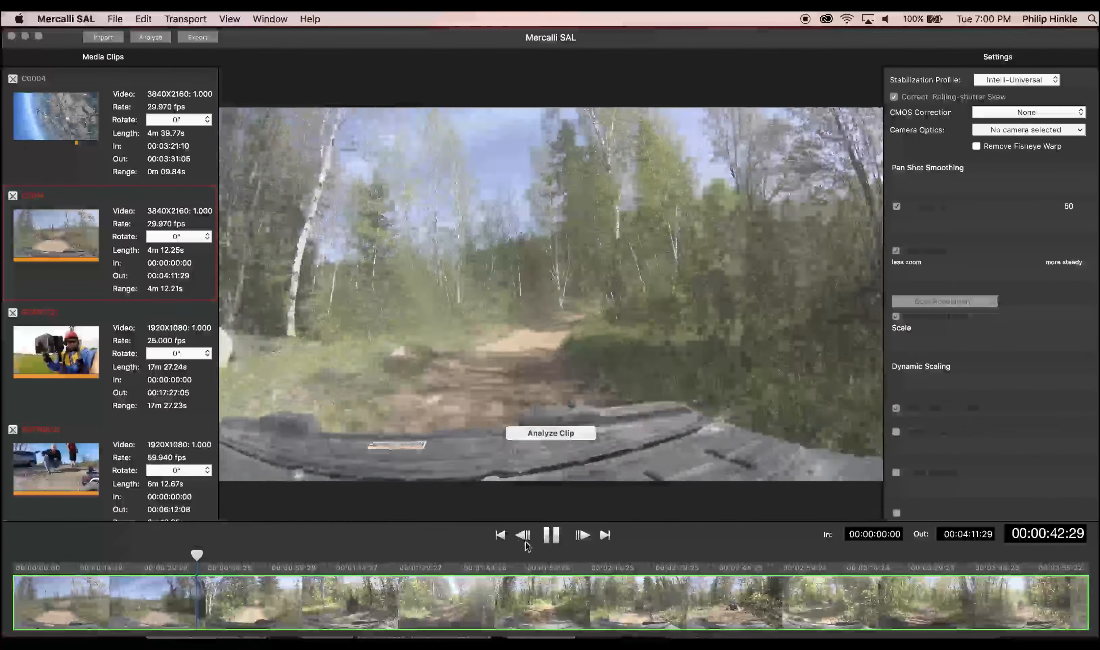
pyautogui.click(551, 536)
pyautogui.click(152, 600)
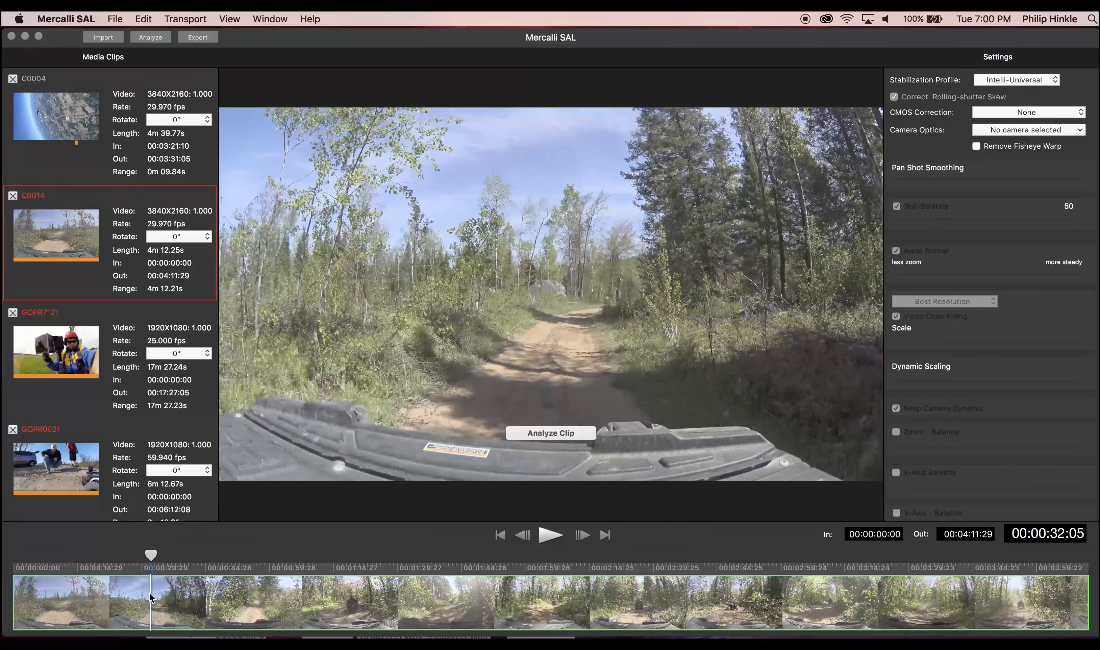
# - Trim clip C0014 to an in point of 00:00:32:14 and an out point of 00:00:40:26
pyautogui.click(142, 594)
pyautogui.press('i')
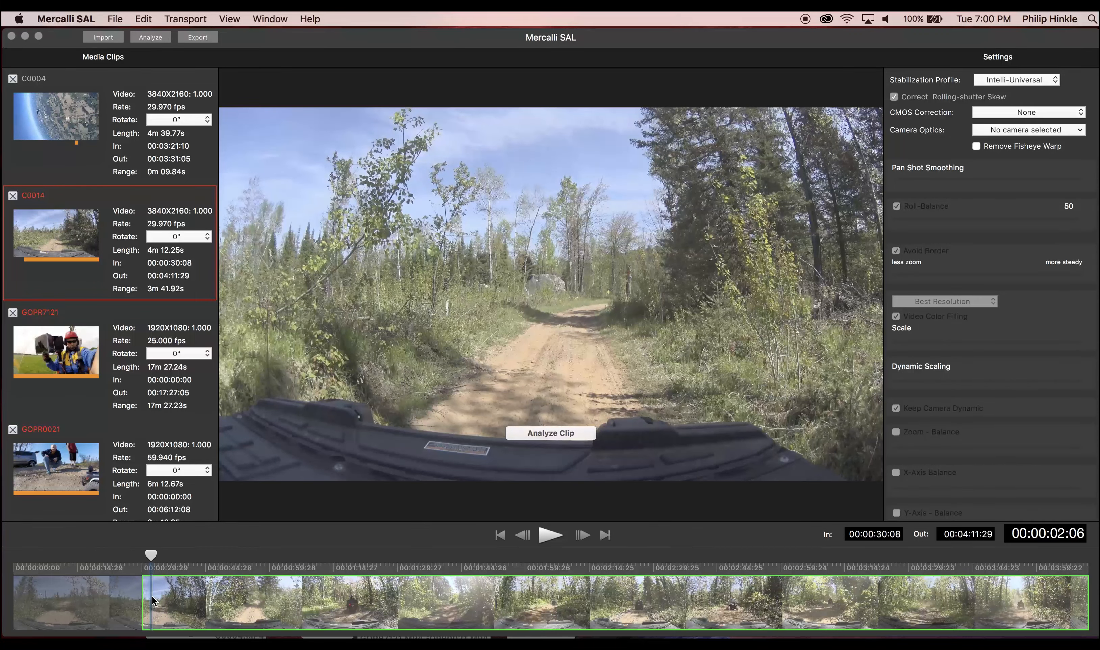
pyautogui.press('i')
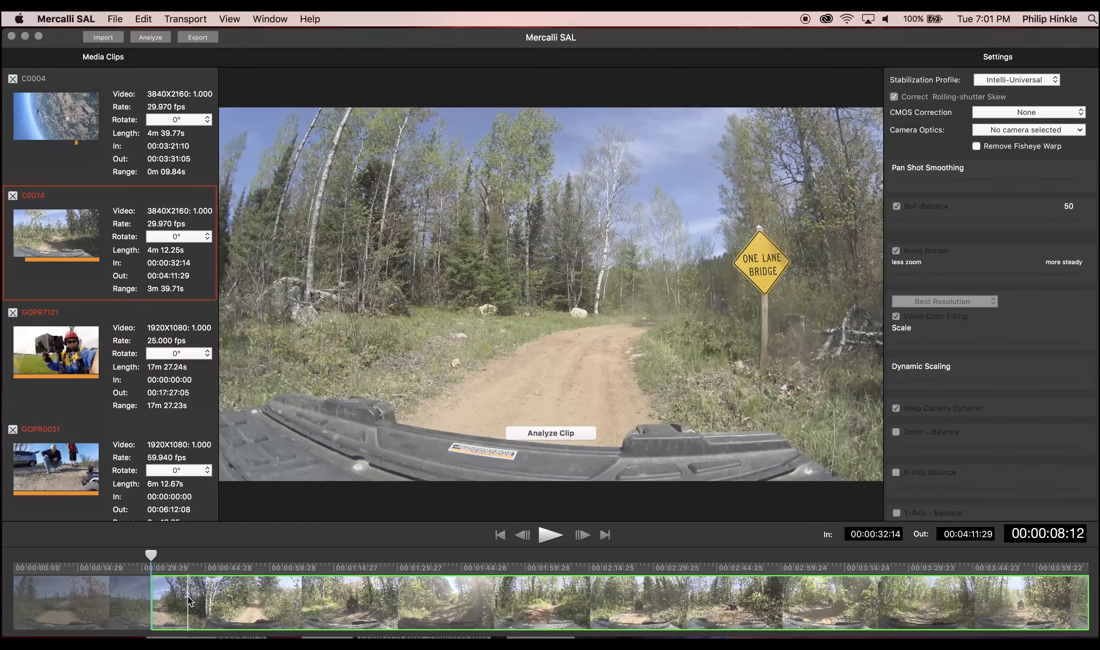
pyautogui.press('o')
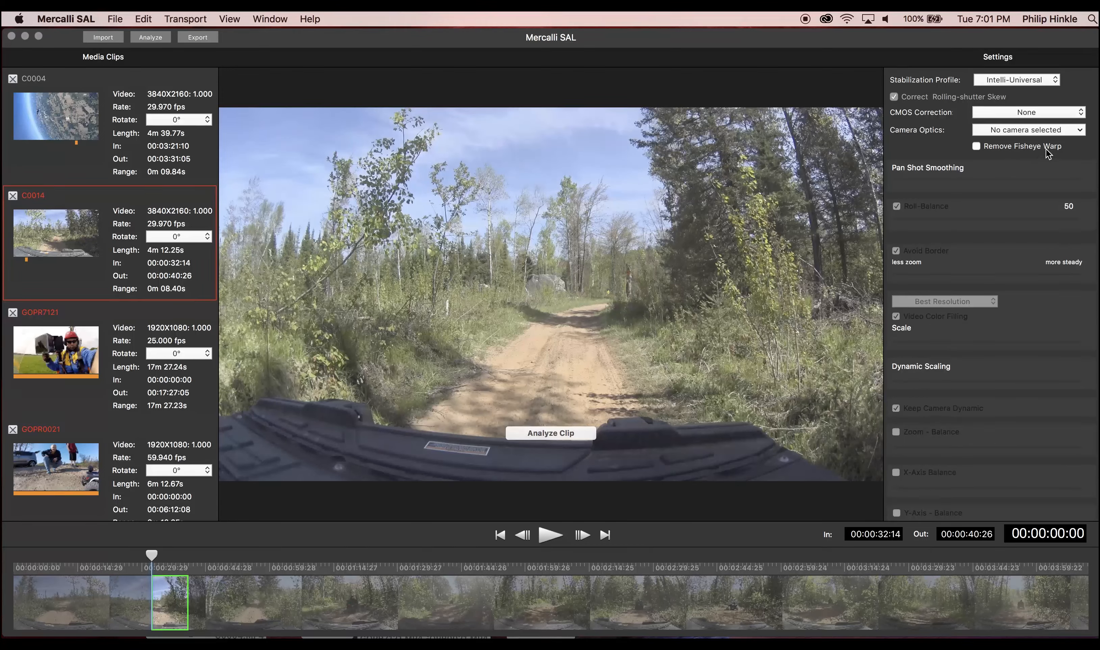
# - Set clip C0014's CMOS correction to Vibrations / Wobble and its camera optics to Sony FDR-X 1000 V with Remove Fisheye Warp on
pyautogui.click(1029, 115)
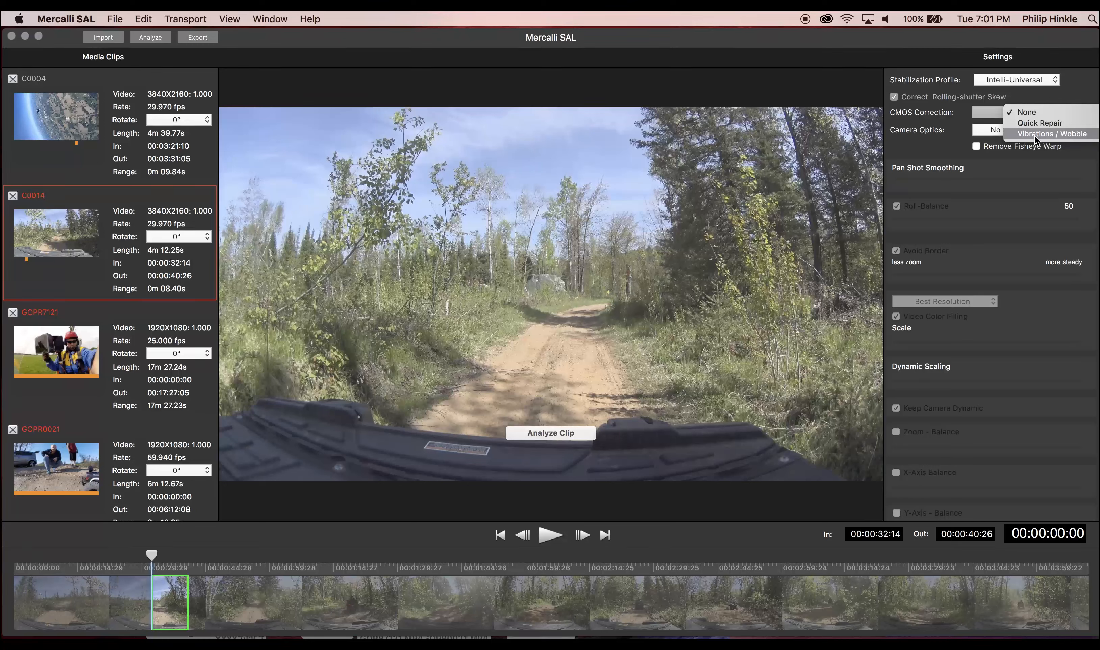
pyautogui.click(1035, 135)
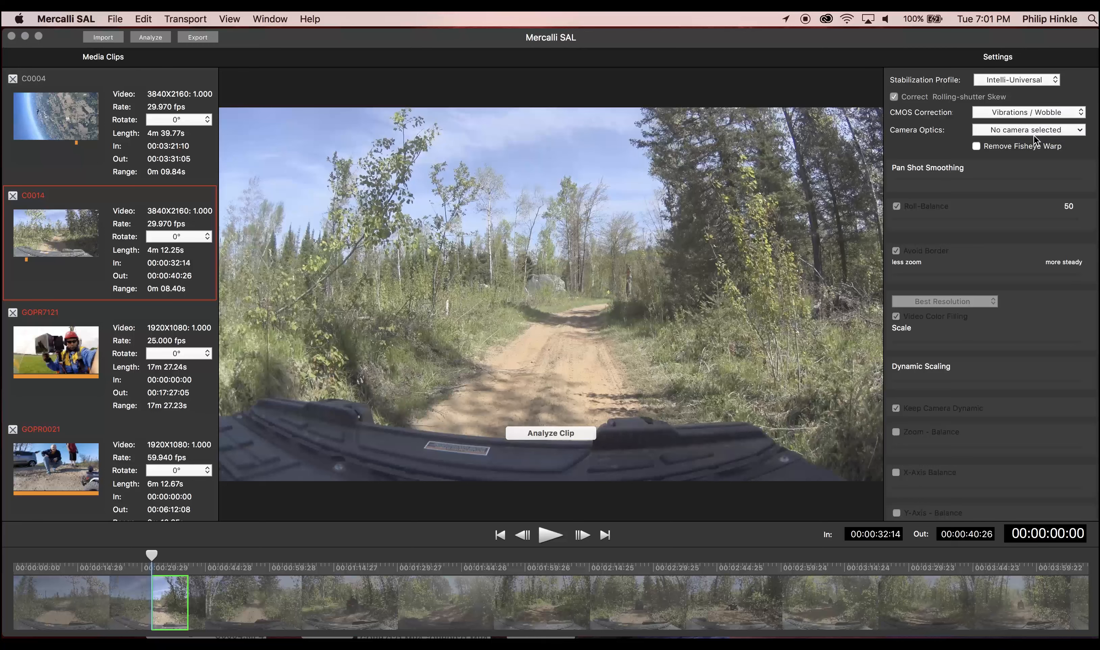
pyautogui.click(1029, 132)
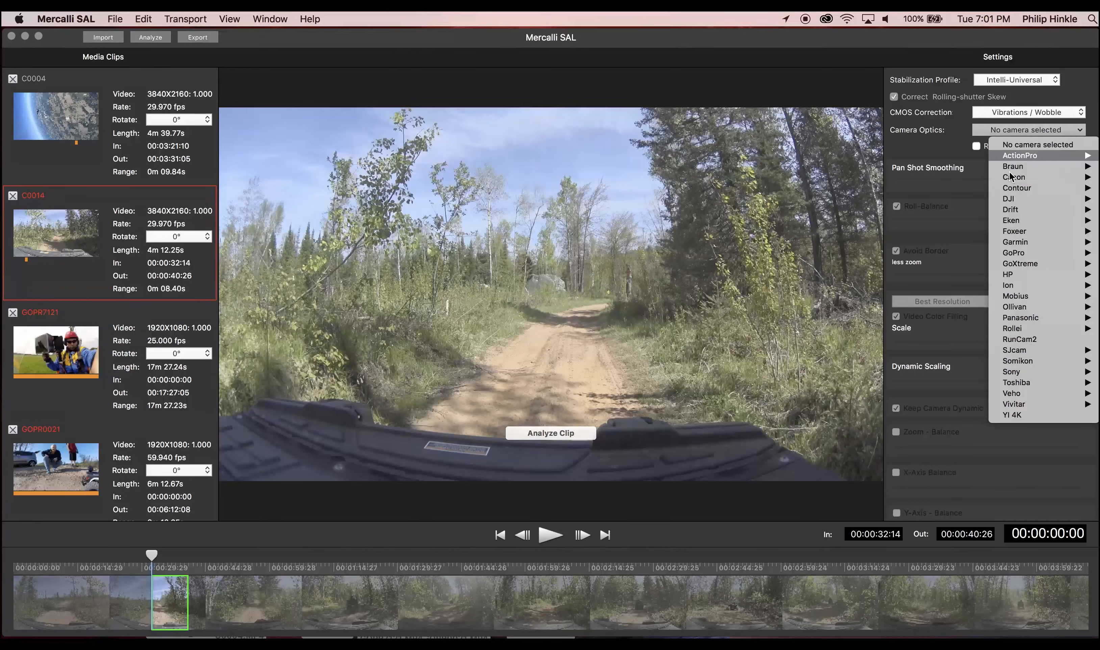
pyautogui.moveTo(1011, 372)
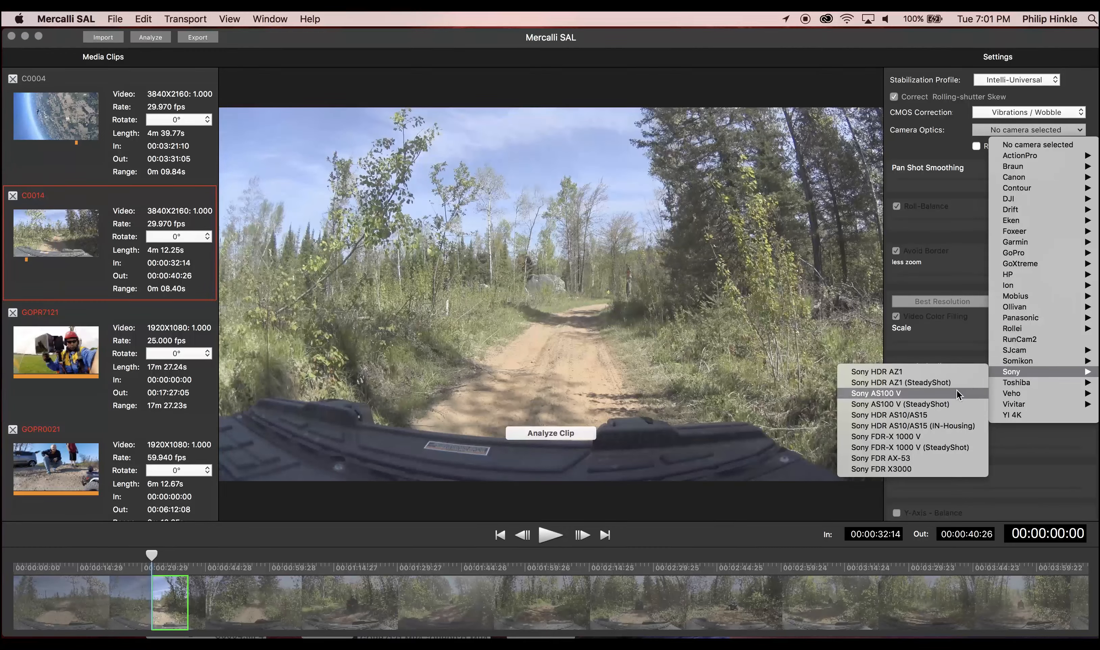
pyautogui.click(917, 436)
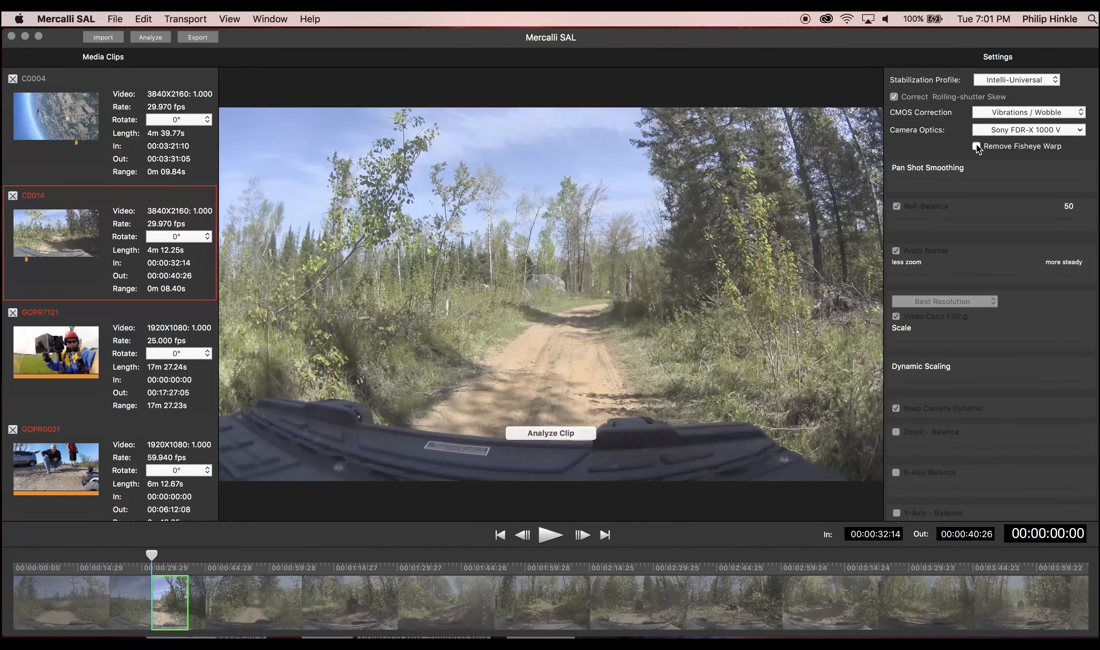
pyautogui.click(976, 146)
# - Trim clip GOPR7121 to an in point of 00:03:38:10 and an out point of 00:04:50:22
pyautogui.click(65, 352)
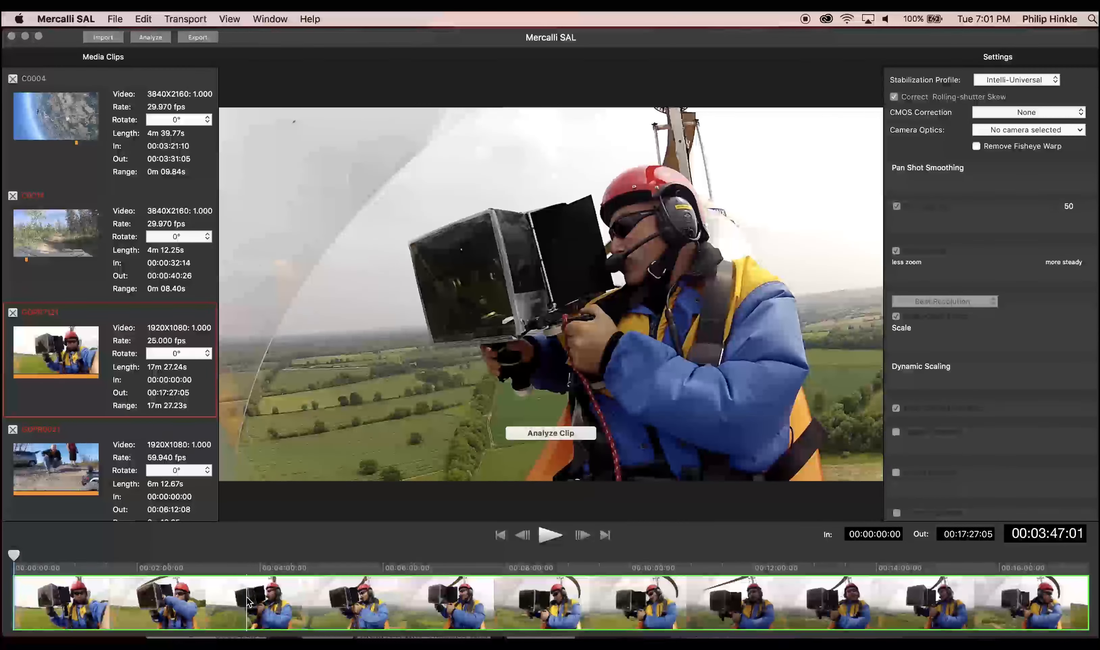
pyautogui.click(247, 597)
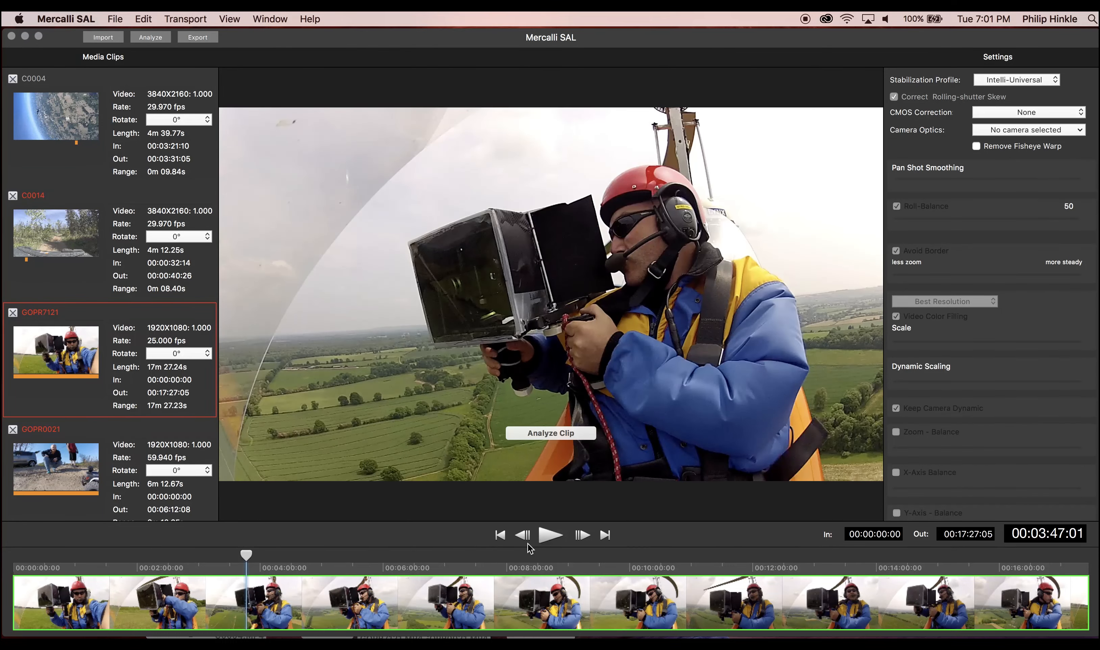
pyautogui.click(550, 536)
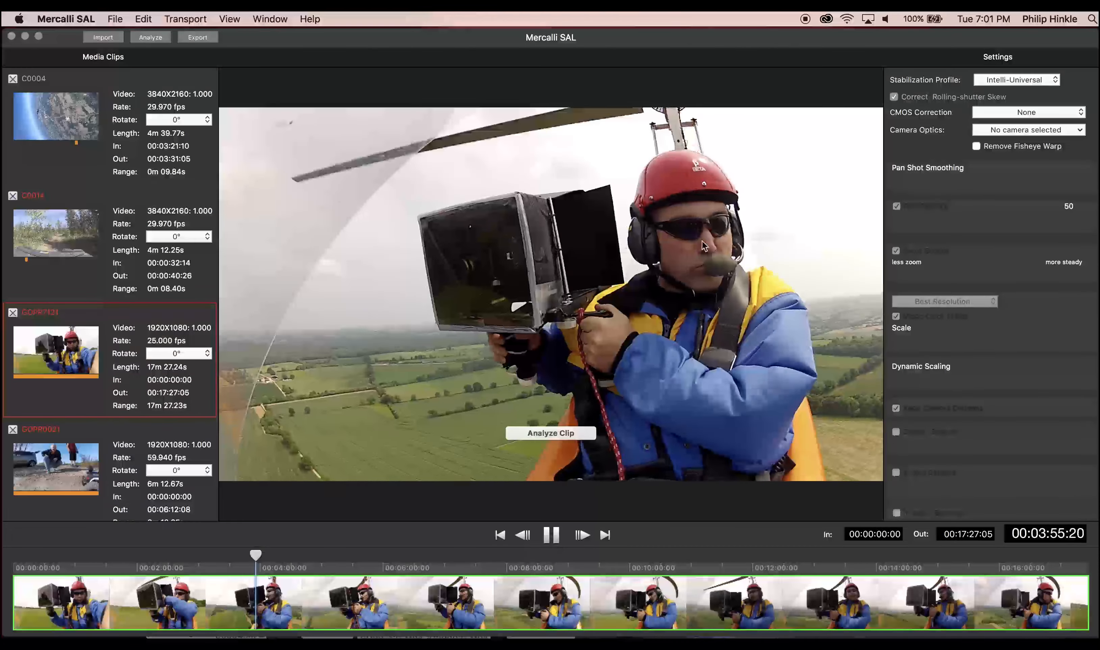
pyautogui.click(243, 597)
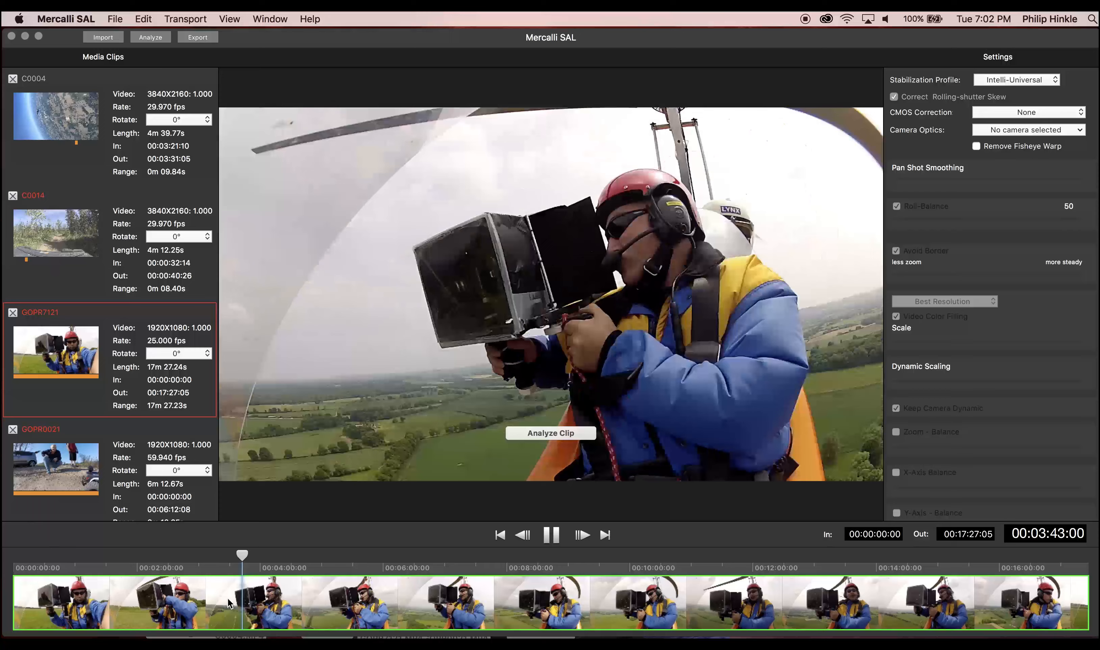
pyautogui.click(235, 596)
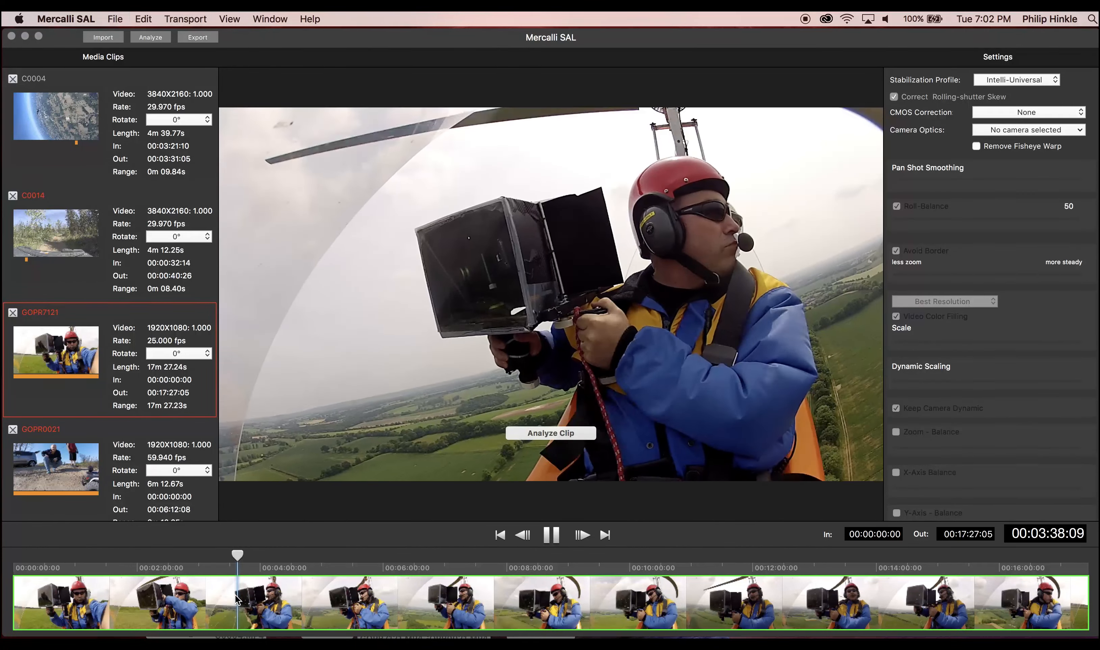
pyautogui.press('i')
pyautogui.press('space')
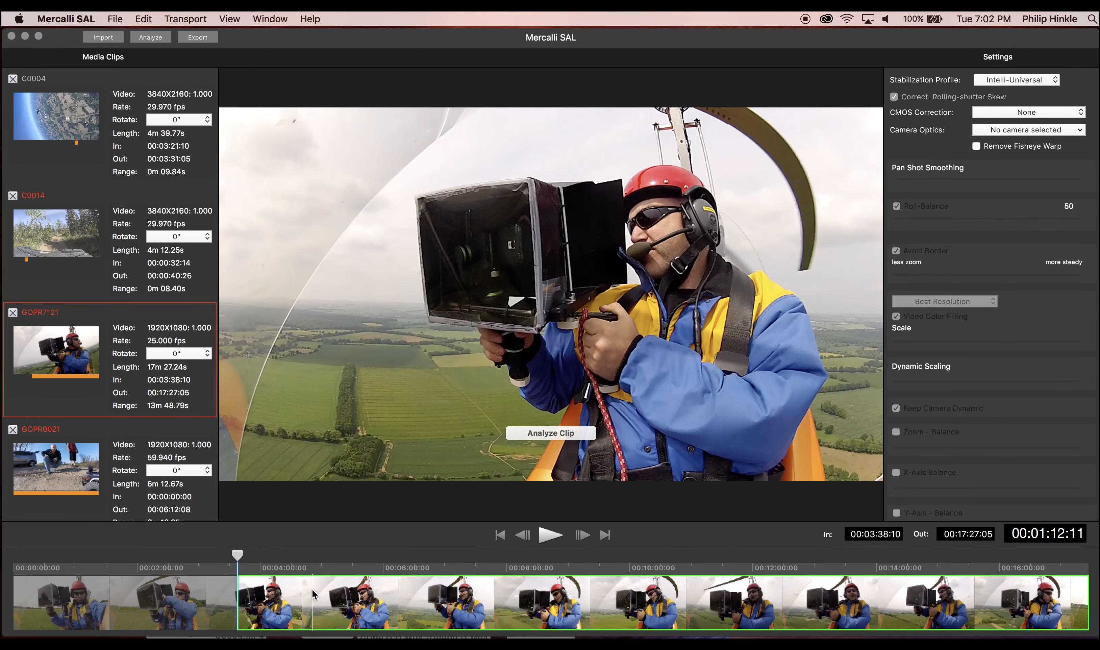
pyautogui.press('o')
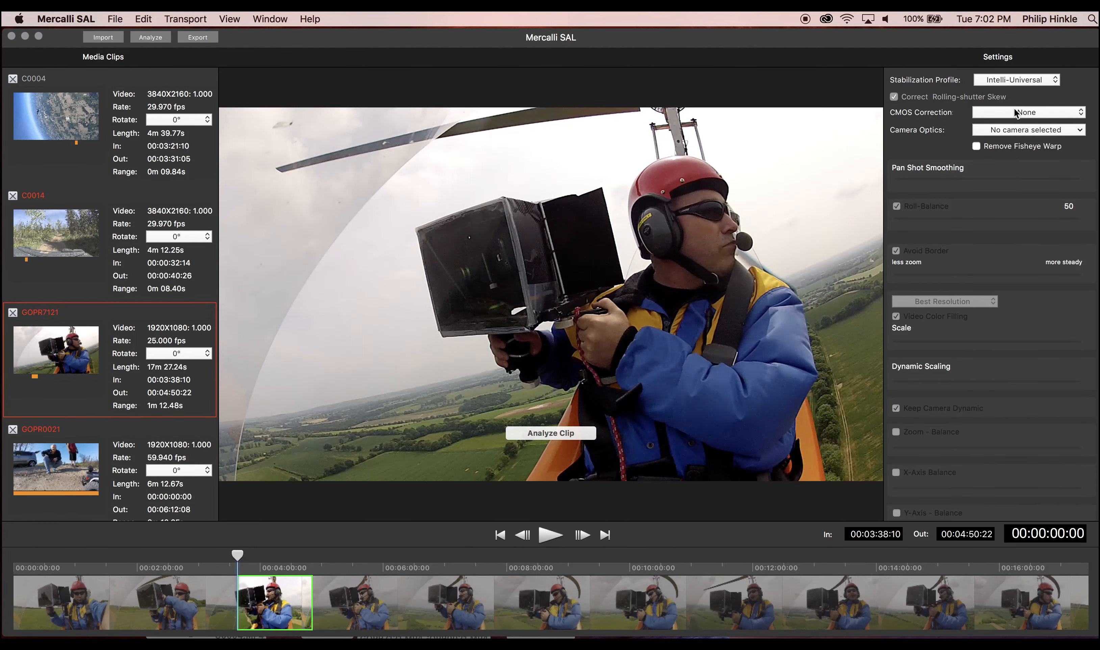
# - Set clip GOPR7121's camera optics to GoPro Hero3+ Narrow and its CMOS correction to Vibrations / Wobble
pyautogui.click(1015, 111)
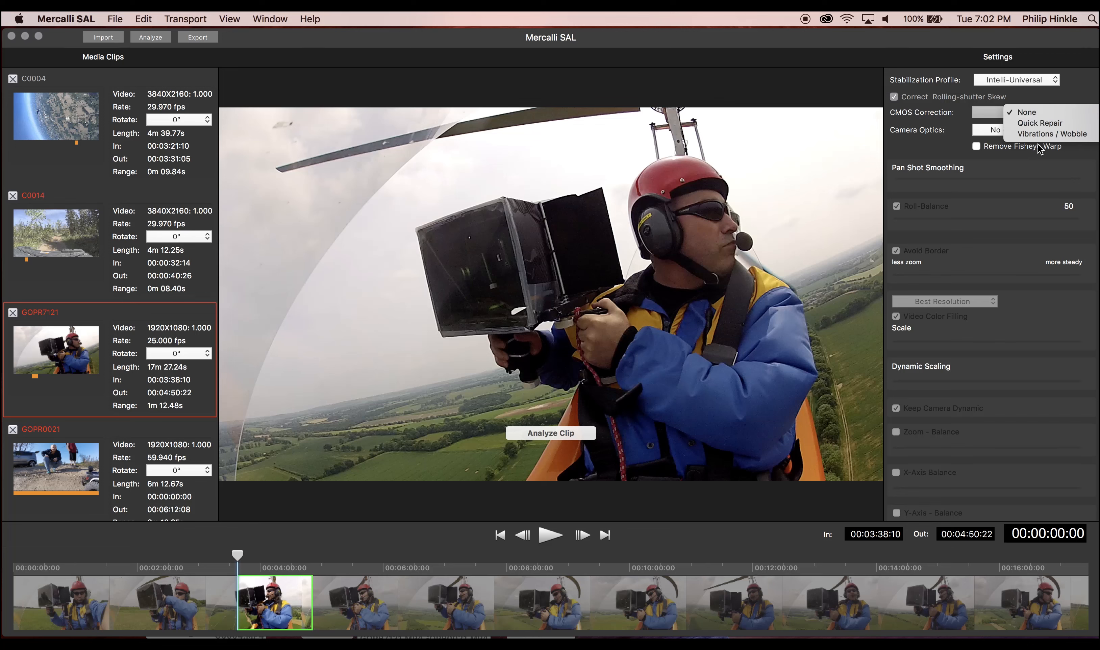
pyautogui.click(944, 127)
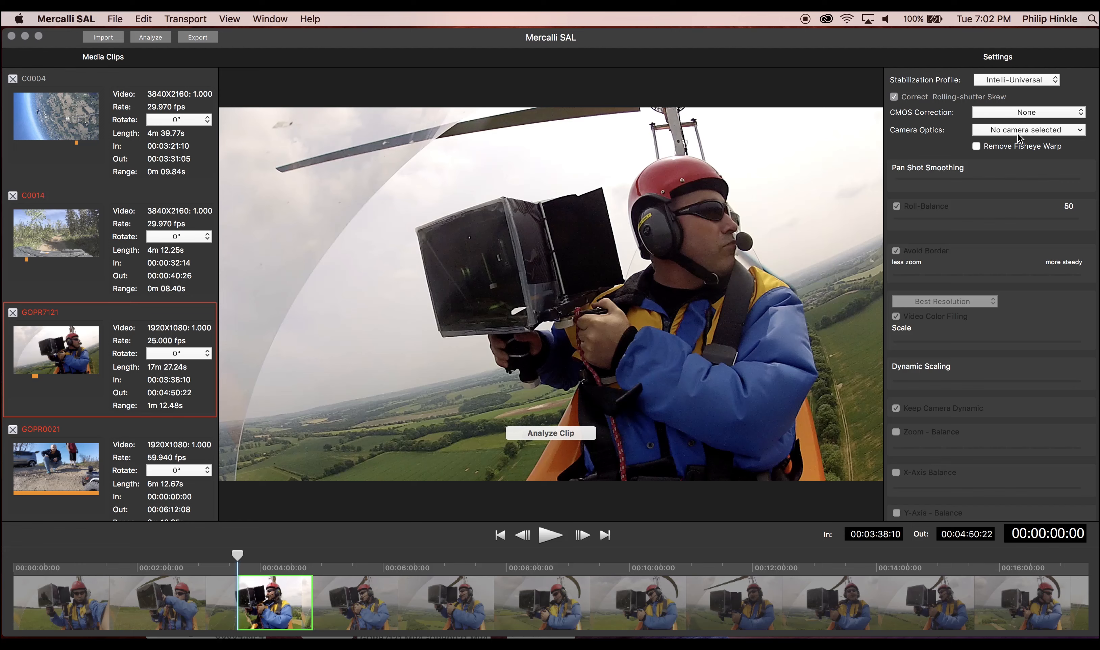
pyautogui.click(1019, 130)
pyautogui.moveTo(1030, 263)
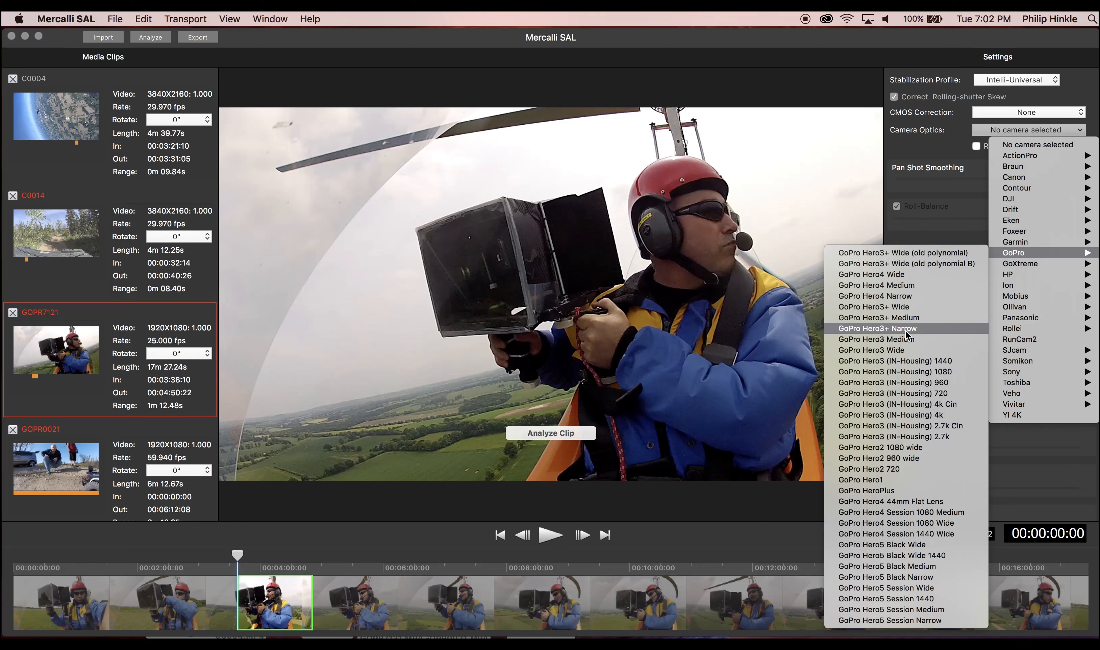
pyautogui.click(882, 328)
pyautogui.click(1000, 113)
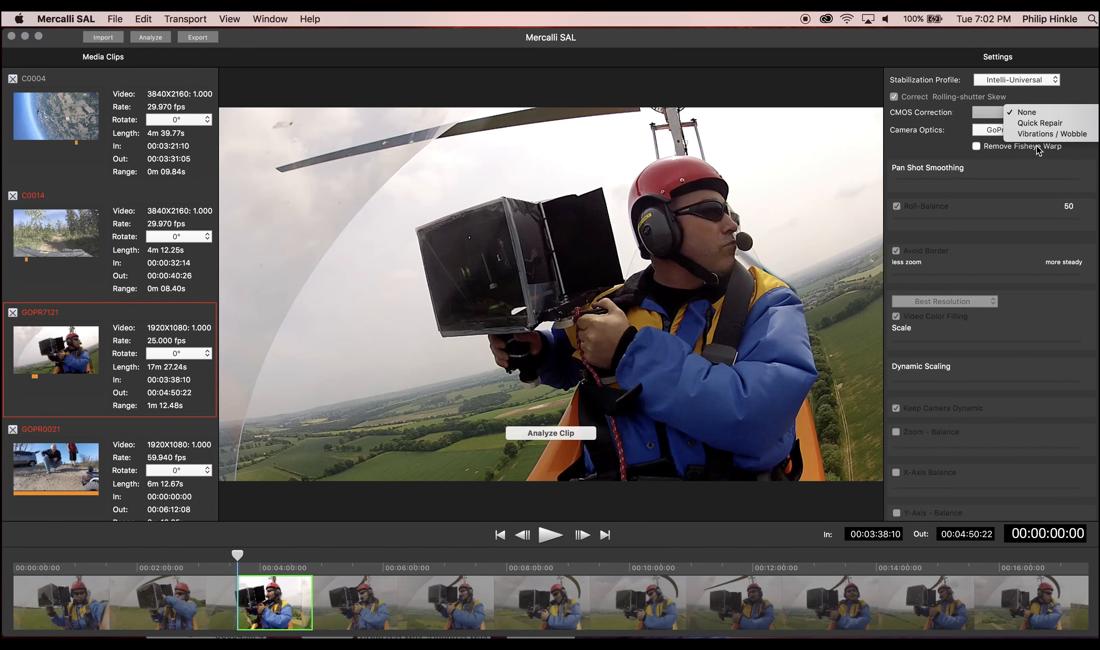
pyautogui.click(1044, 134)
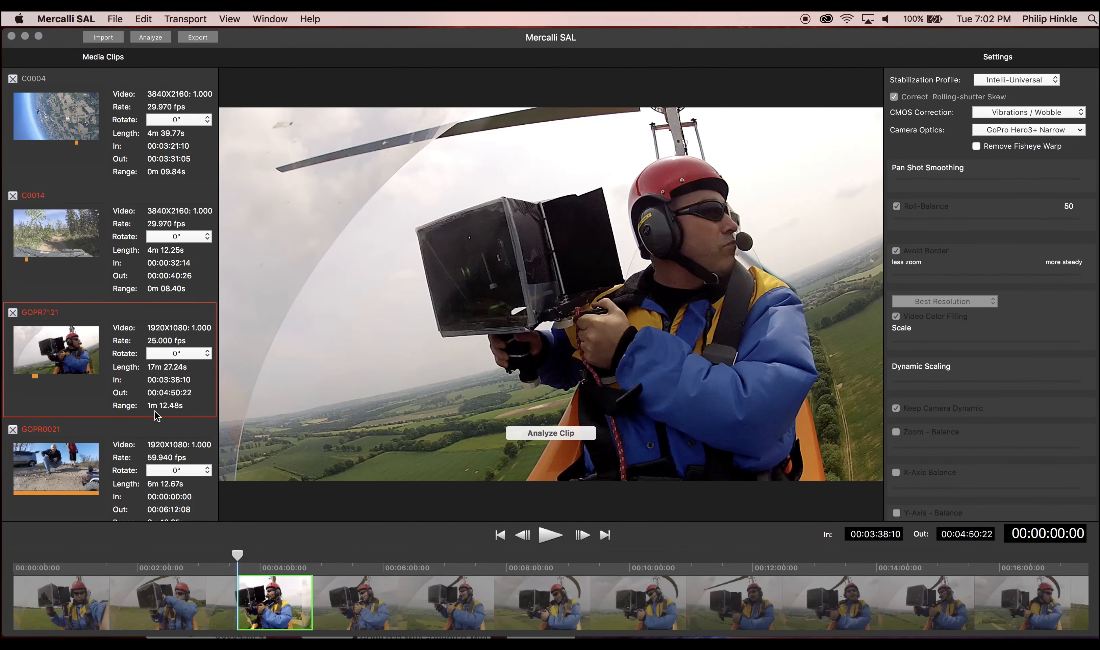
# - Trim the start of clip GOPR0021 to an in point of 00:00:26:13
pyautogui.click(57, 472)
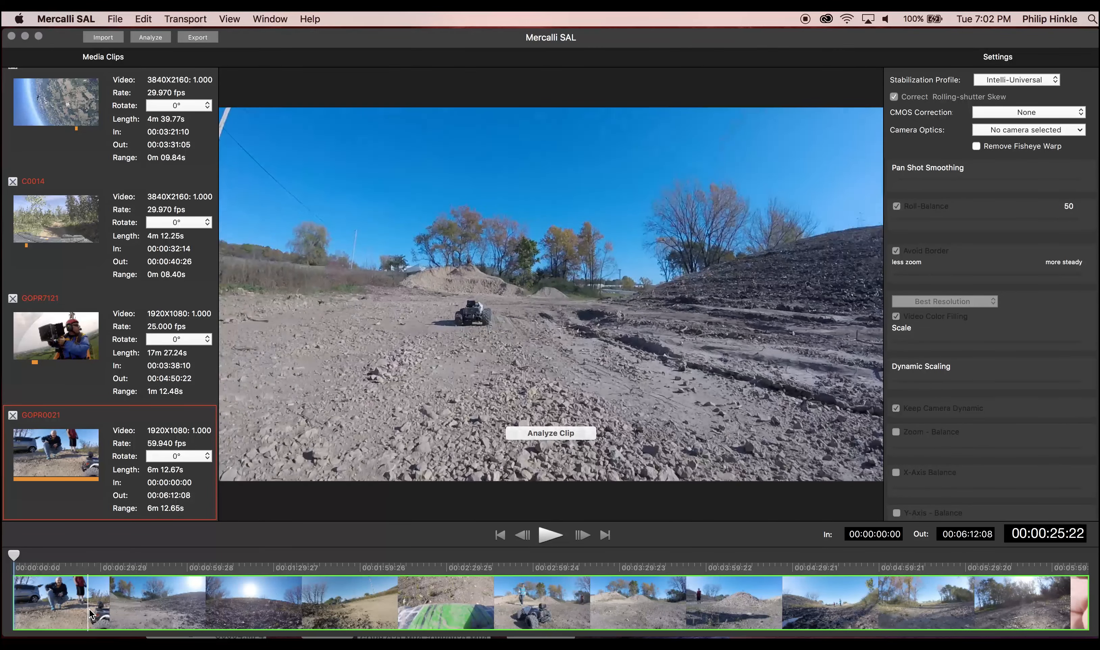
pyautogui.click(90, 616)
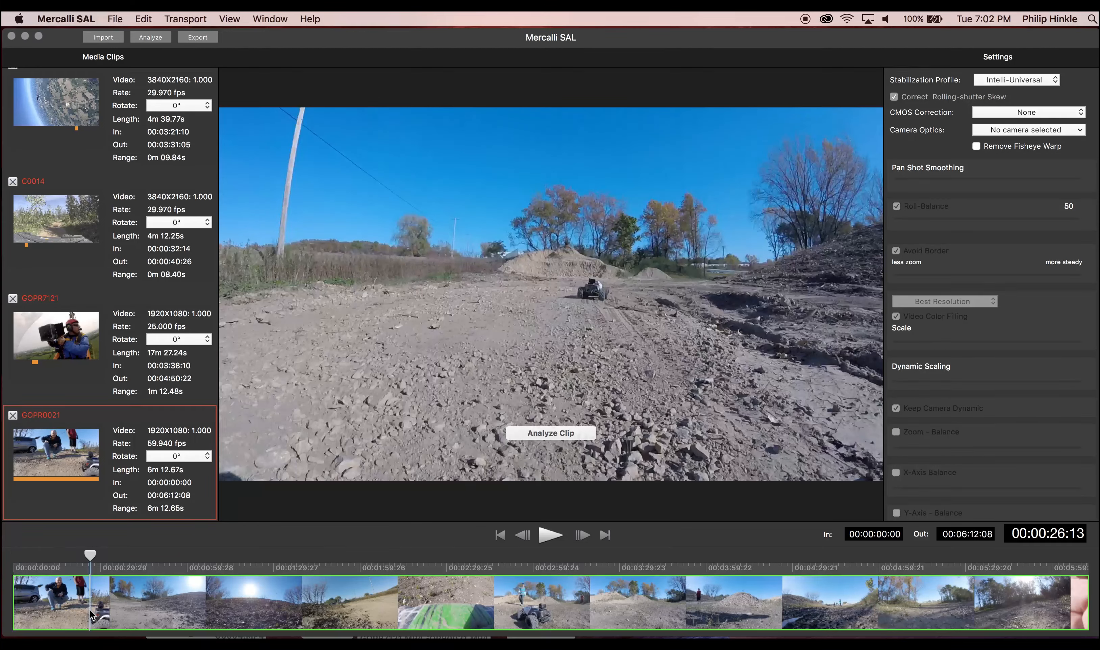
pyautogui.press('i')
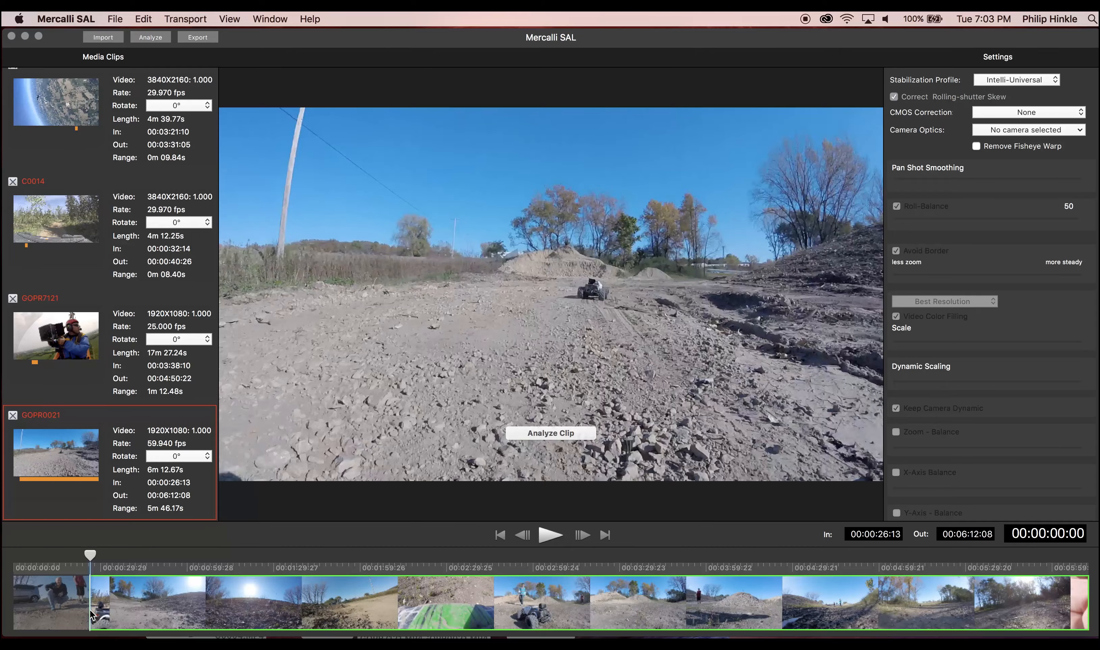
# - Play clip GOPR0021 from its in point, split it at 00:00:39:23, and select the first part
pyautogui.press('space')
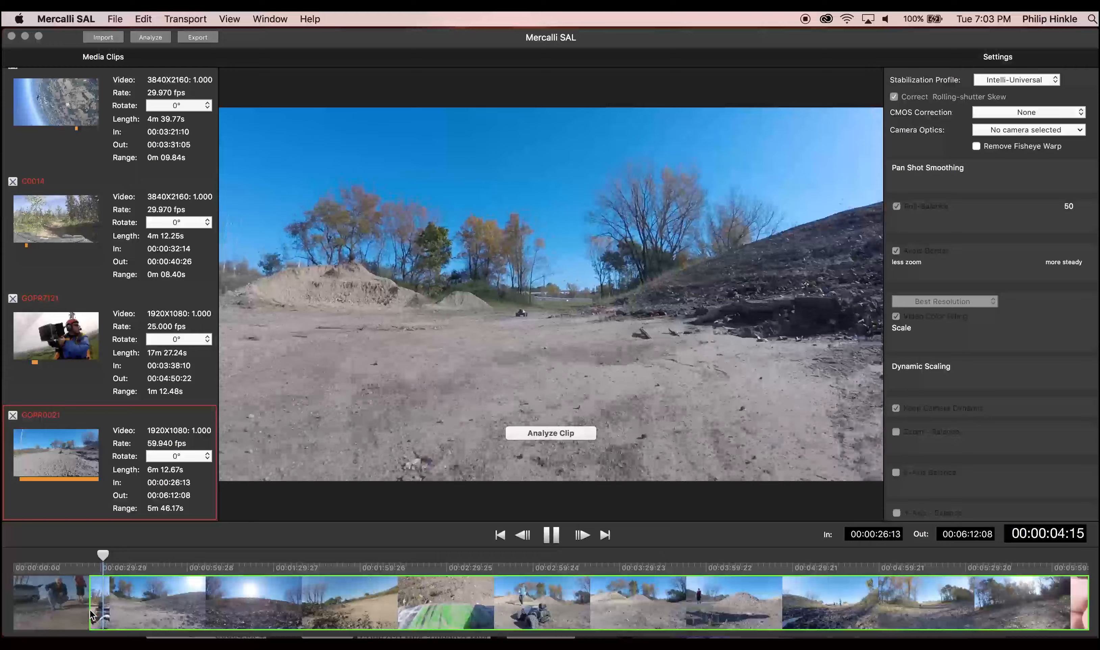
pyautogui.press('space')
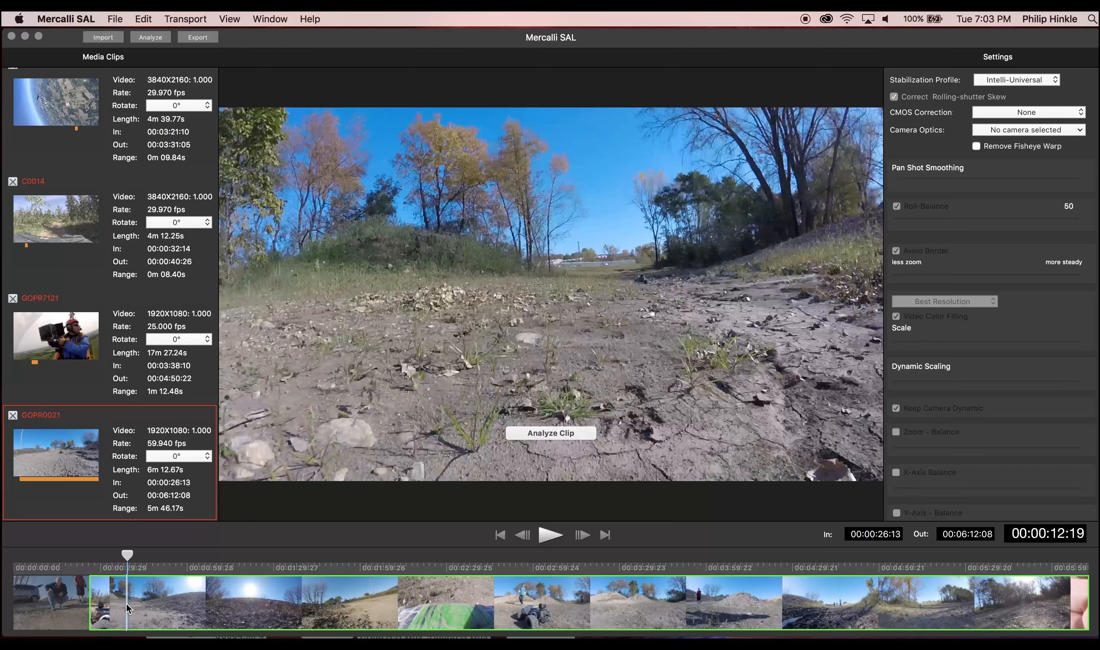
pyautogui.click(127, 603)
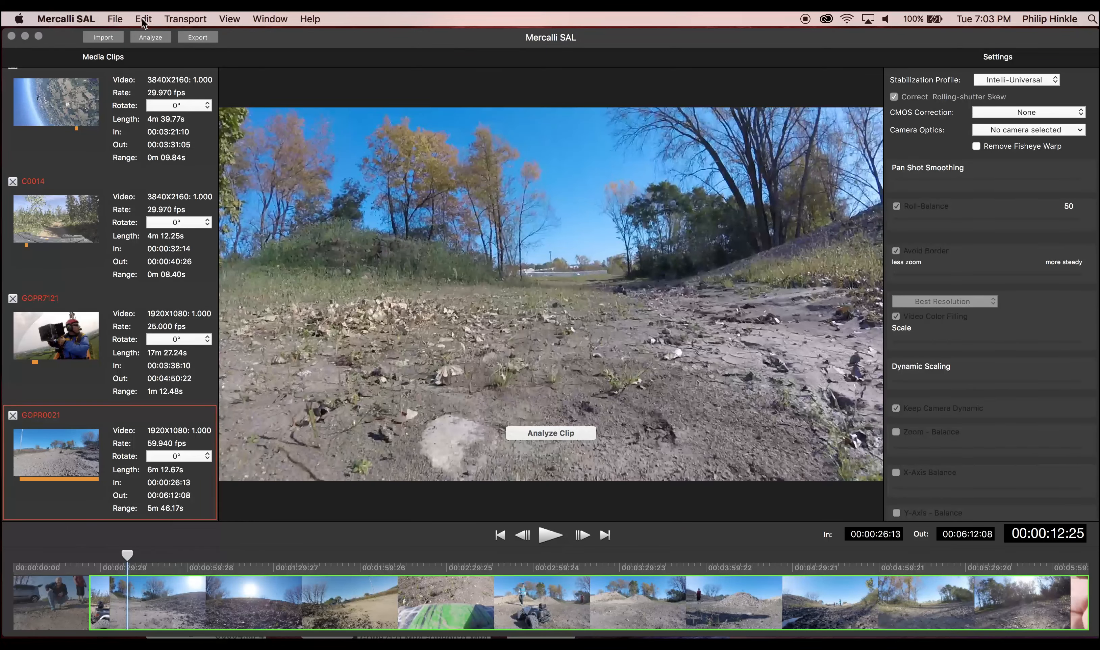
pyautogui.click(143, 20)
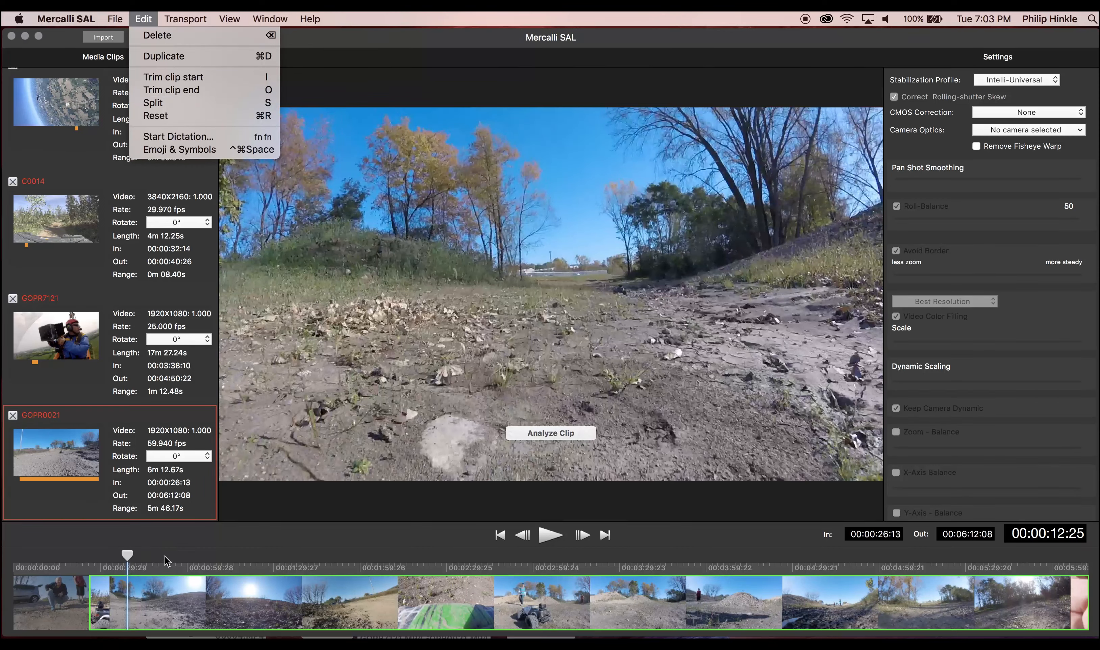
pyautogui.click(171, 541)
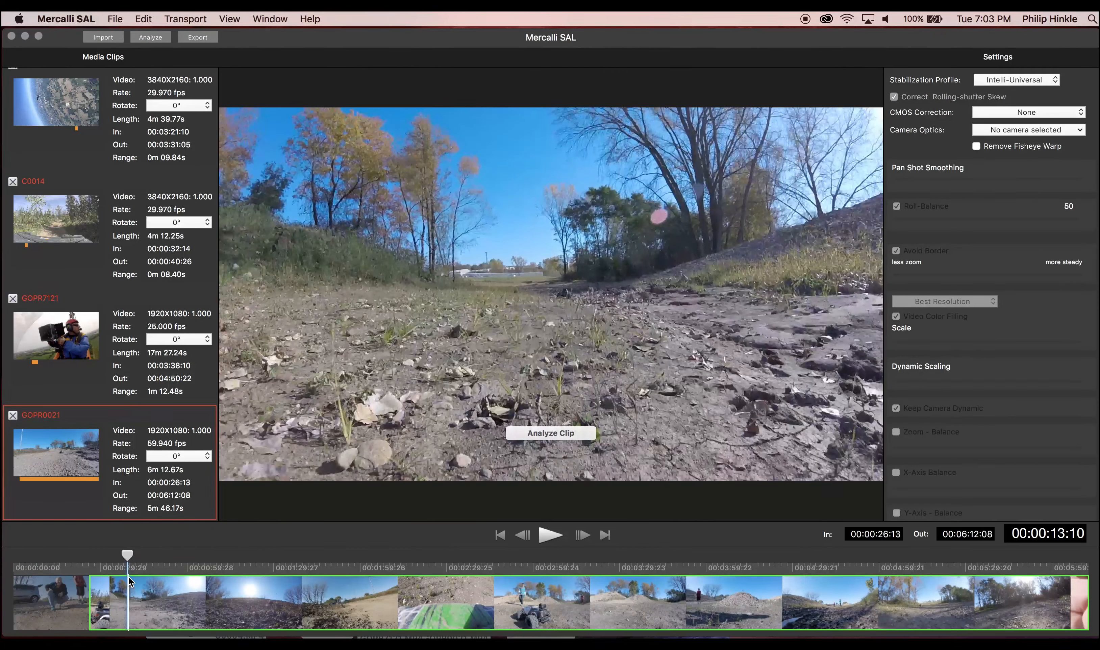
pyautogui.press('s')
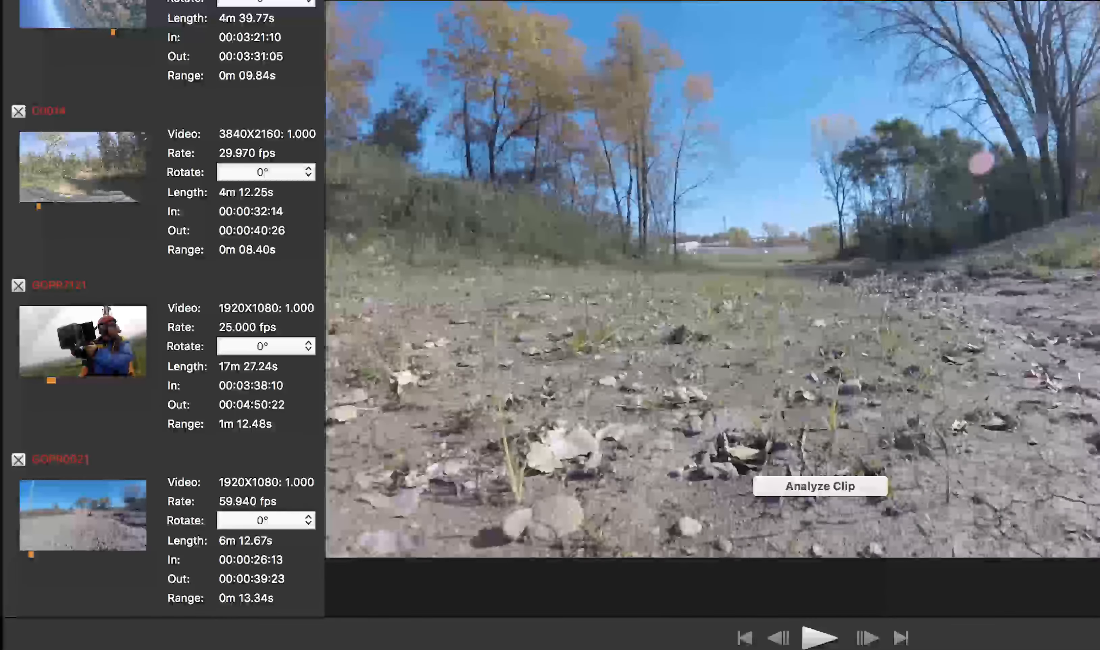
pyautogui.click(68, 466)
pyautogui.scroll(-5, 115, 503)
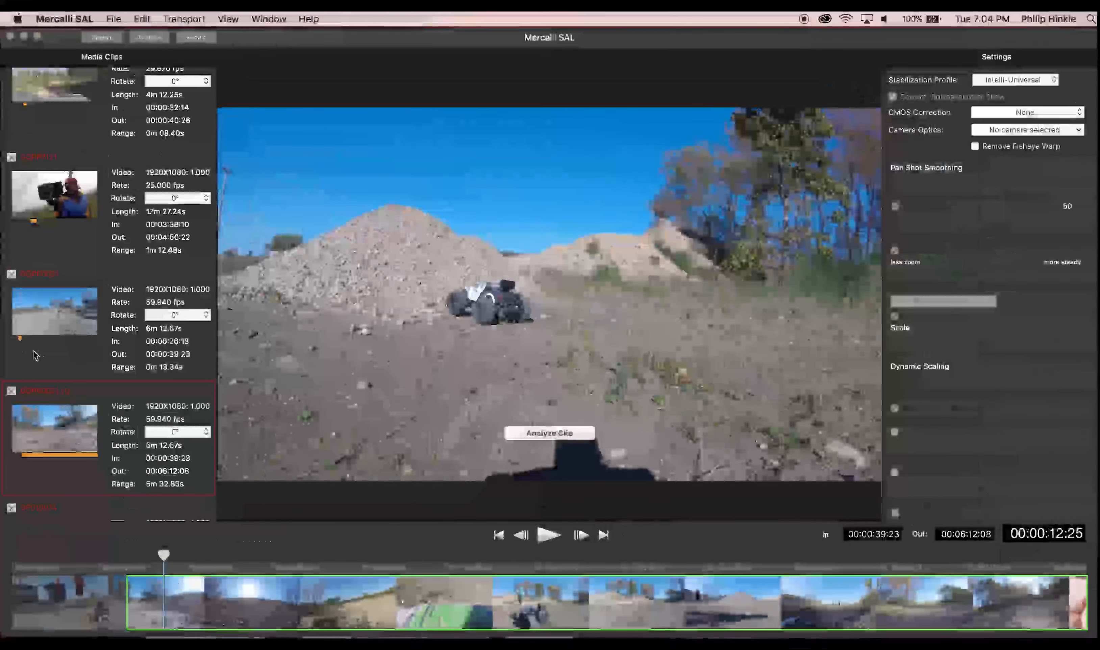
pyautogui.click(76, 355)
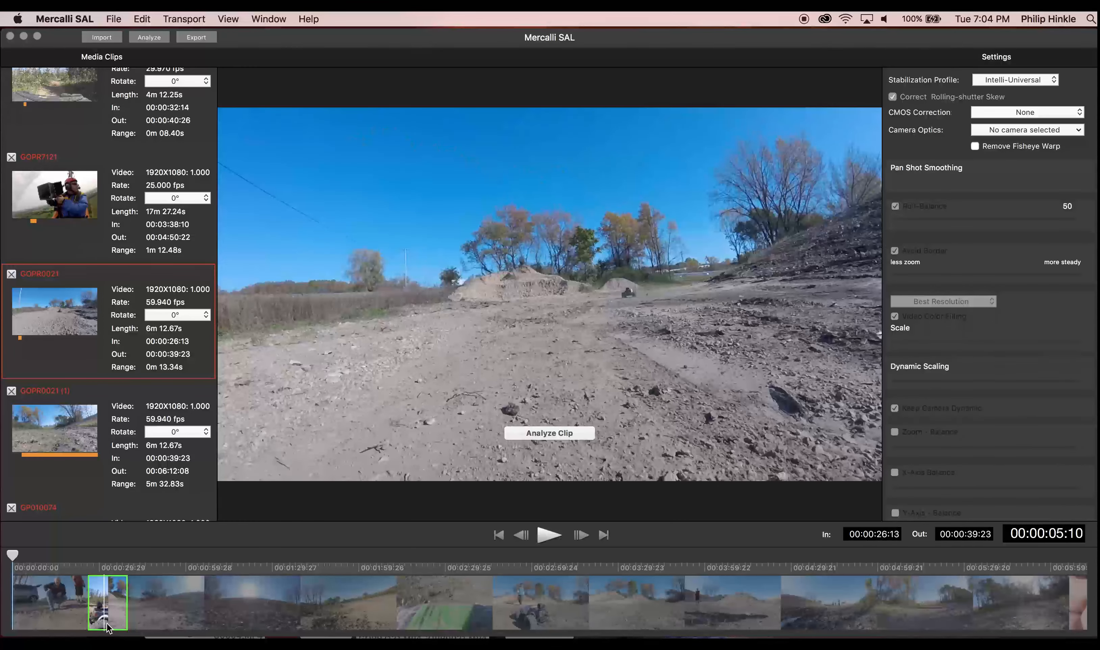
# - Trim the second part, GOPR0021 (1), to an in point of 00:04:09:13 and an out point of 00:04:17:19
pyautogui.click(66, 428)
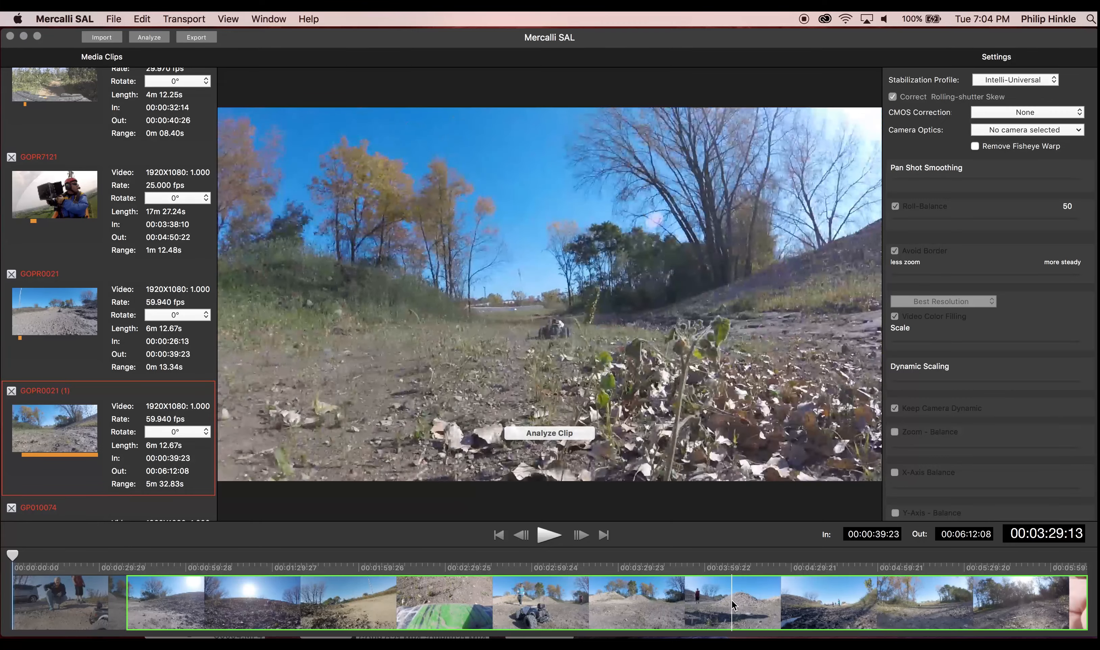
pyautogui.click(731, 601)
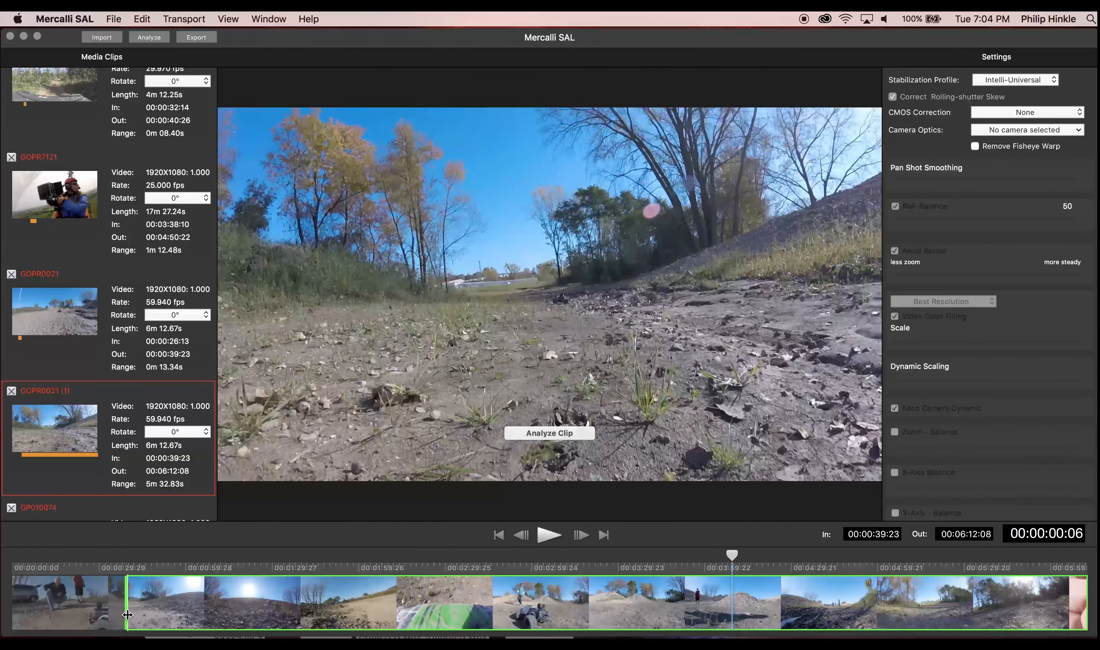
pyautogui.moveTo(129, 618); pyautogui.dragTo(734, 610)
pyautogui.press('space')
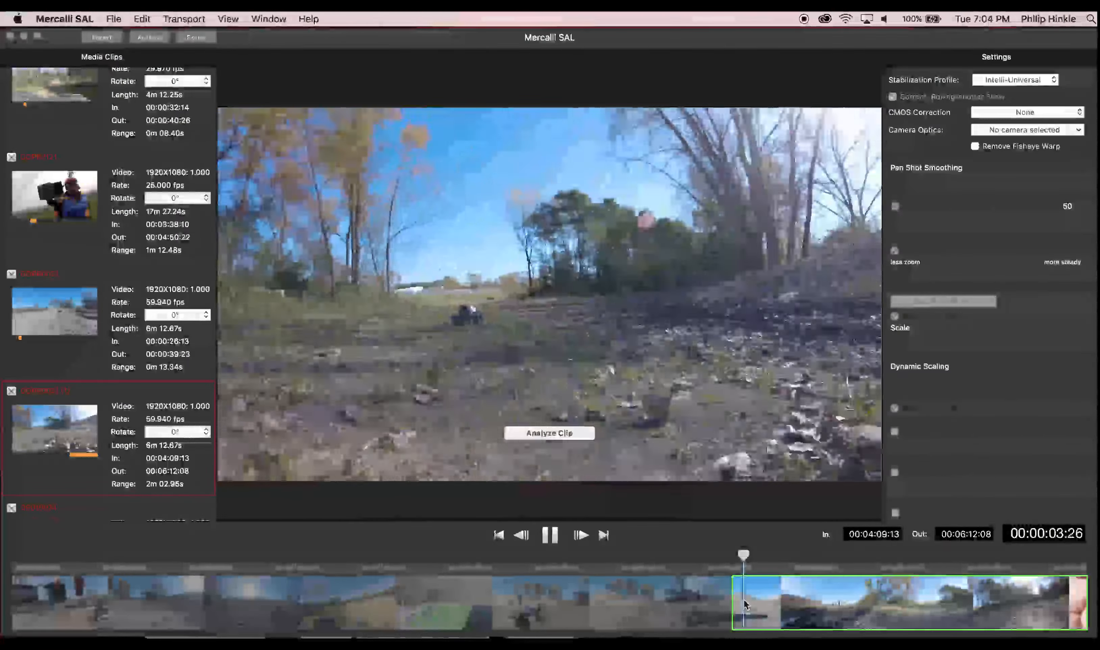
pyautogui.press('space')
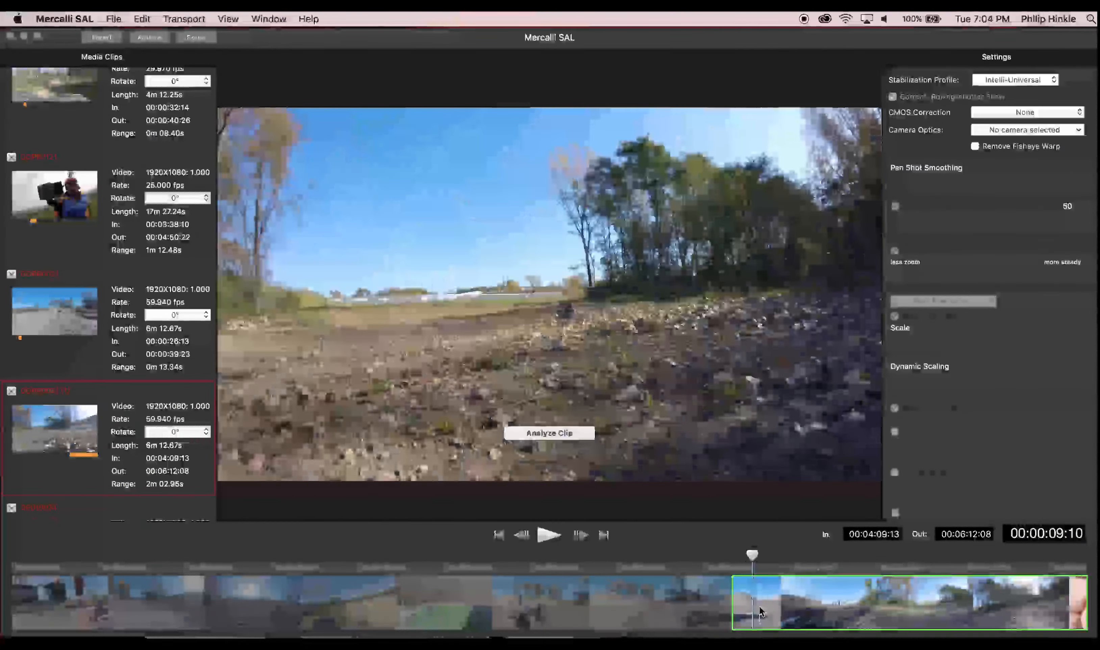
pyautogui.click(756, 609)
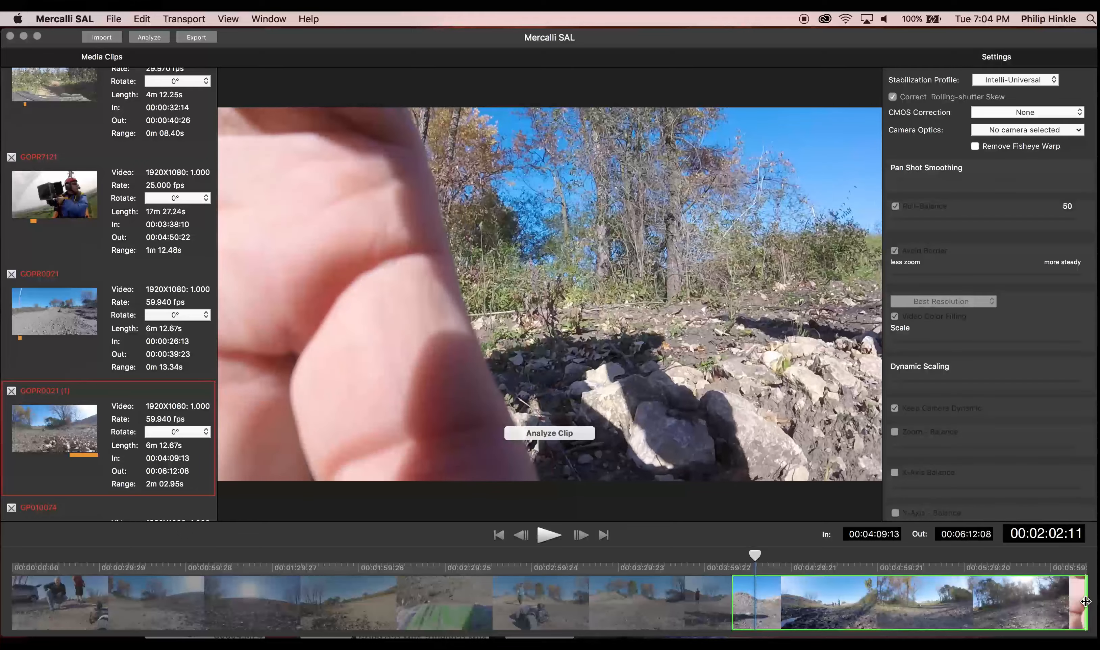
pyautogui.moveTo(1086, 602); pyautogui.dragTo(756, 594)
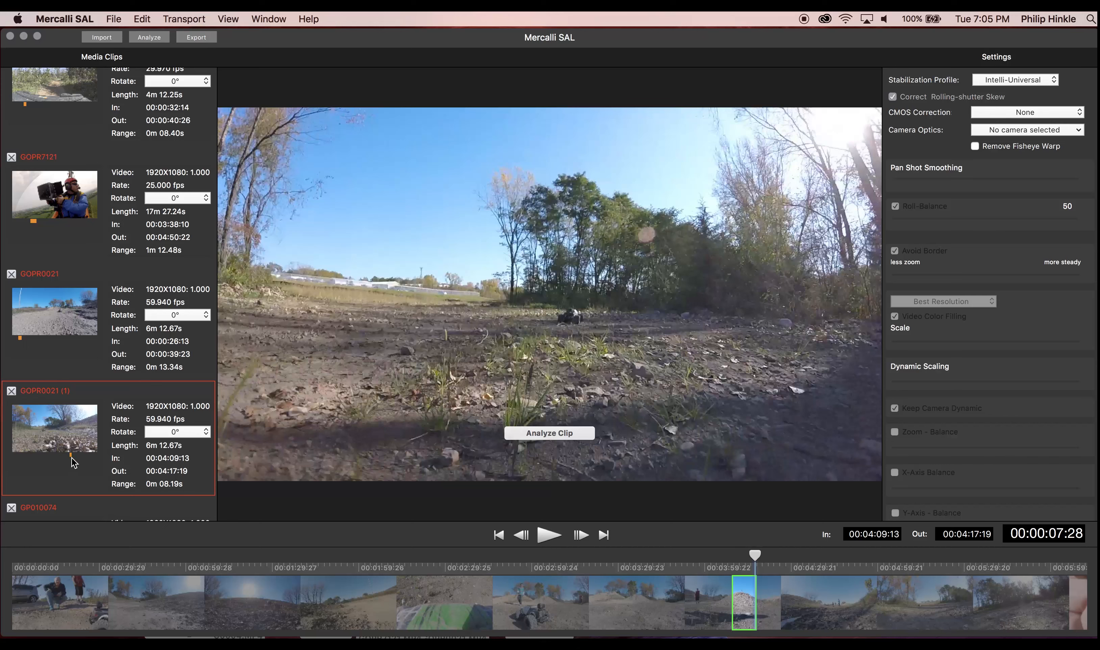
# - Set clip GOPR0021's camera optics to GoPro HeroPlus and its CMOS correction to Vibrations / Wobble
pyautogui.click(81, 367)
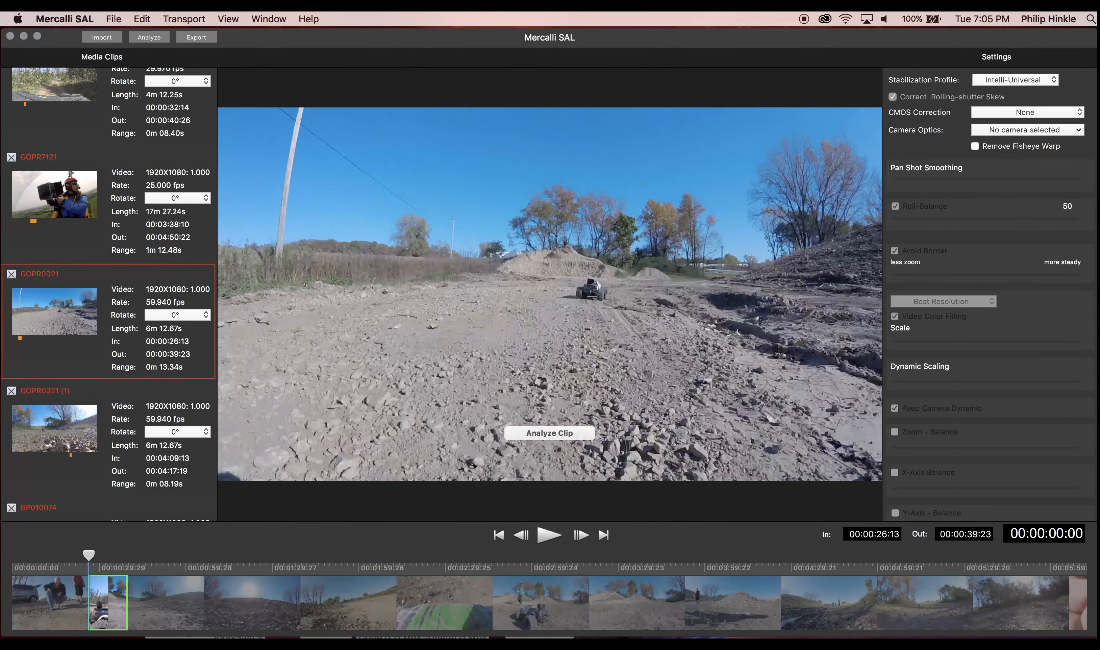
pyautogui.click(1048, 130)
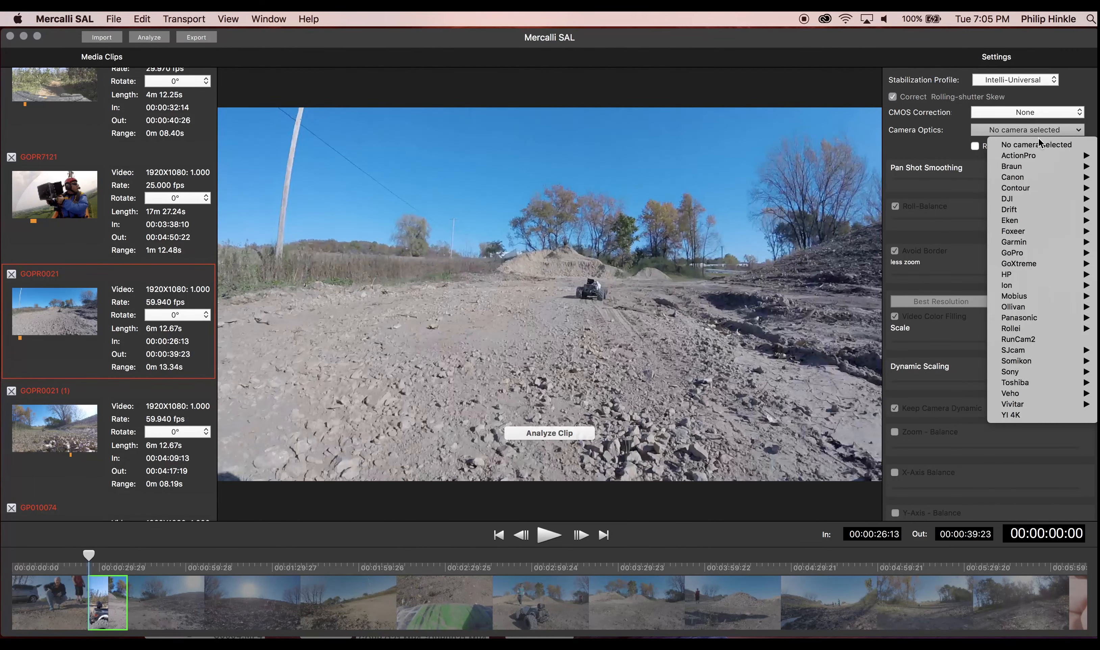
pyautogui.moveTo(1020, 258)
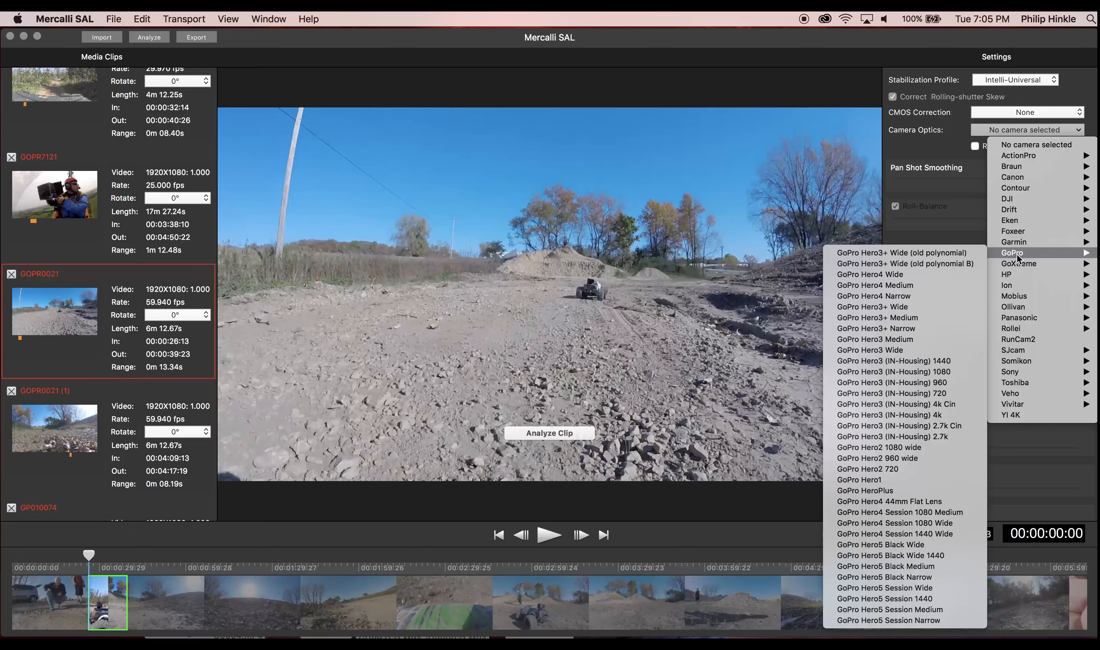
pyautogui.click(890, 492)
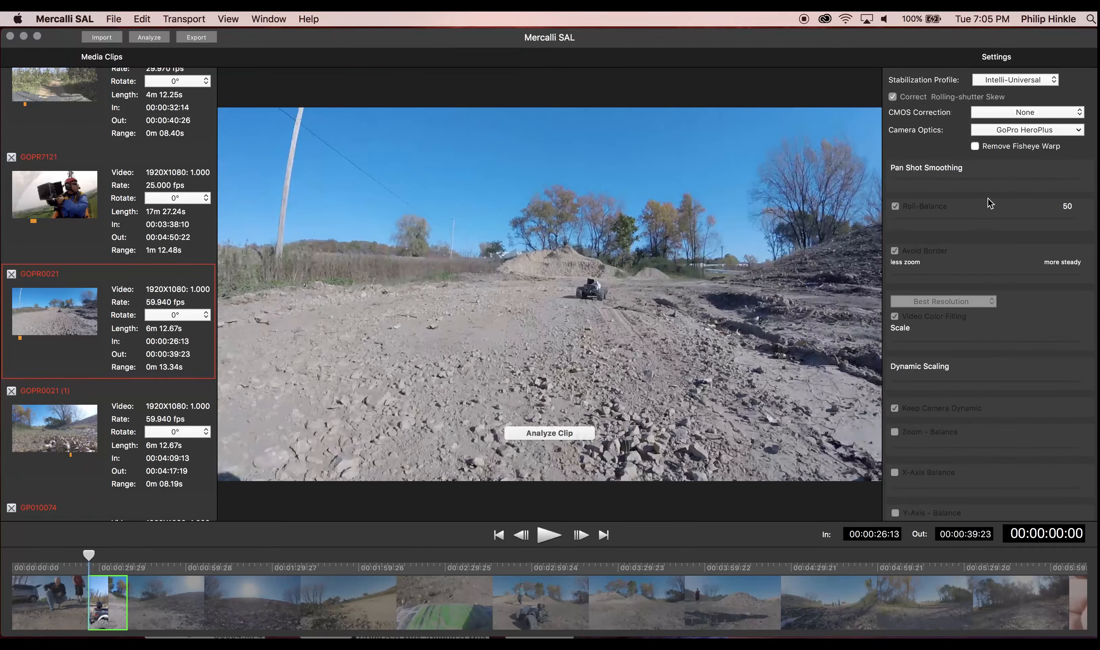
pyautogui.click(1025, 113)
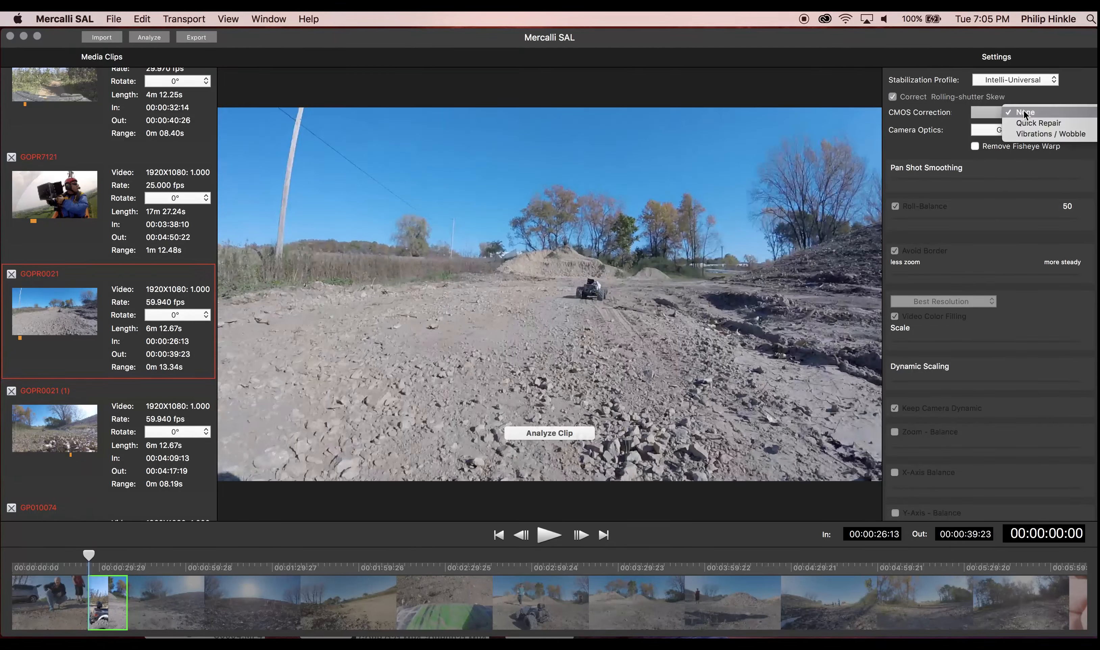
pyautogui.click(1045, 134)
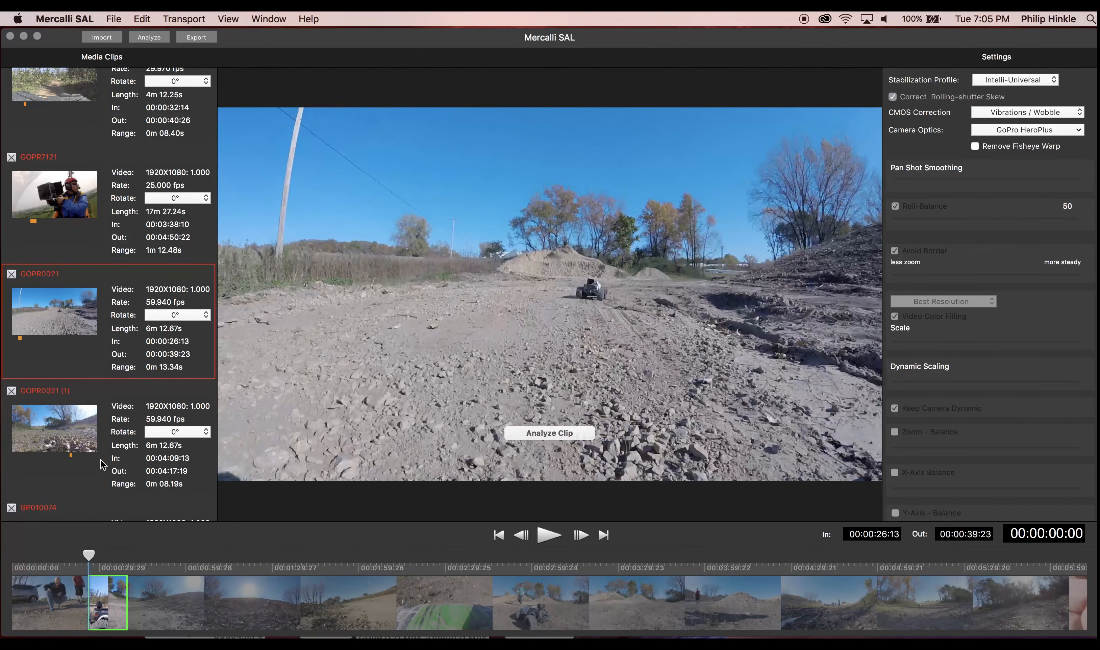
# - Set clip GOPR0021 (1)'s camera optics to GoPro HeroPlus and its CMOS correction to Vibrations / Wobble
pyautogui.click(77, 449)
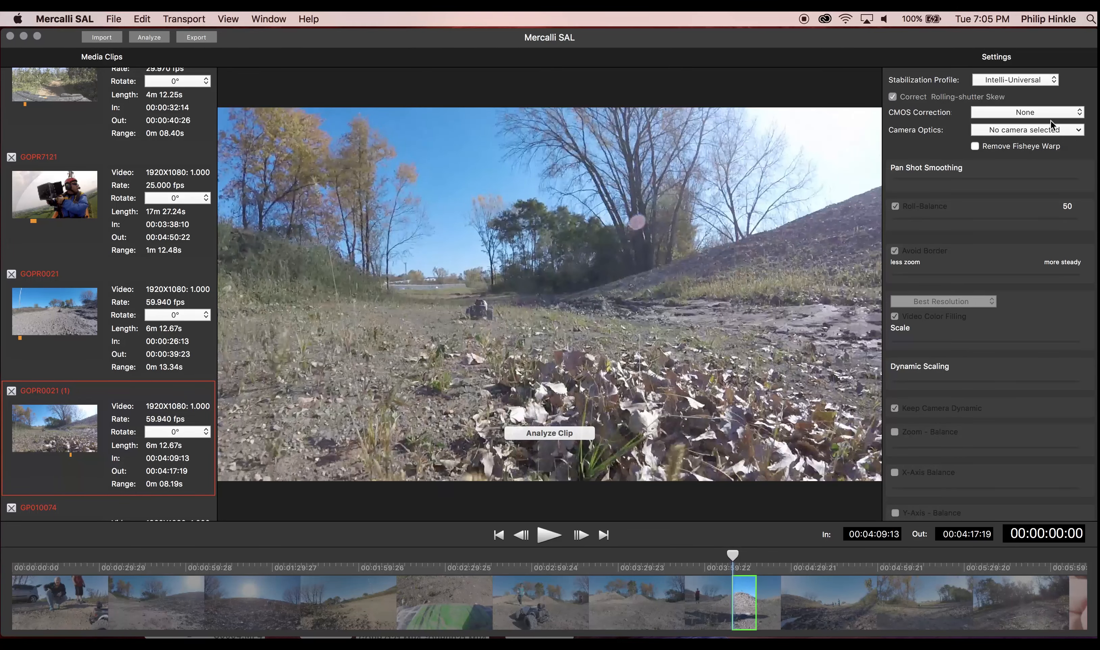
pyautogui.click(1047, 133)
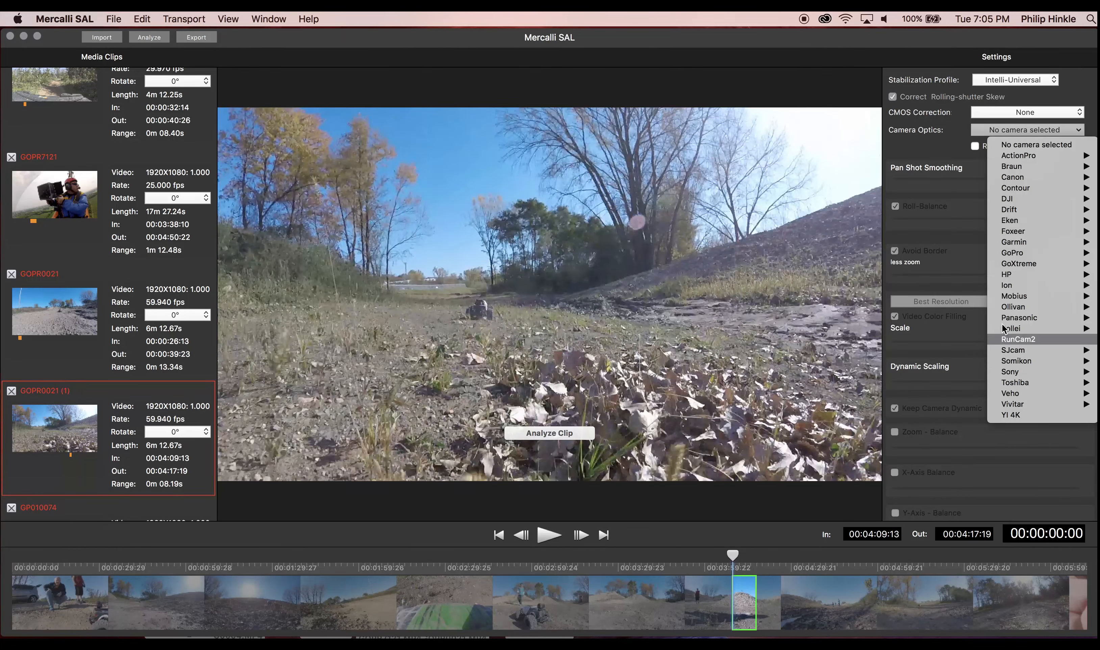
pyautogui.moveTo(1024, 251)
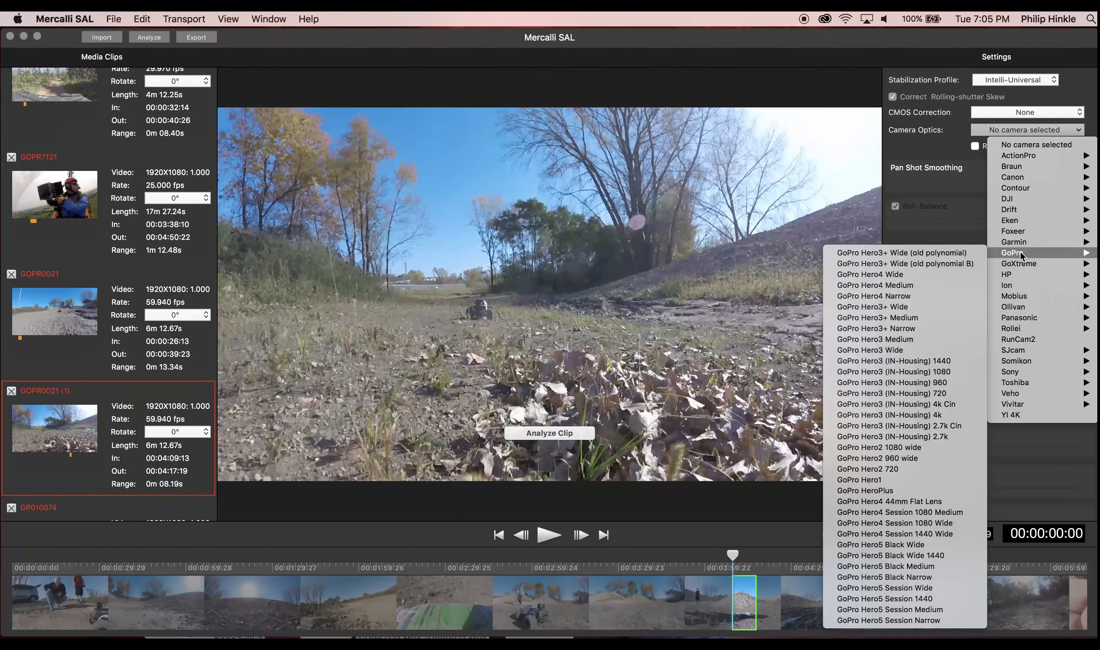
pyautogui.click(921, 489)
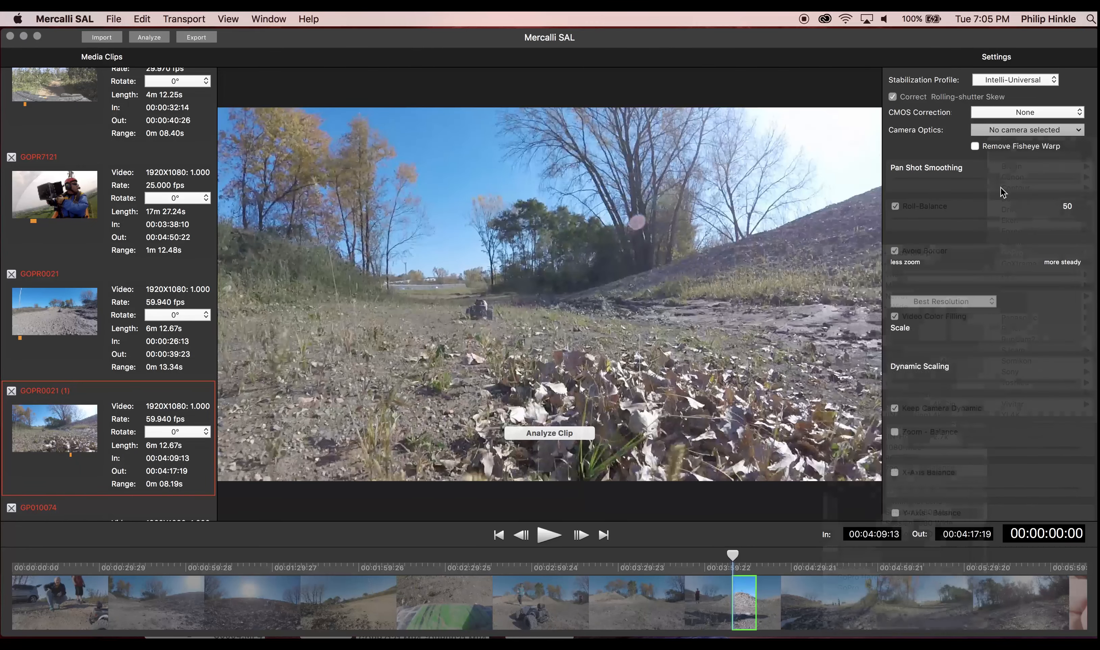
pyautogui.click(1020, 116)
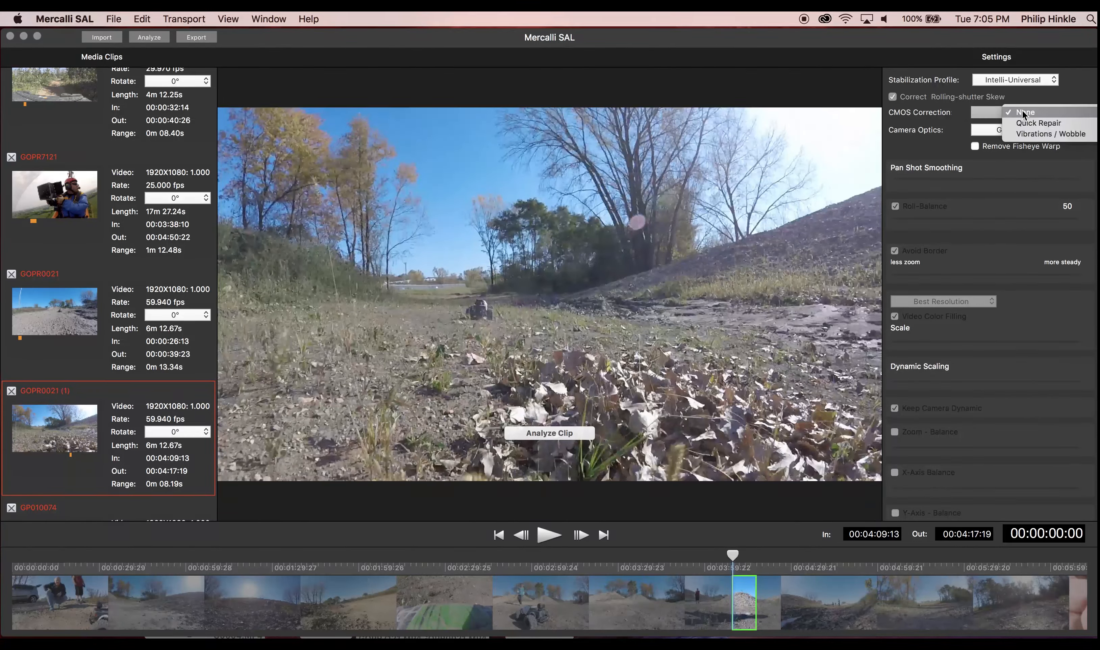
pyautogui.click(1028, 134)
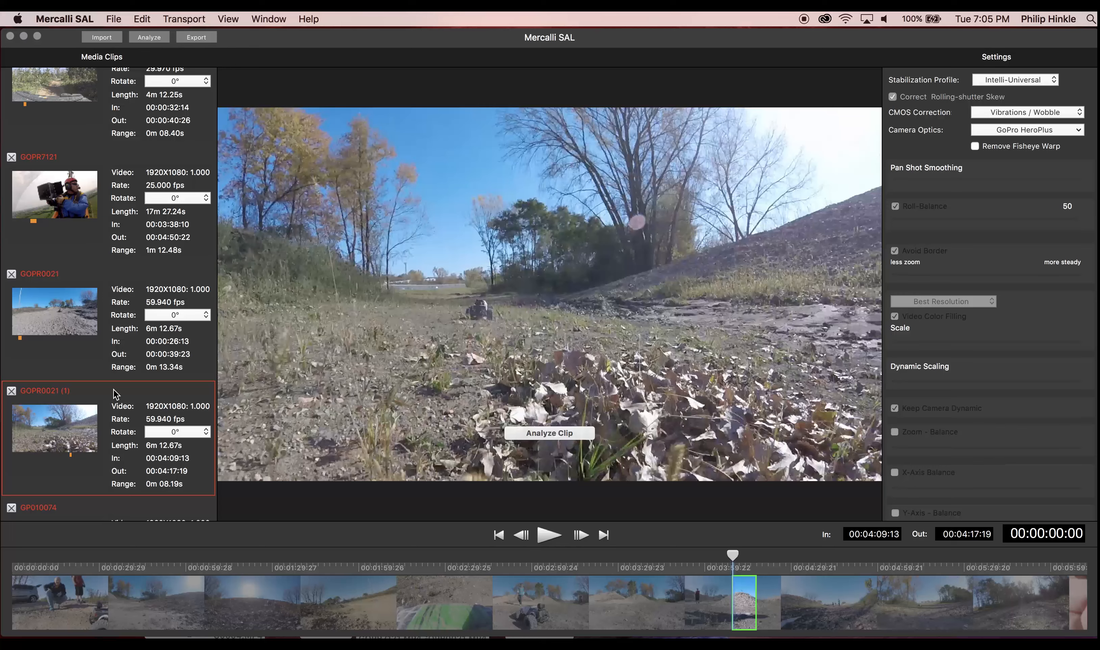
# - Trim clip GP010074 to an in point of 00:06:24:25 and an out point of 00:06:42:14
pyautogui.scroll(-3, 128, 388)
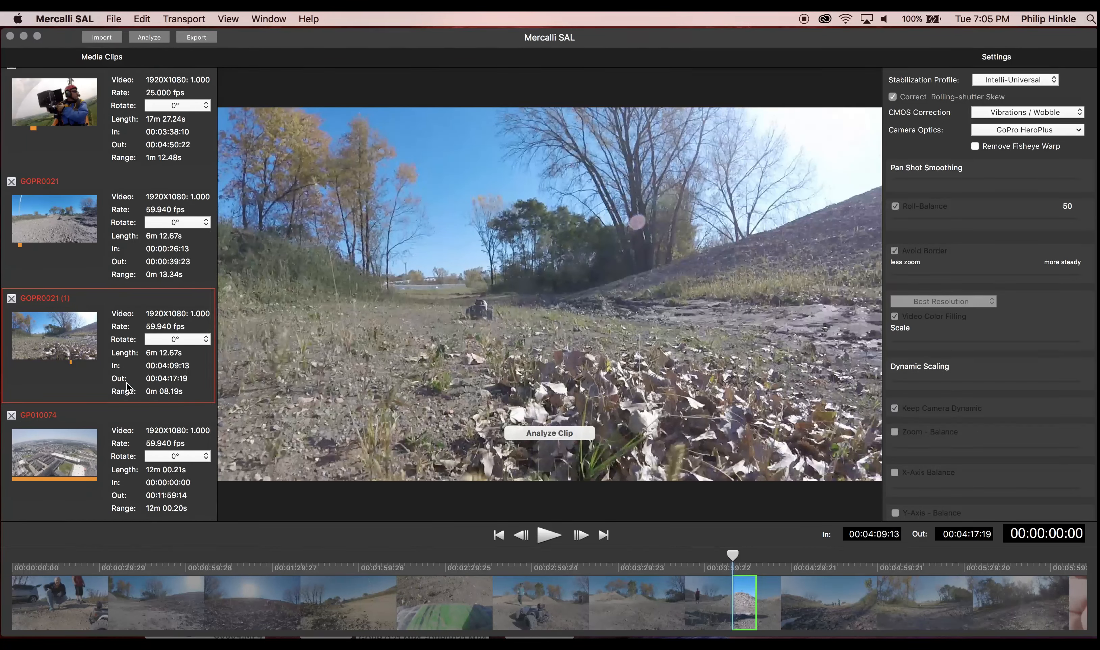
pyautogui.click(47, 464)
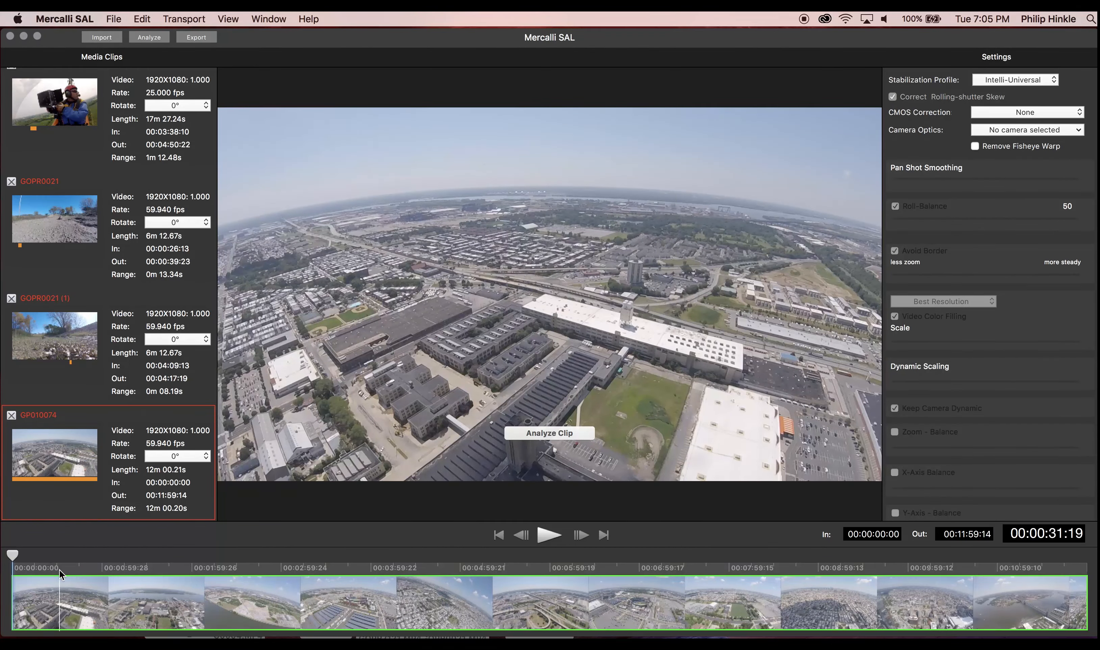
pyautogui.moveTo(339, 633)
pyautogui.mouseDown()
pyautogui.moveTo(363, 612)
pyautogui.moveTo(466, 597)
pyautogui.moveTo(541, 591)
pyautogui.moveTo(602, 611)
pyautogui.moveTo(587, 608)
pyautogui.mouseUp()
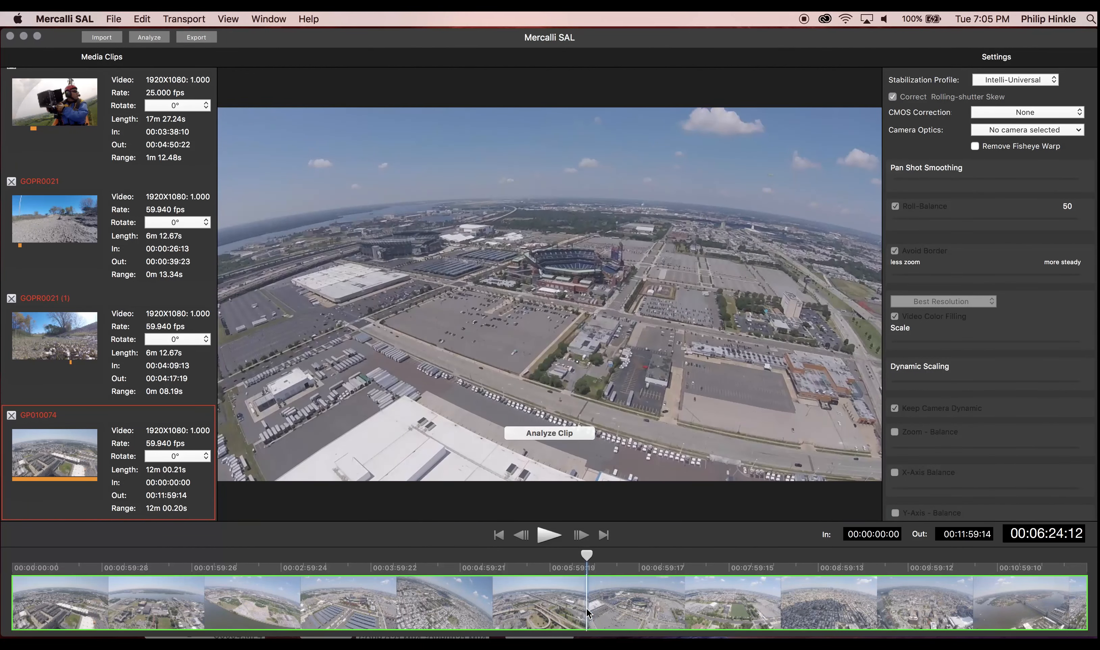
pyautogui.press('space')
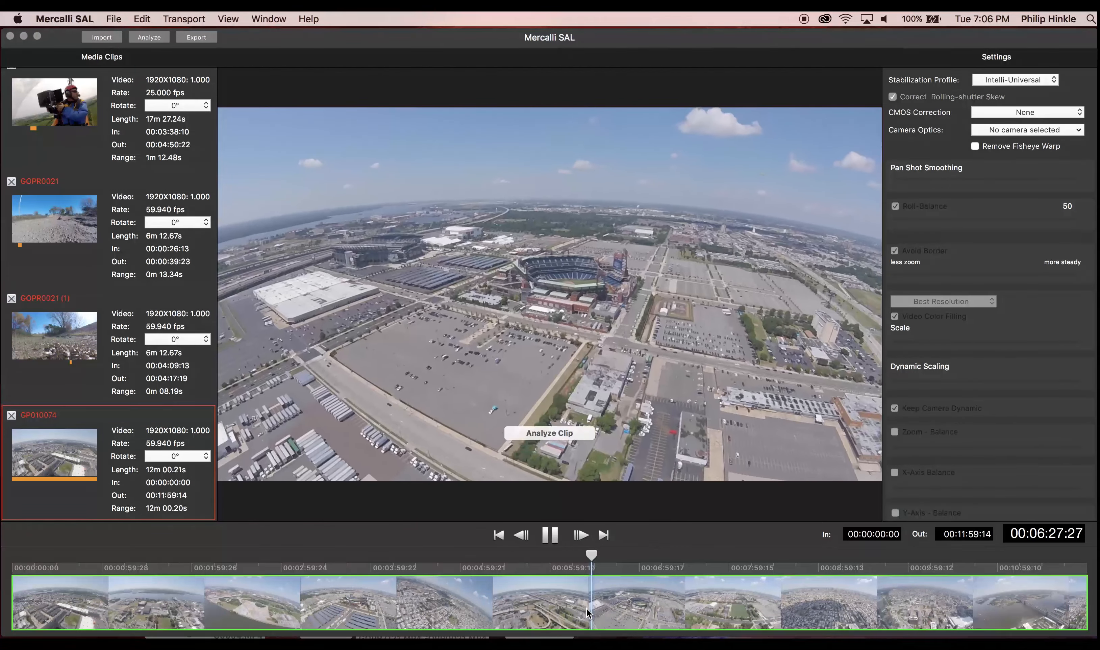
pyautogui.press('space')
pyautogui.click(587, 611)
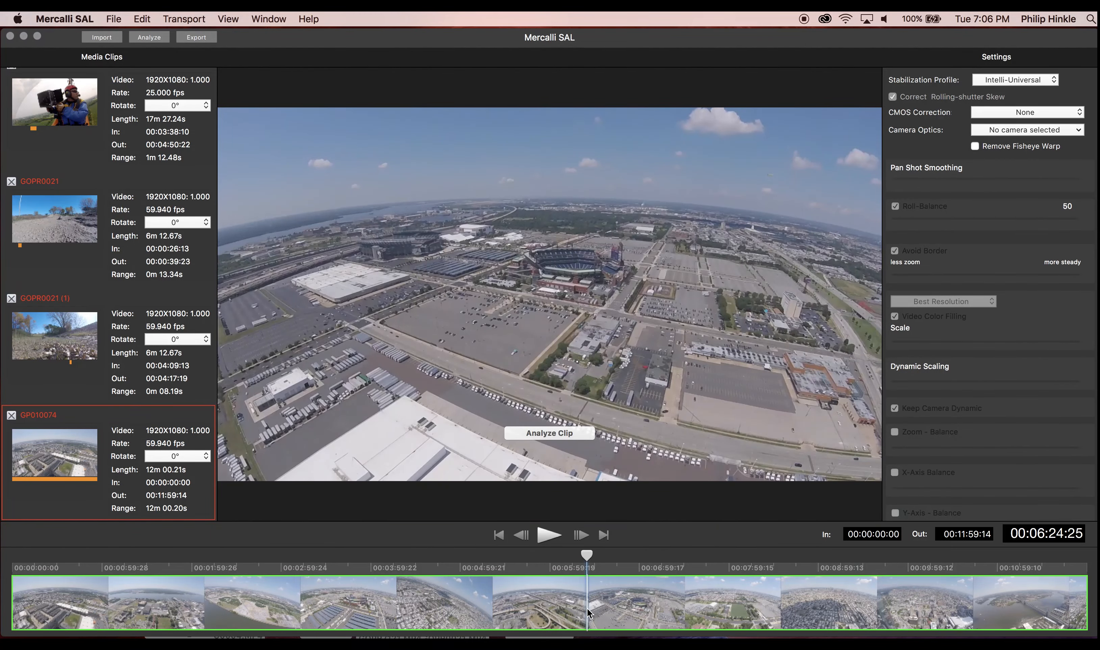
pyautogui.press('i')
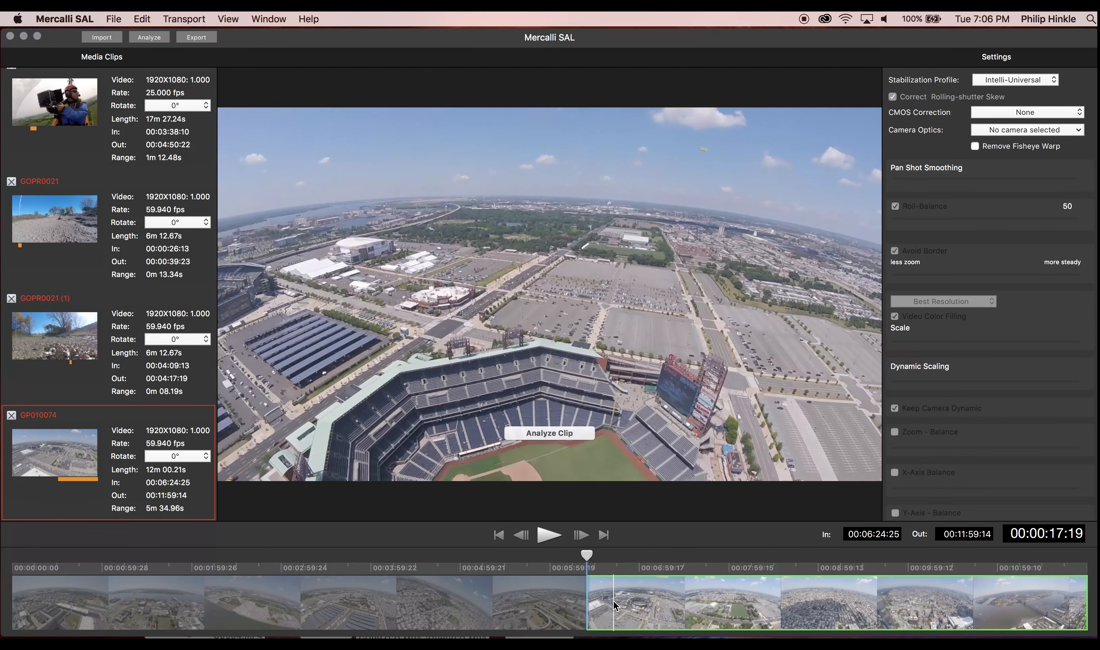
pyautogui.press('o')
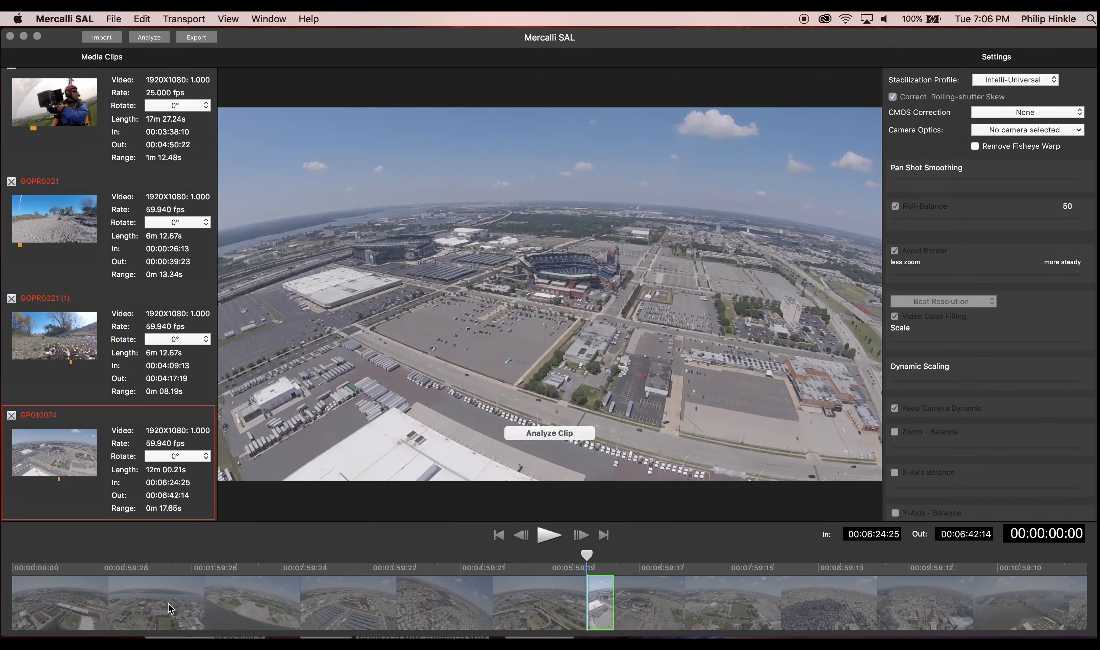
# - Set clip GP010074's camera optics to GoPro Hero4 Session 1080 Wide and enable fisheye warp removal
pyautogui.click(1009, 133)
pyautogui.moveTo(1014, 264)
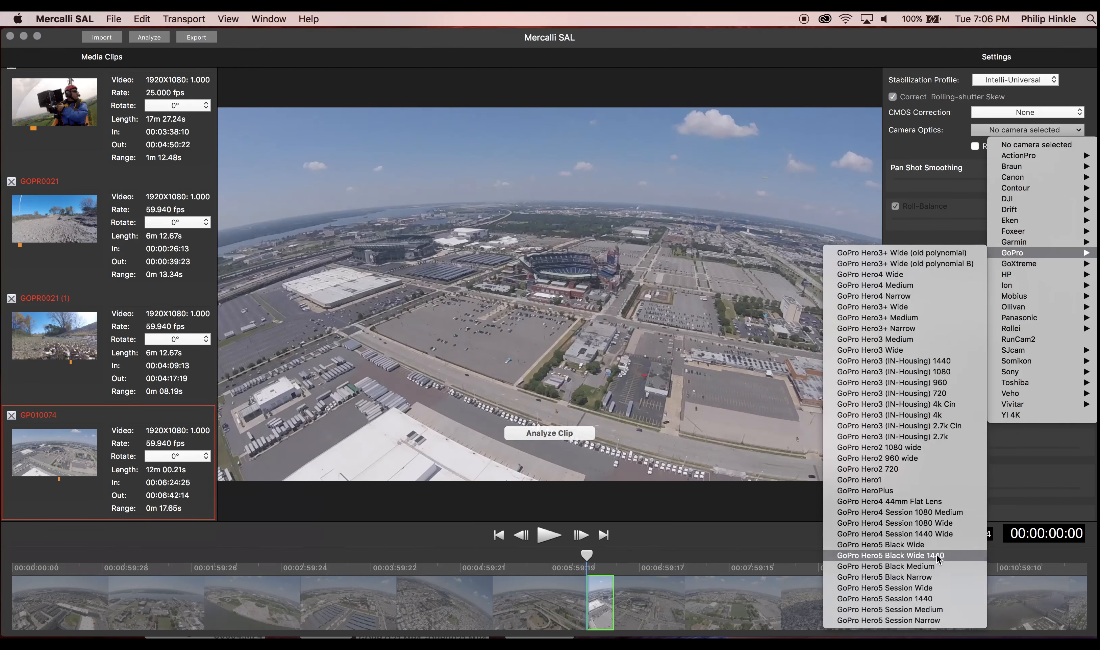
pyautogui.click(903, 522)
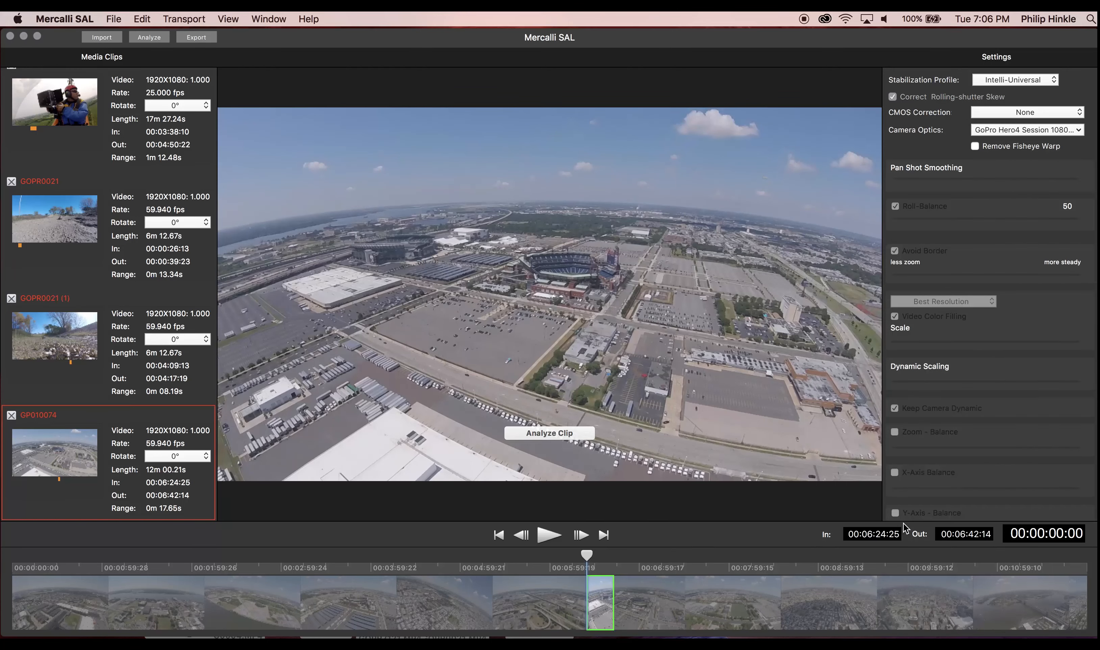
pyautogui.click(977, 147)
# - Check the stabilization settings of clips GOPR0021 (1) and GOPR0021, and return to clip GP010074
pyautogui.click(50, 346)
pyautogui.click(45, 268)
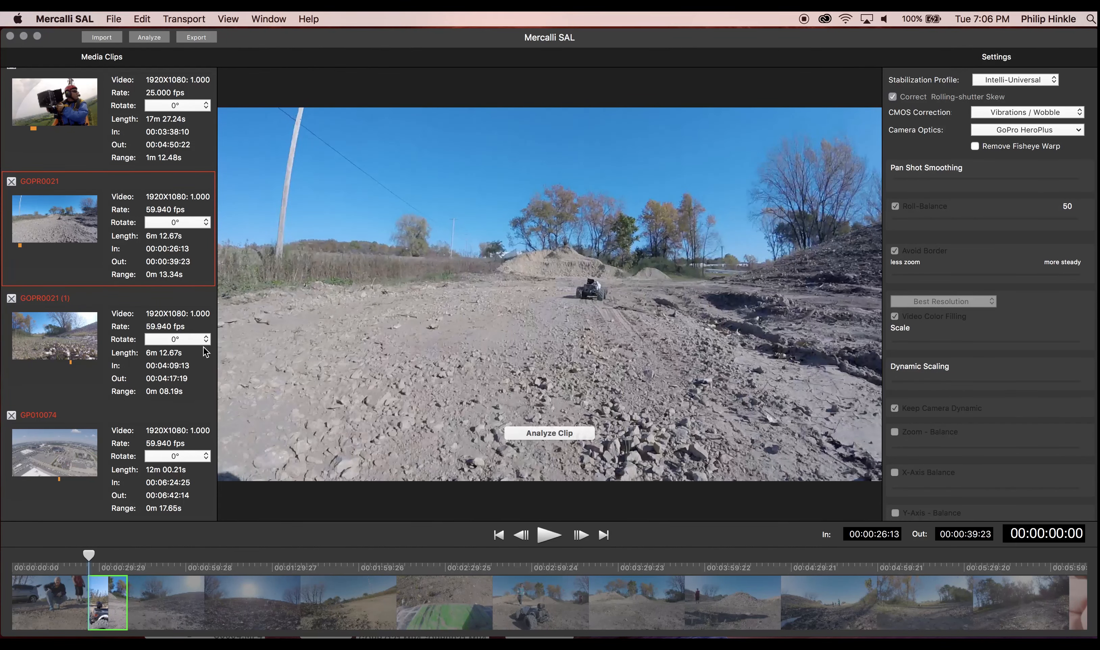
pyautogui.click(82, 497)
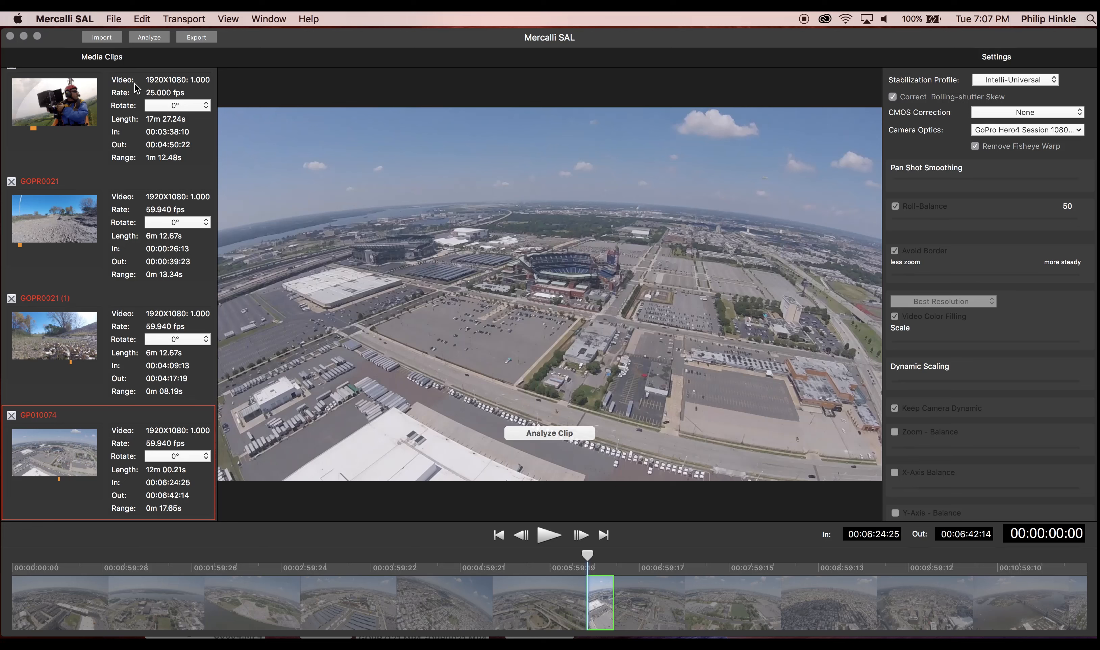
# - Review the clips queued for analysis and batch-analyze C0014, GOPR7121, GOPR0021, GOPR0021 (1) and GP010074
pyautogui.click(148, 37)
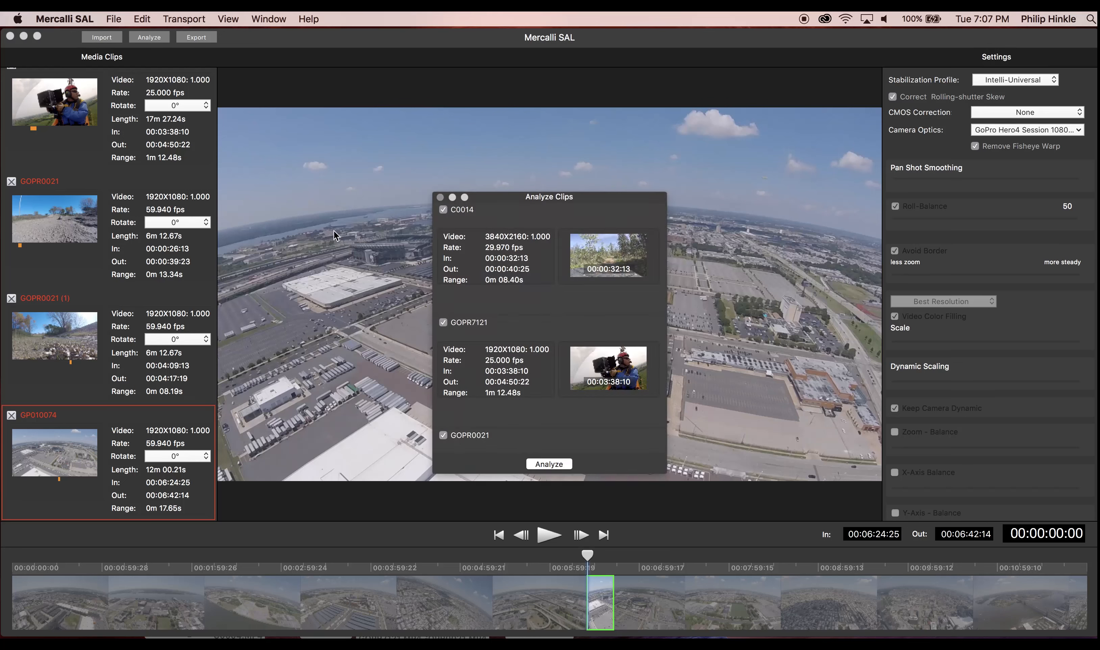
pyautogui.scroll(-5, 536, 409)
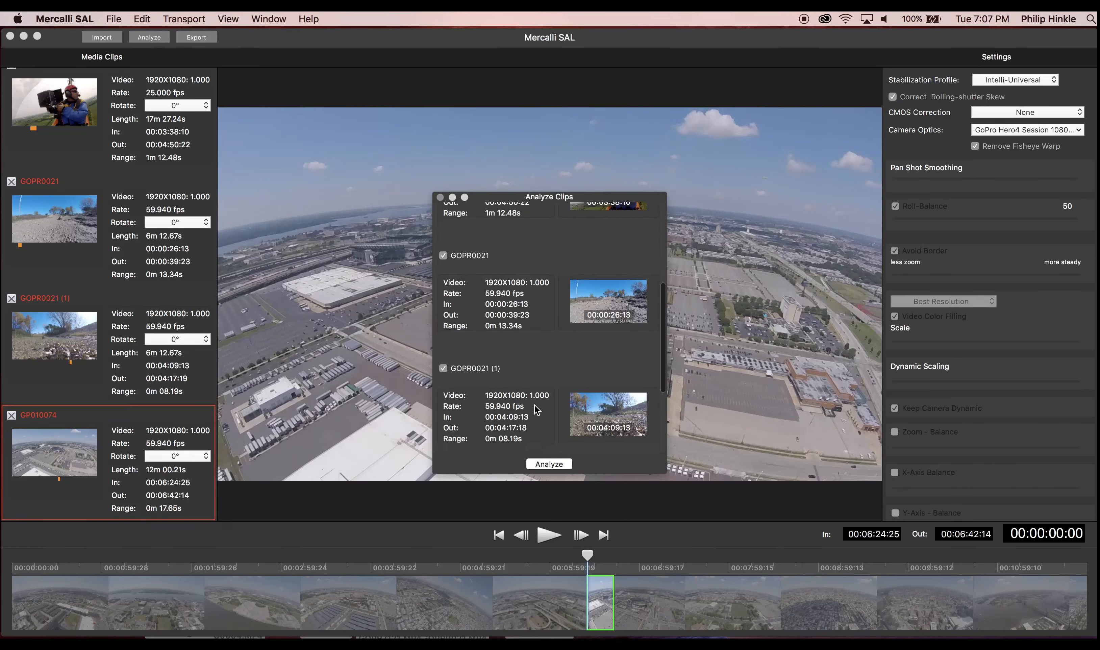
pyautogui.scroll(-5, 535, 408)
pyautogui.scroll(3, 535, 409)
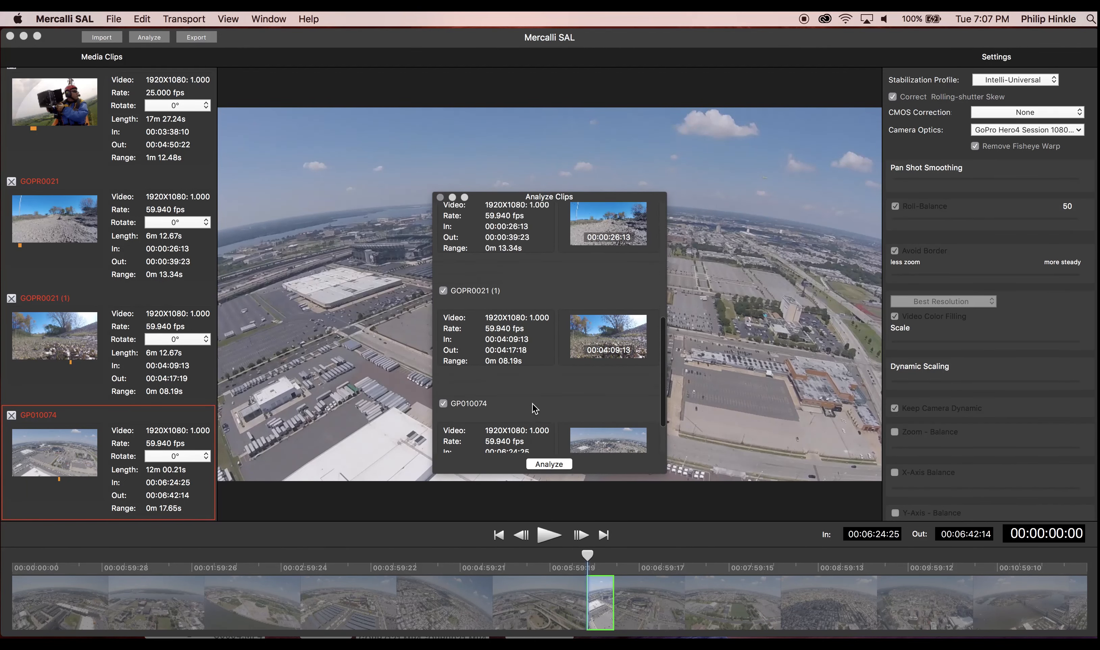
pyautogui.scroll(2, 535, 408)
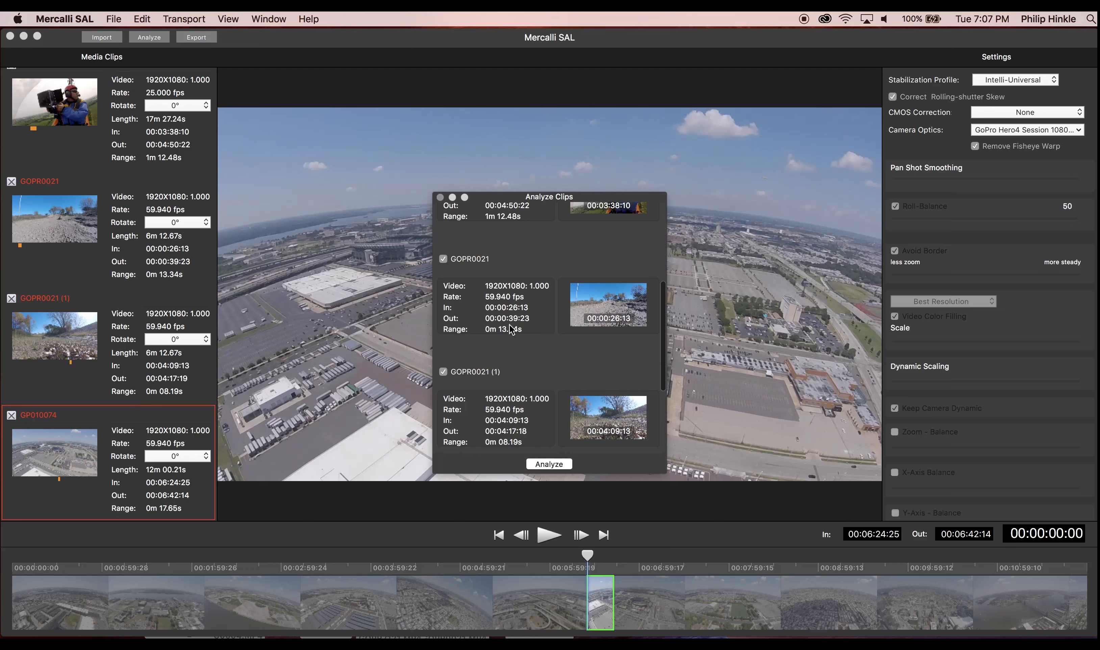
pyautogui.scroll(1, 501, 308)
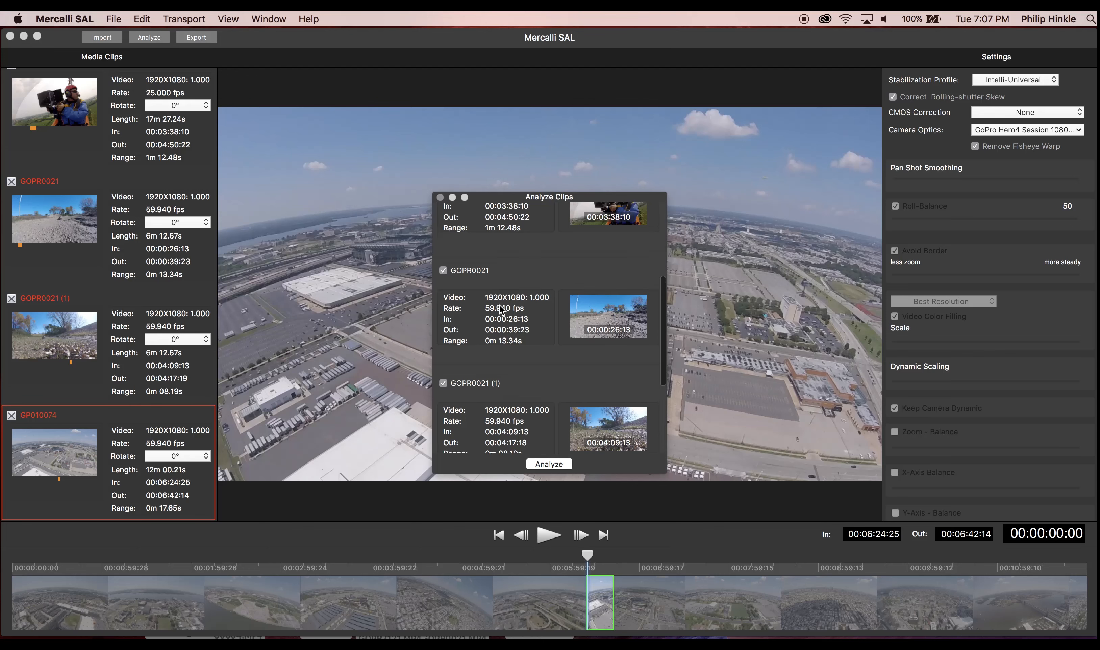
pyautogui.scroll(5, 501, 308)
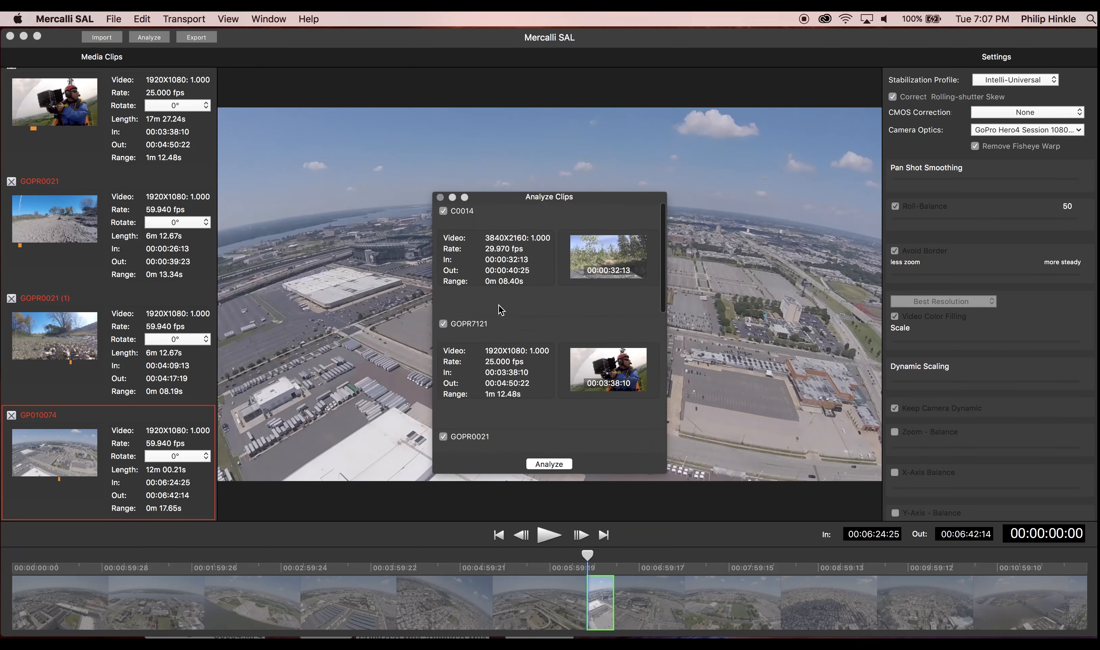
pyautogui.scroll(-5, 501, 308)
pyautogui.click(443, 267)
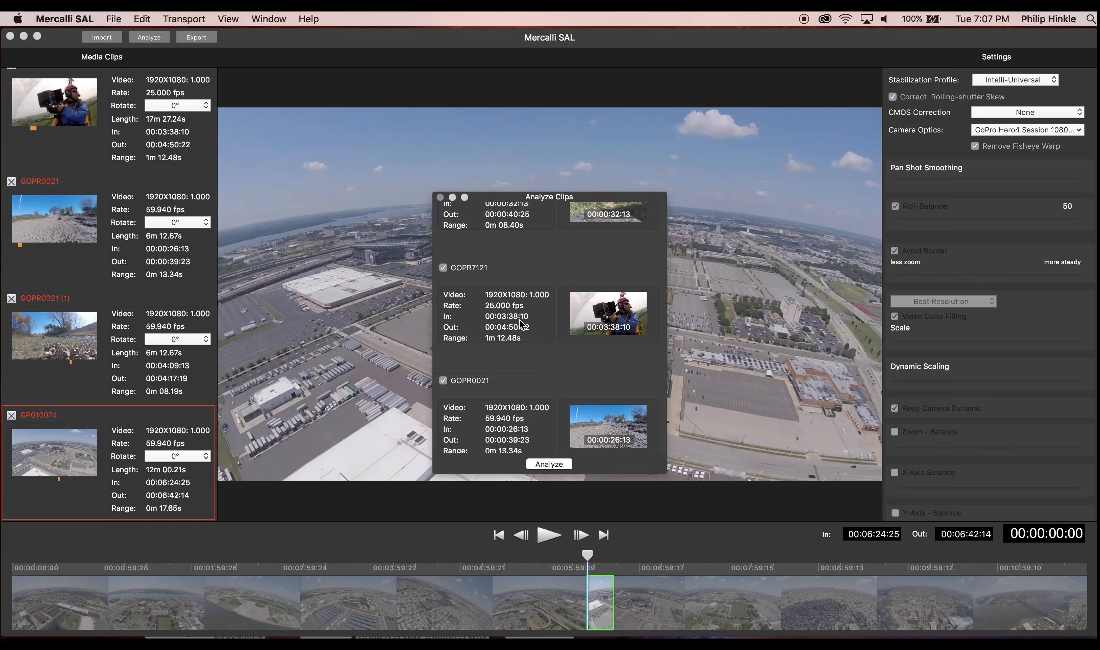
pyautogui.scroll(-10, 540, 342)
pyautogui.scroll(-5, 542, 345)
pyautogui.scroll(4, 542, 345)
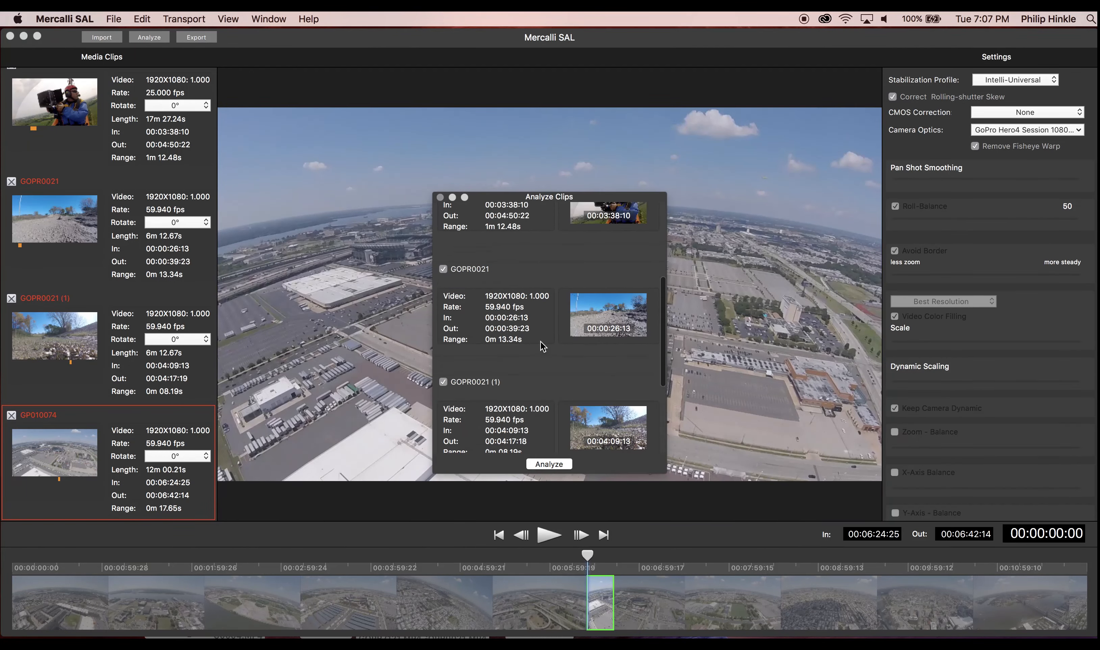
pyautogui.scroll(-4, 541, 345)
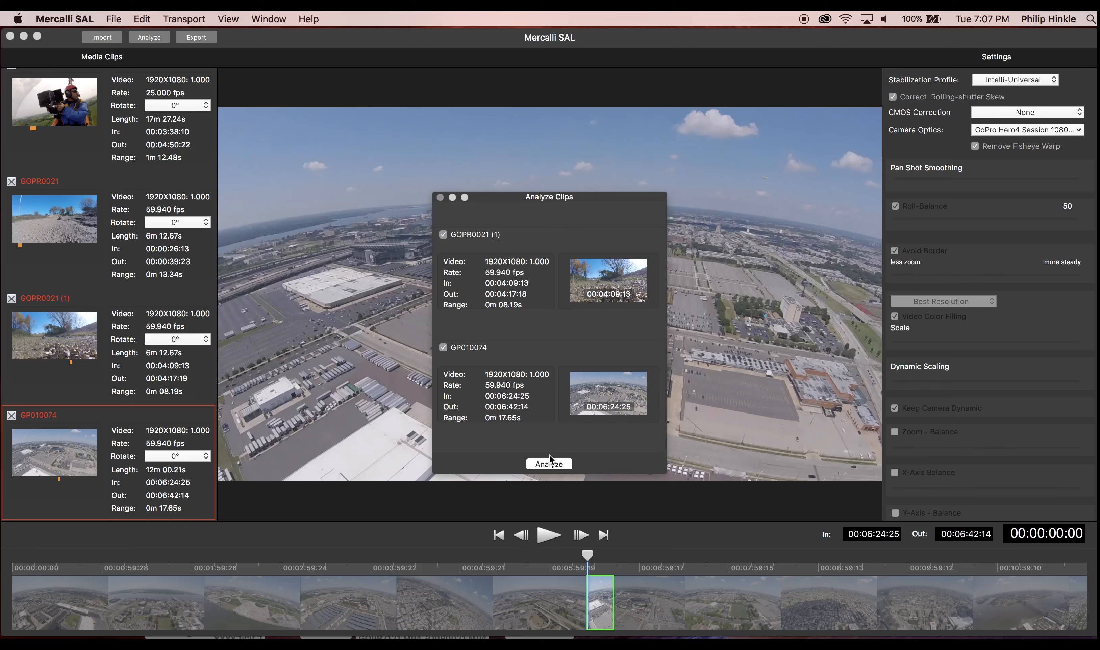
pyautogui.click(553, 462)
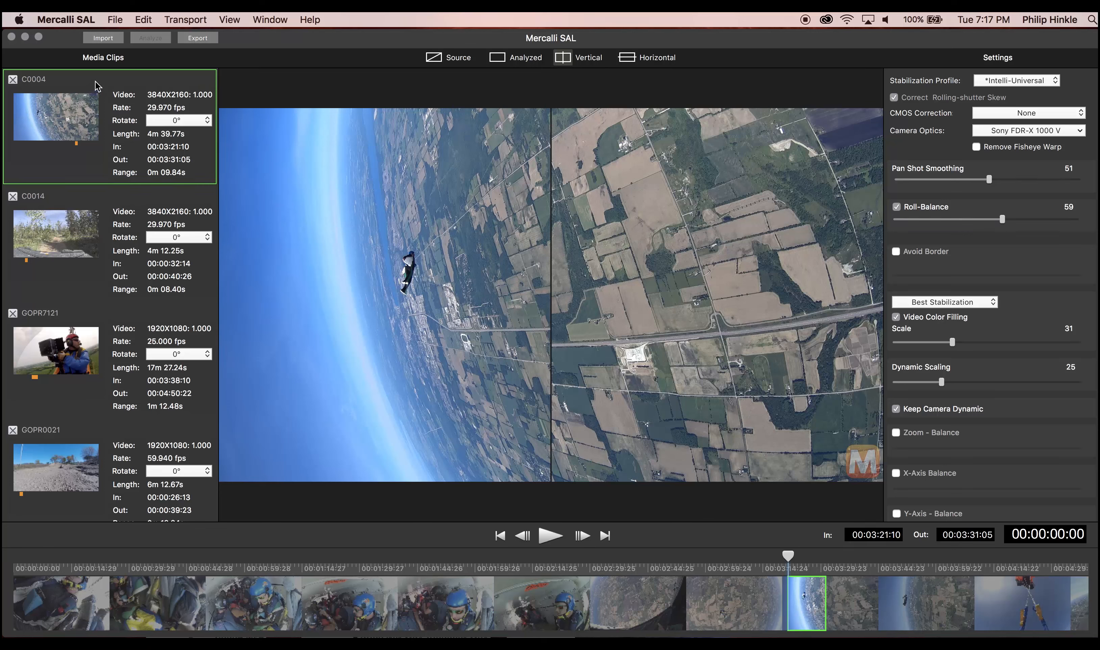
# - Open the clip export settings and review the format and codec choices, keeping MPEG-4 (mp4) and H.264 (avc1) selected
pyautogui.click(198, 39)
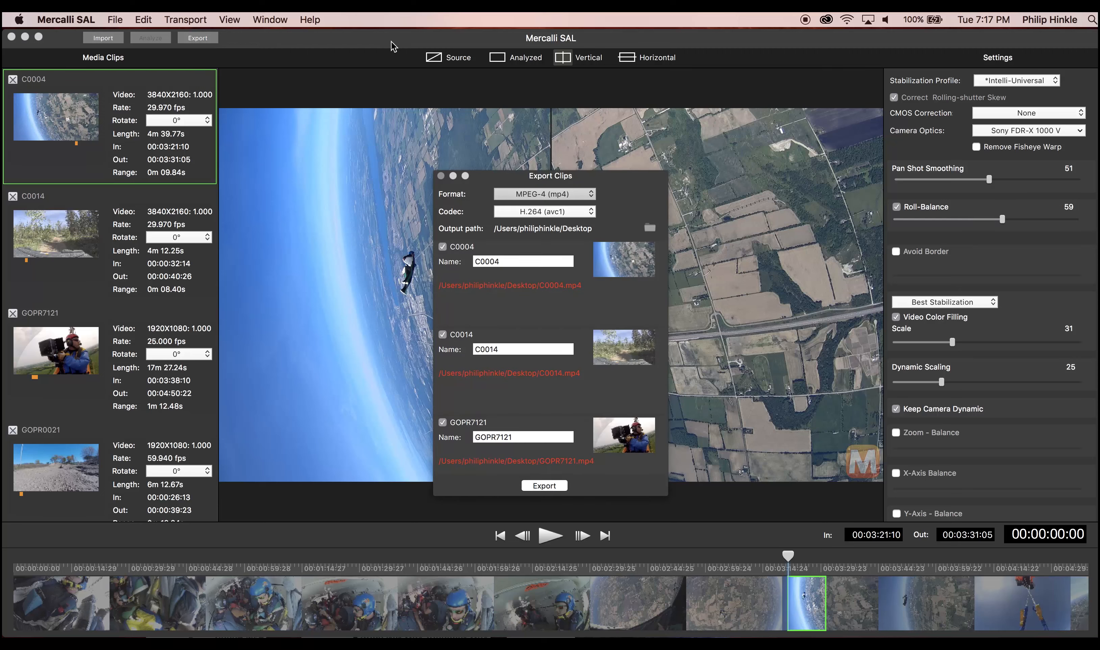
pyautogui.click(555, 195)
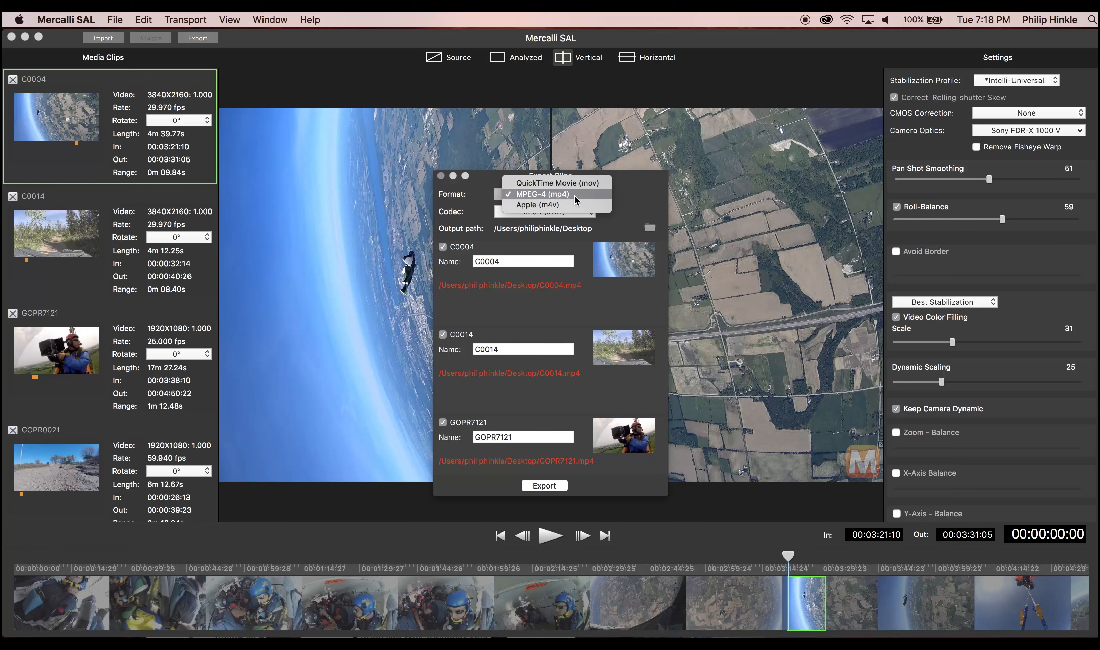
pyautogui.click(574, 195)
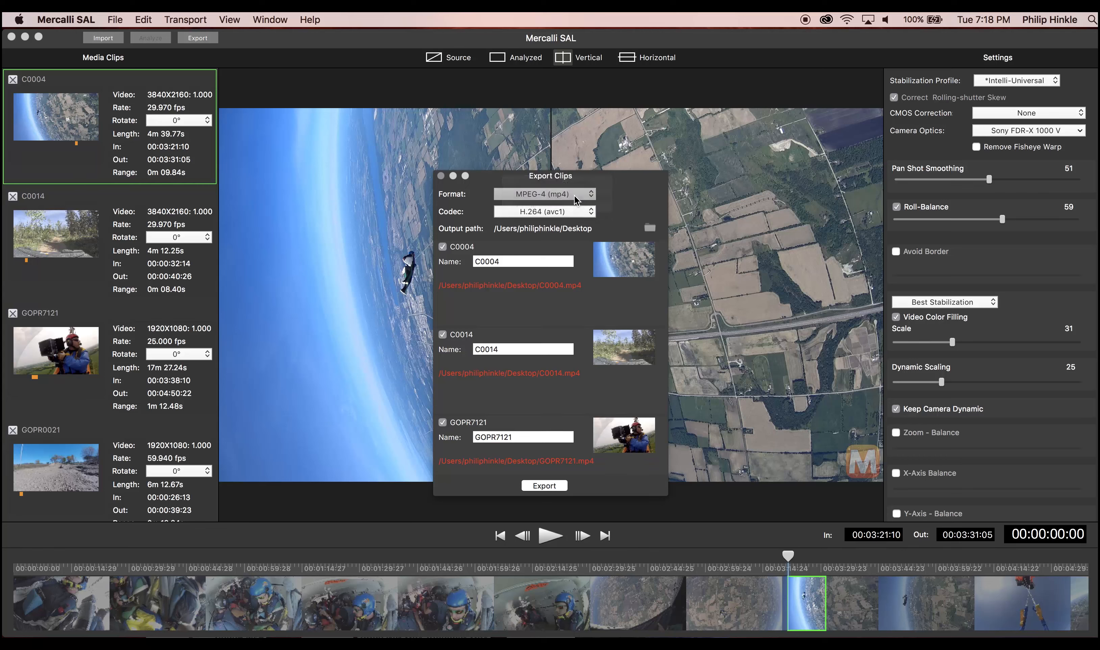
pyautogui.click(558, 209)
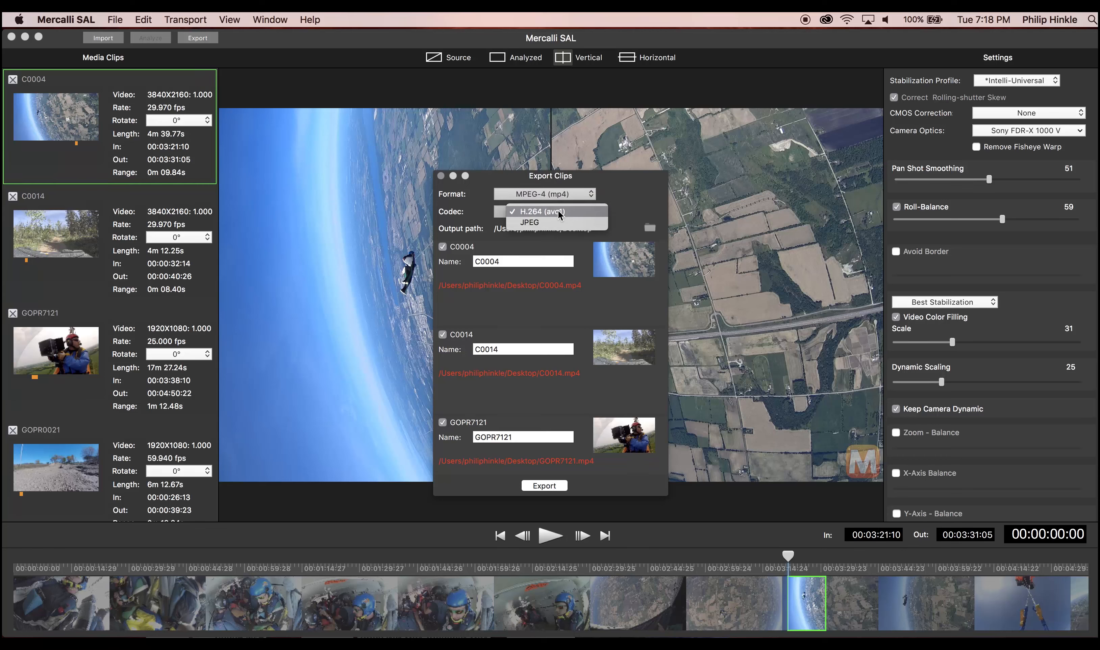
pyautogui.click(557, 210)
pyautogui.click(558, 209)
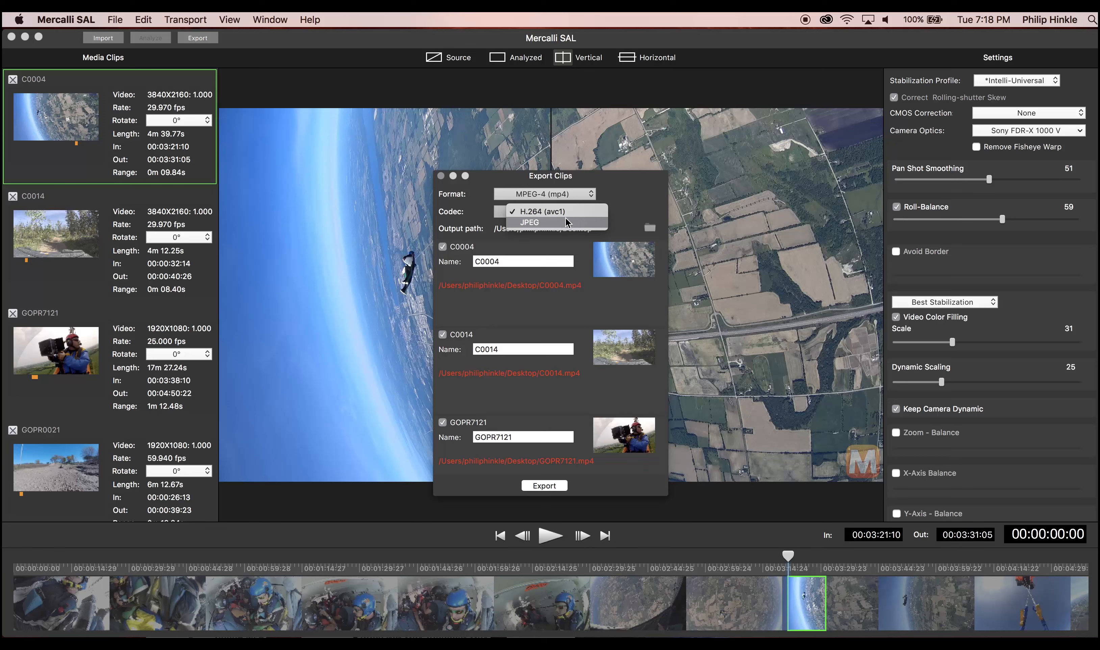
pyautogui.click(575, 192)
pyautogui.click(574, 192)
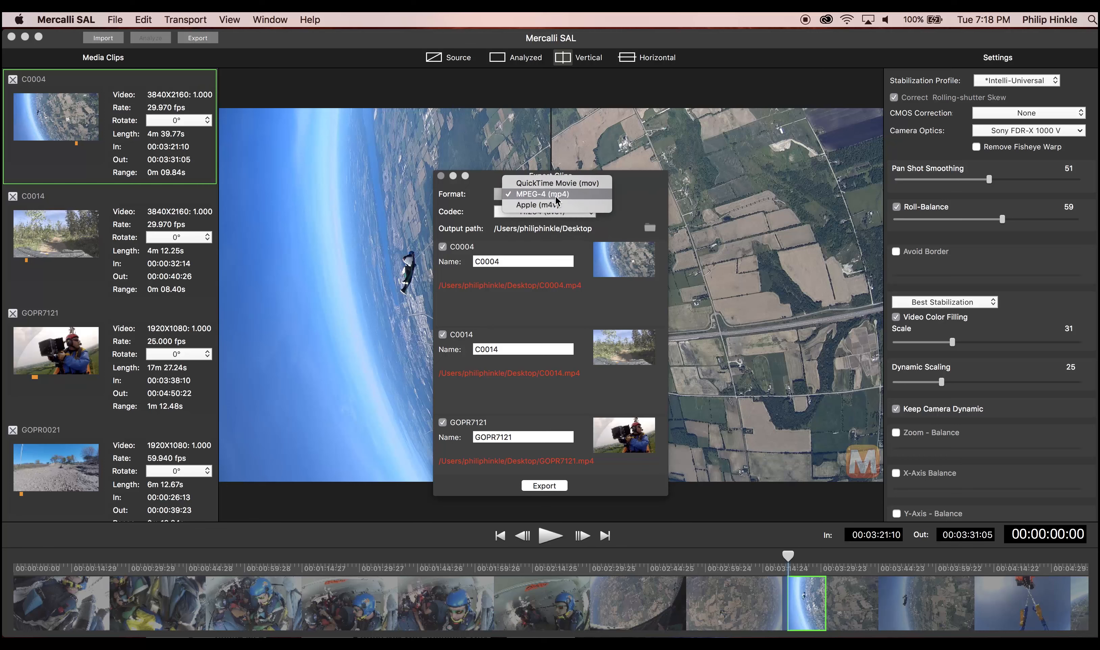